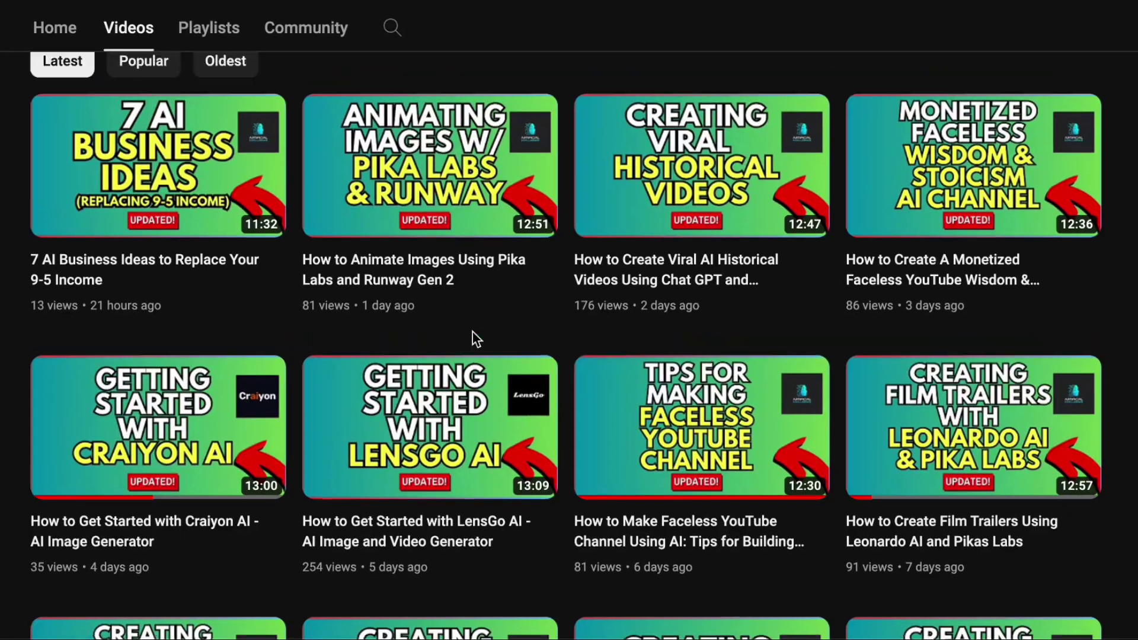
Step: Browse the AI Mastery Tutorials channel videos to look for TrackTribe's 'Guess I'll Never Know' lyric video
left_click_drag(543, 258, 618, 220)
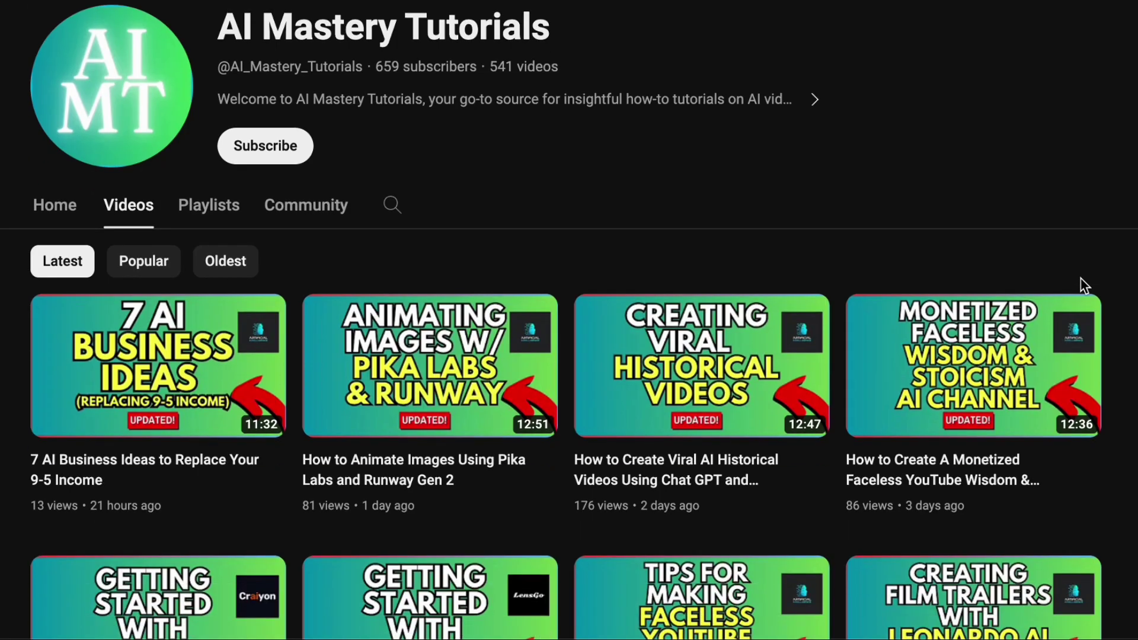
scroll(1085, 287, "down", 3)
scroll(566, 347, "down", 3)
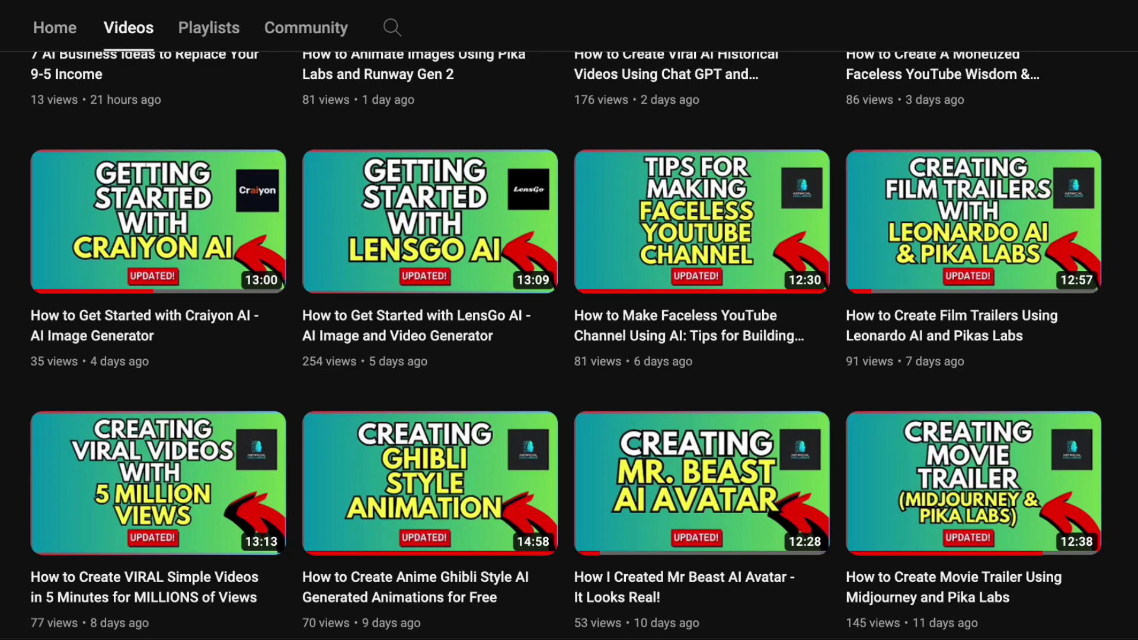
scroll(286, 322, "down", 4)
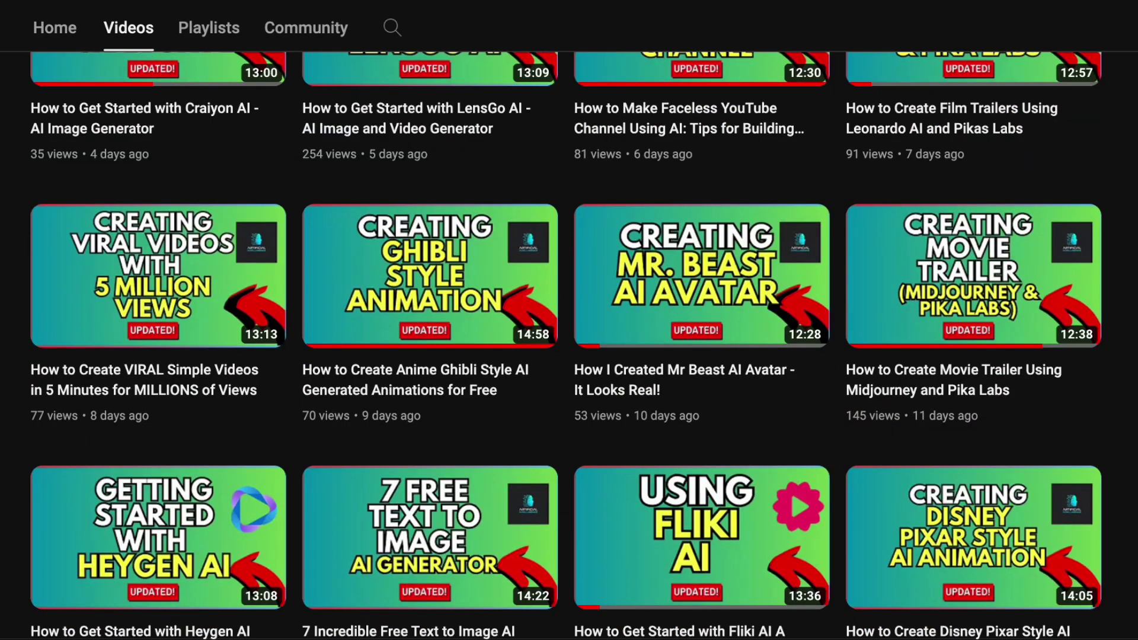
scroll(286, 322, "up", 15)
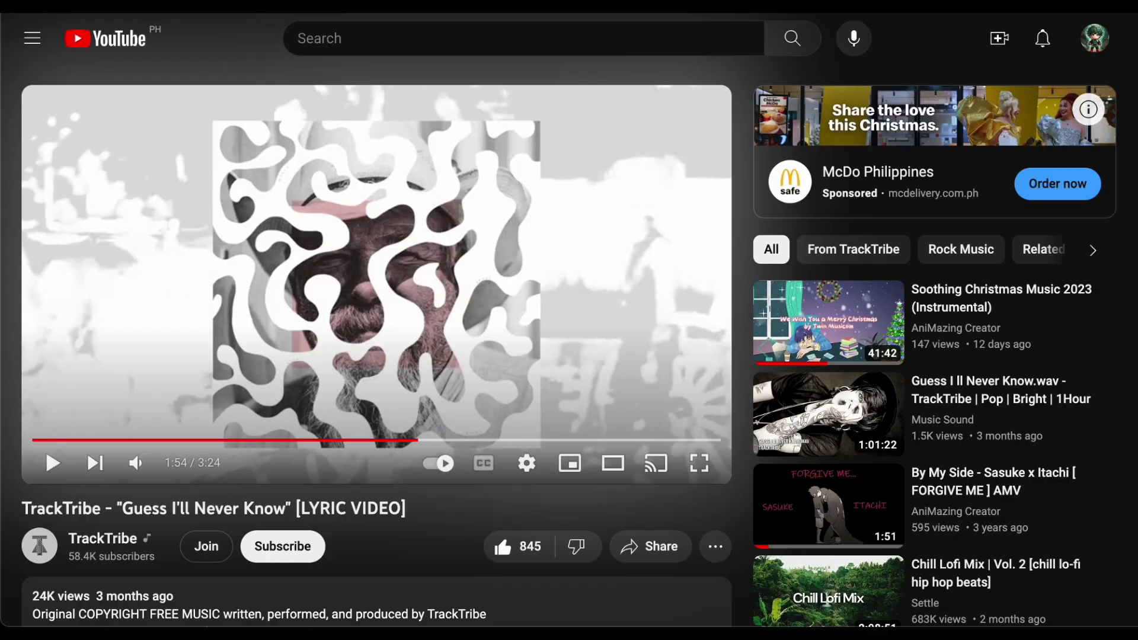
Step: Copy the share link of TrackTribe's 'Guess I'll Never Know' lyric video
scroll(470, 434, "down", 1)
scroll(470, 435, "up", 1)
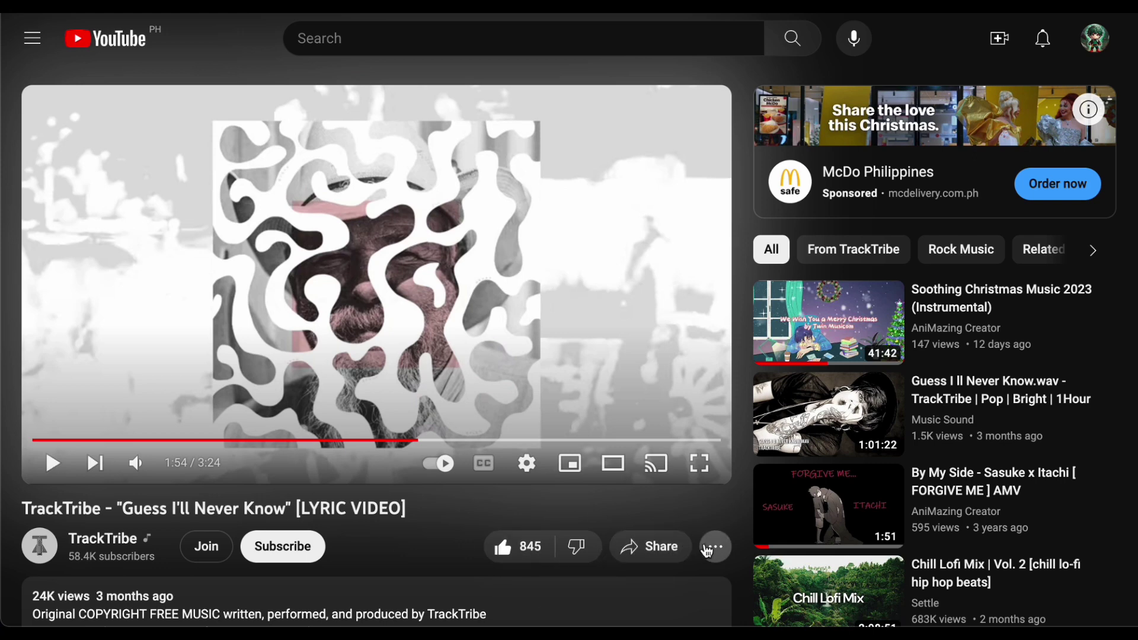
left_click(708, 550)
left_click(652, 547)
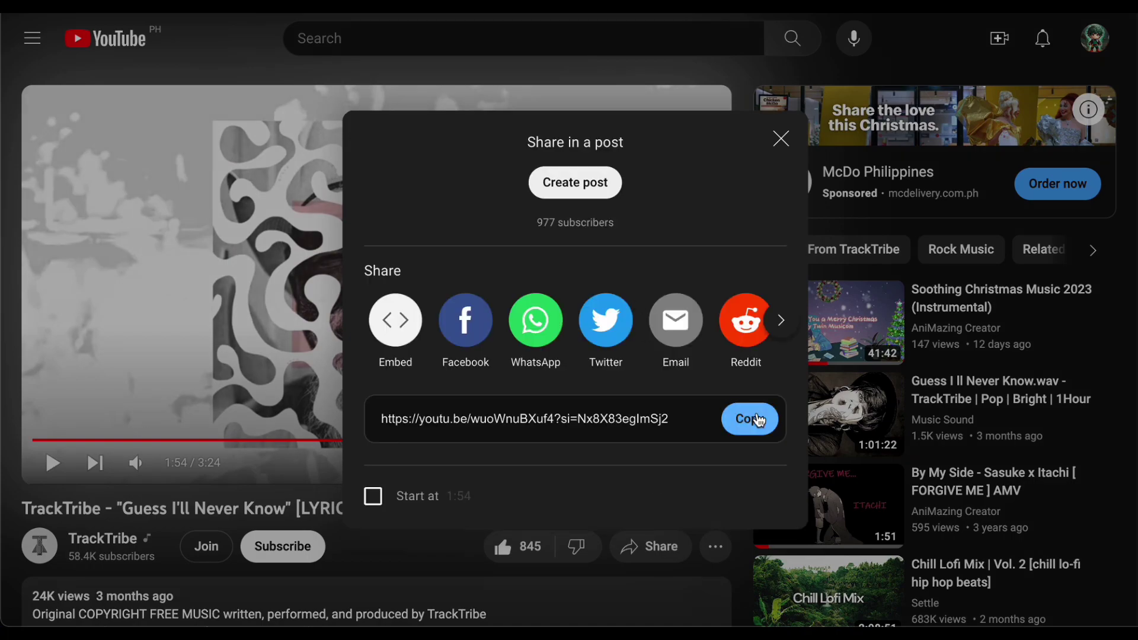
left_click(751, 419)
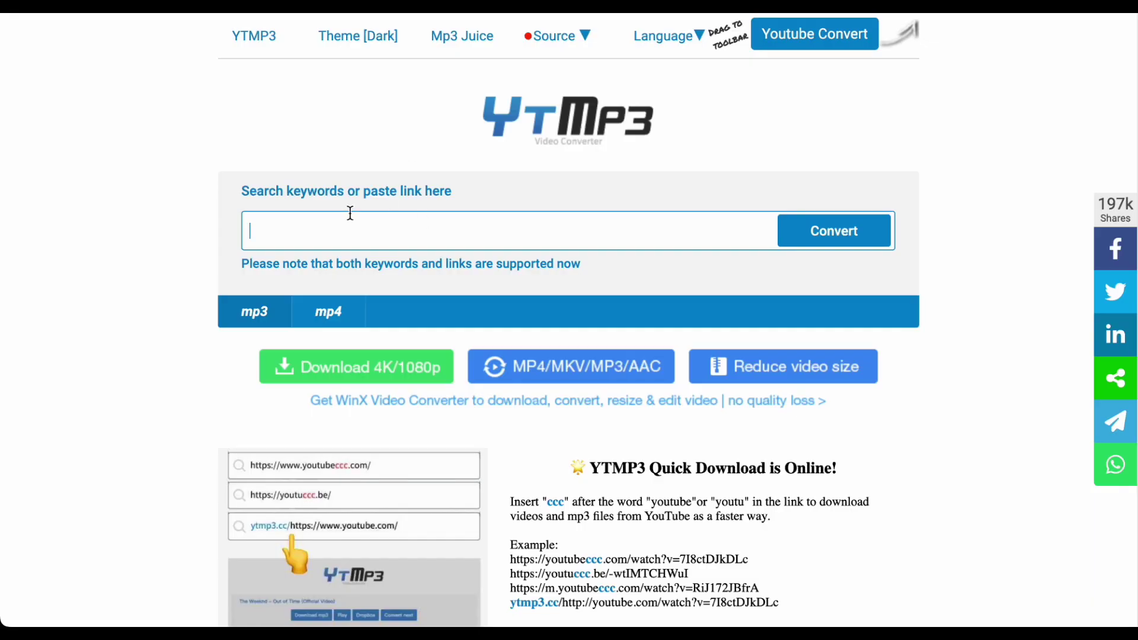
Step: Paste the lyric video link into YTMP3 to convert it to MP3
right_click(351, 213)
left_click(411, 337)
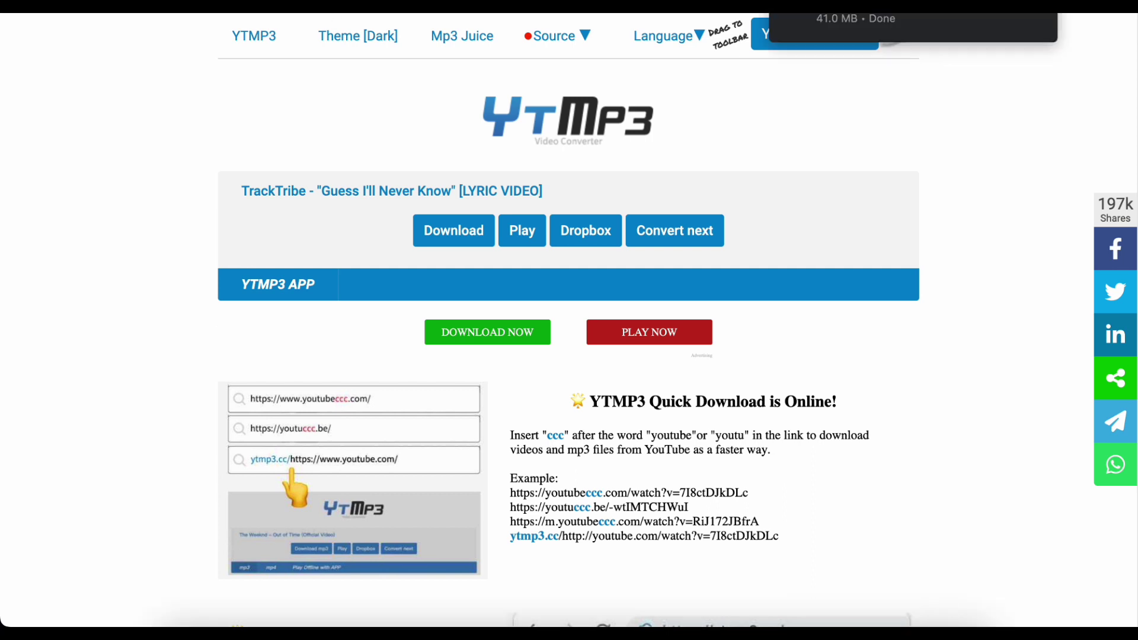
Step: Search Google for 'tracktribe - guess i'll never know', open its Lyrics, and select them all
key("ctrl+t")
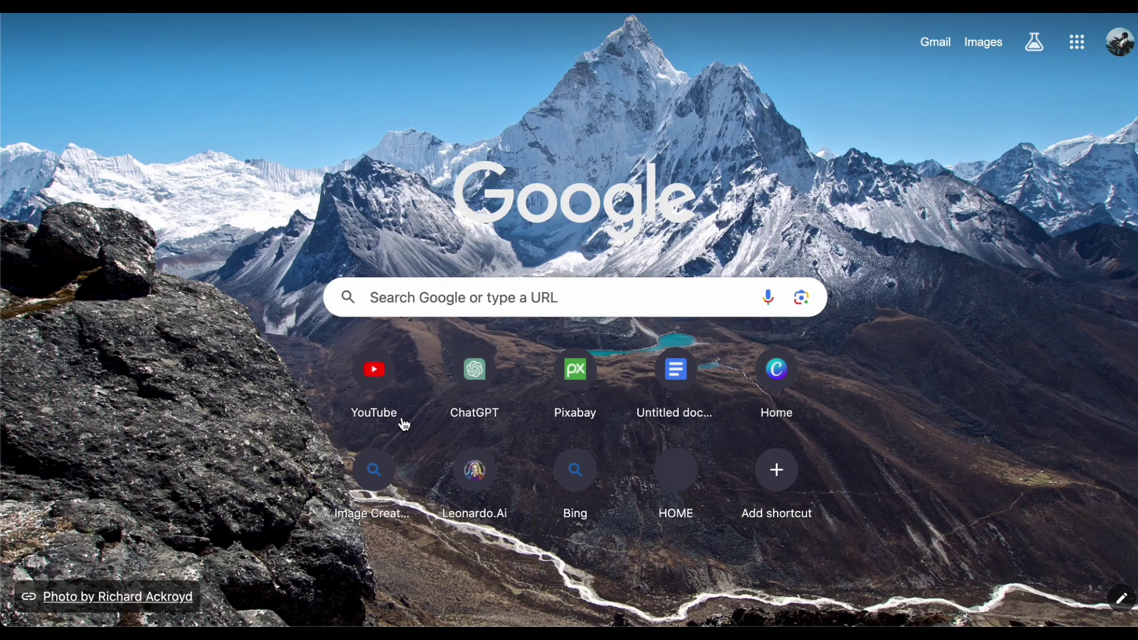
left_click(477, 304)
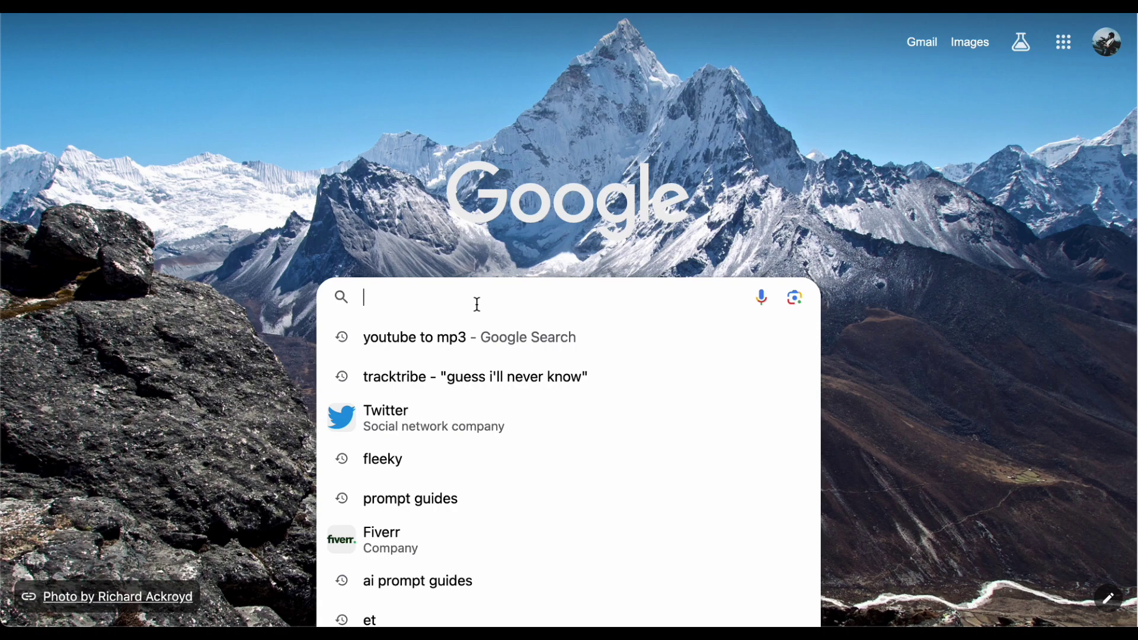
left_click(482, 387)
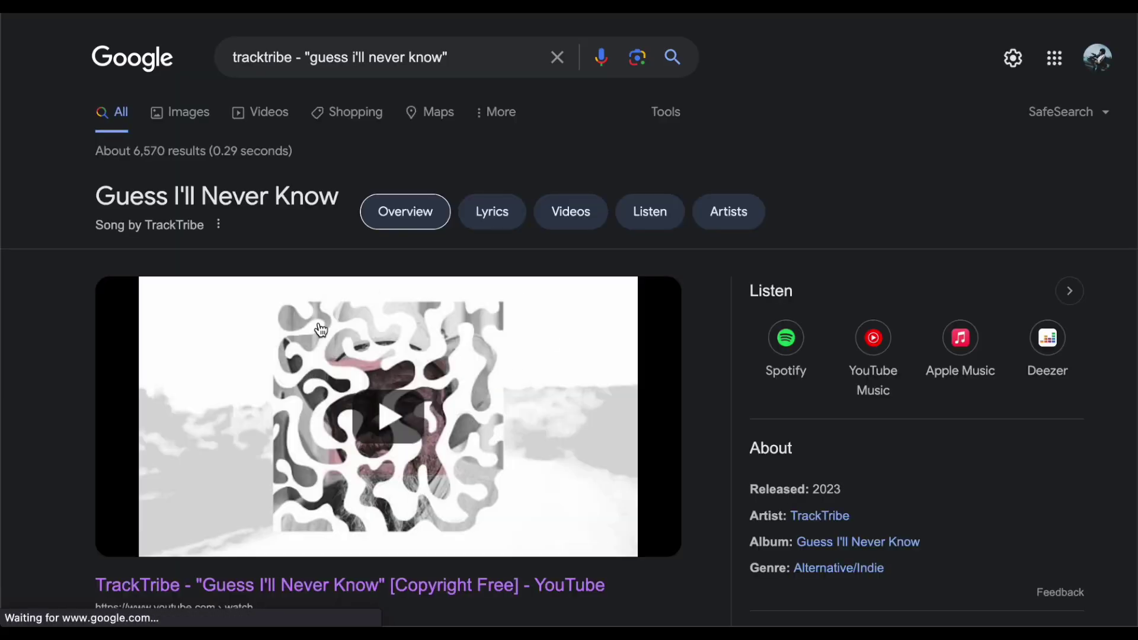
scroll(322, 329, "down", 5)
left_click(316, 363)
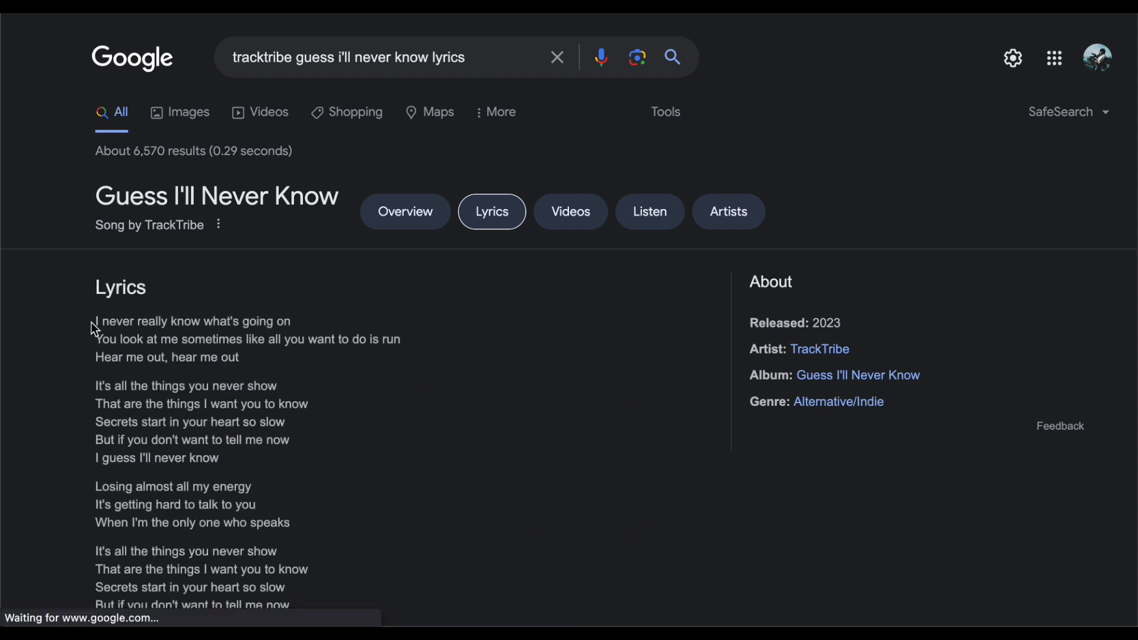
left_click_drag(91, 323, 277, 274)
scroll(232, 435, "down", 15)
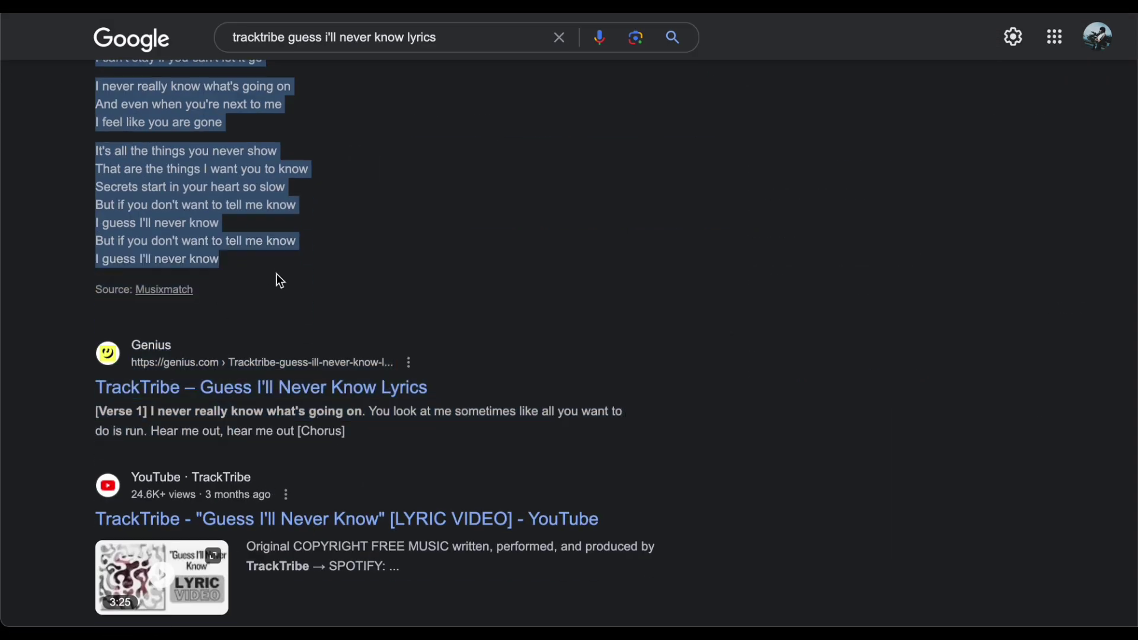
scroll(401, 276, "up", 6)
Step: Ask ChatGPT 'make image prompts about this:' with the pasted lyrics, then request 'use simple words'
key("ctrl+Tab")
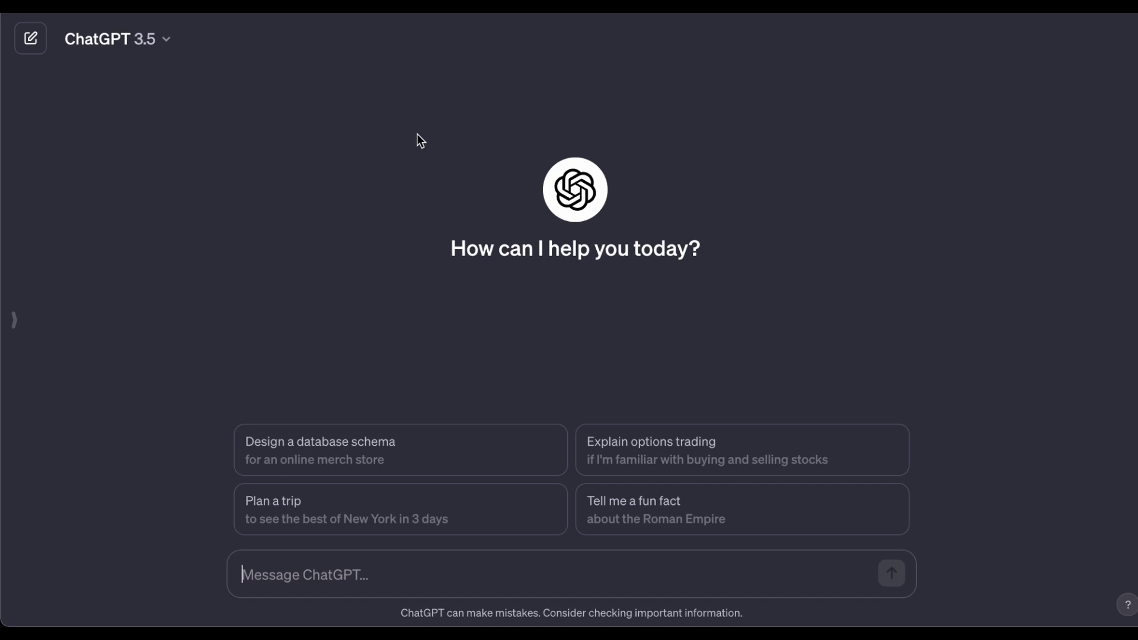
type("make image prompts about this:")
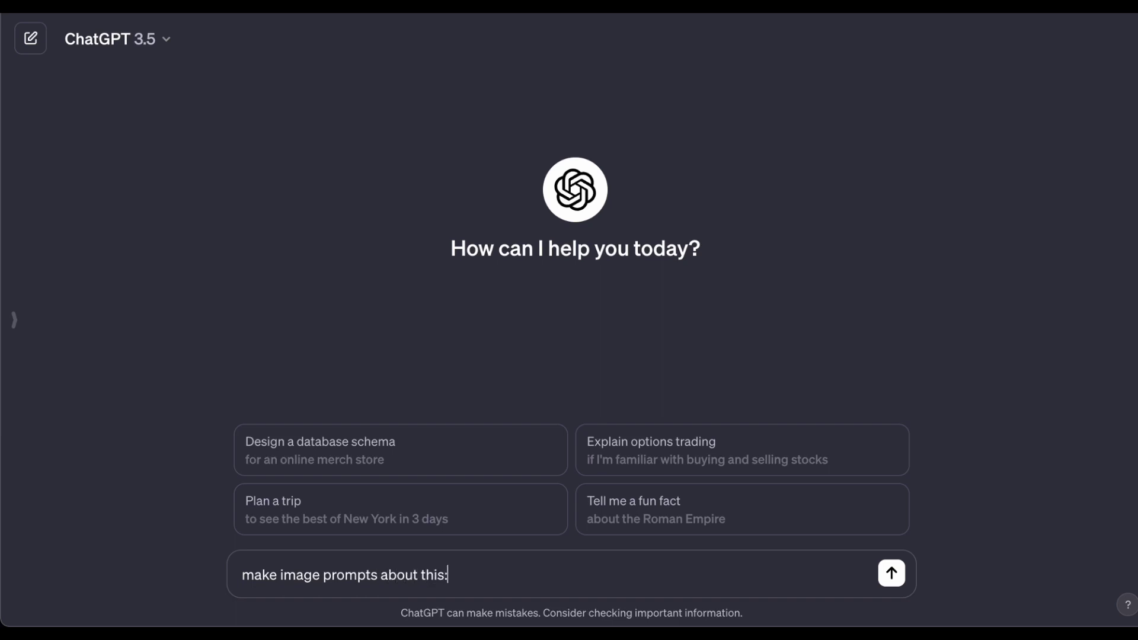
key("ctrl+v")
key("Return")
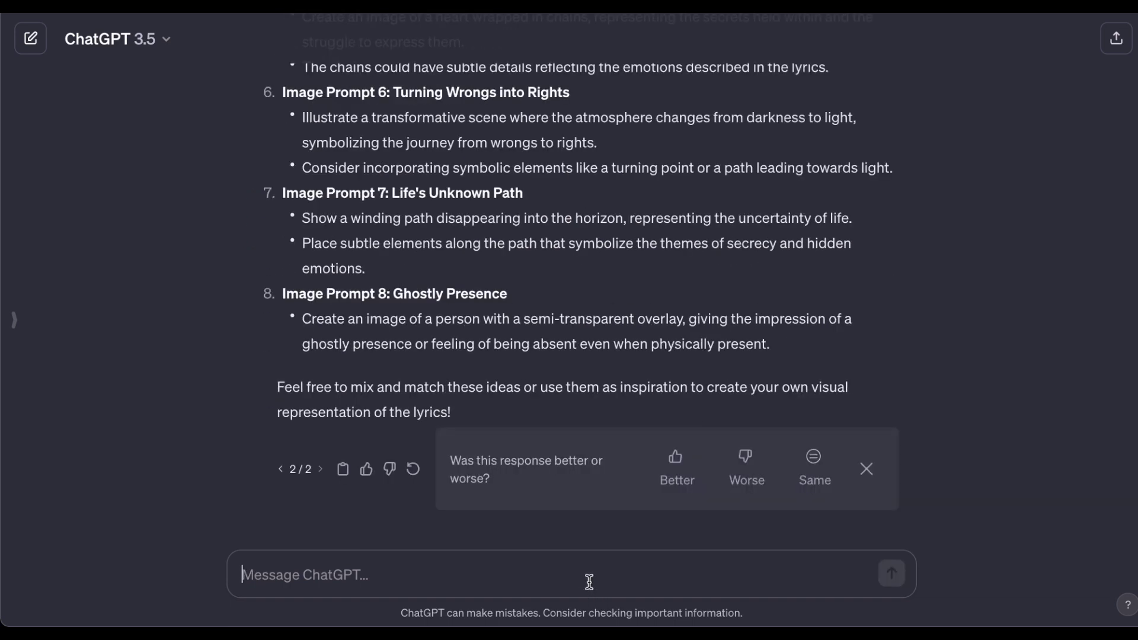
type("use simplew ords")
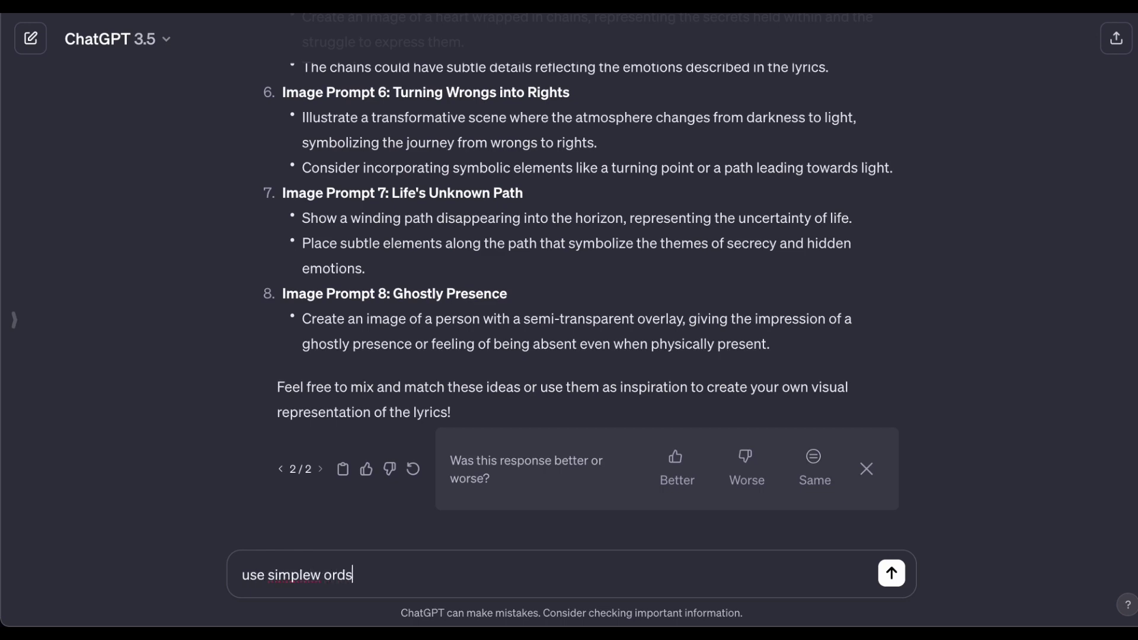
key("Return")
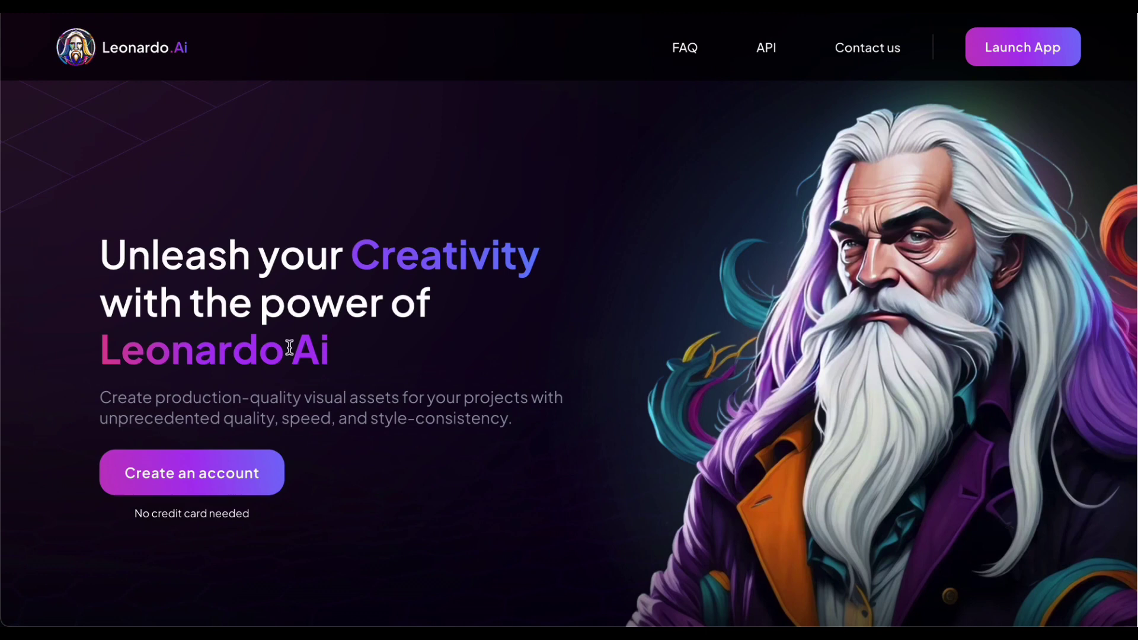
Step: Dismiss the Black Friday banner and start generating with the Anime Pastel Dream model
left_click_drag(290, 350, 70, 356)
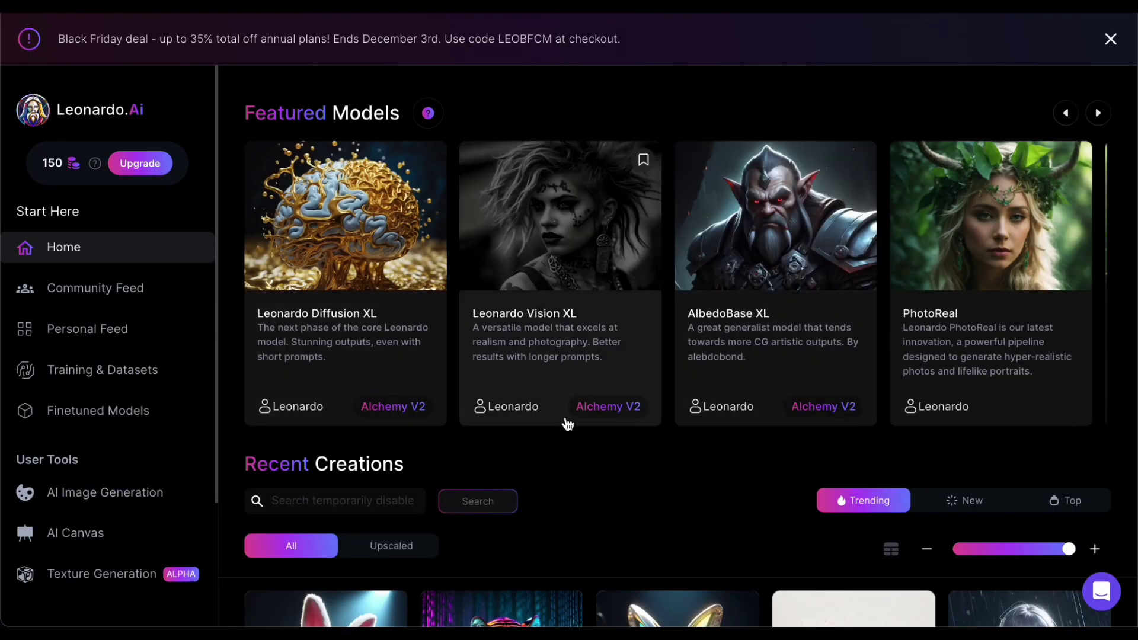
left_click(1110, 38)
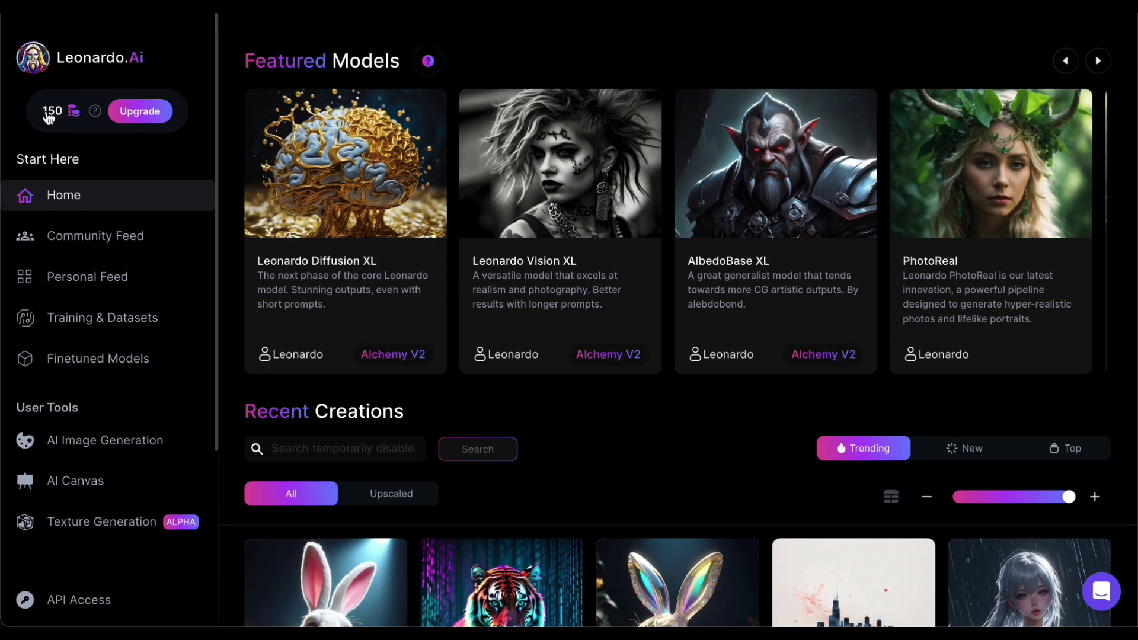
left_click(1100, 62)
left_click(1101, 61)
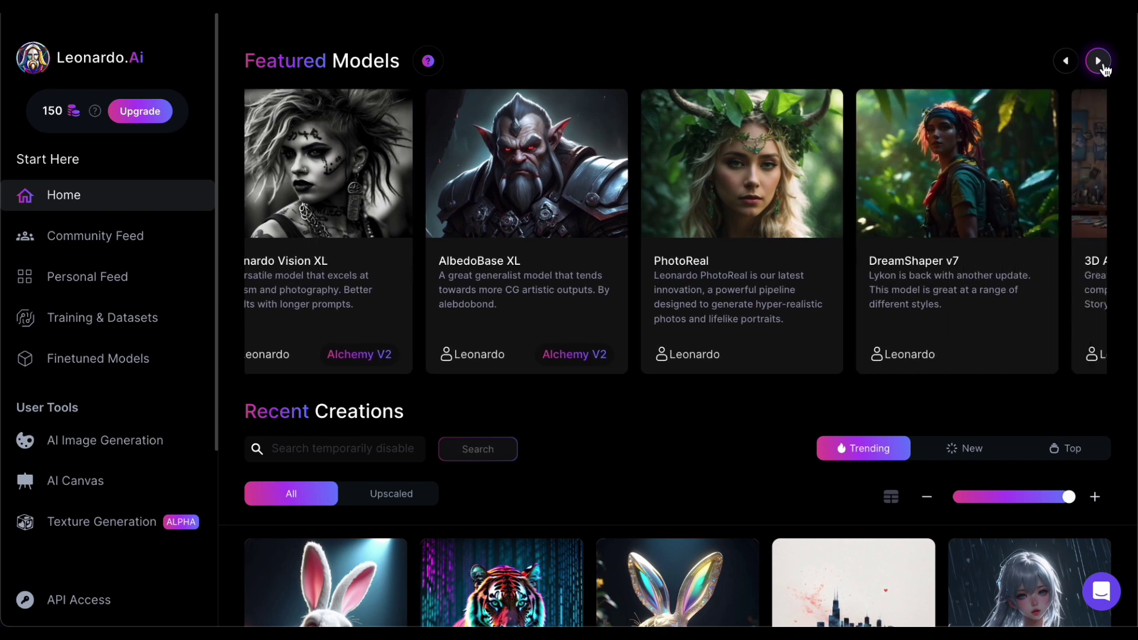
left_click(1101, 61)
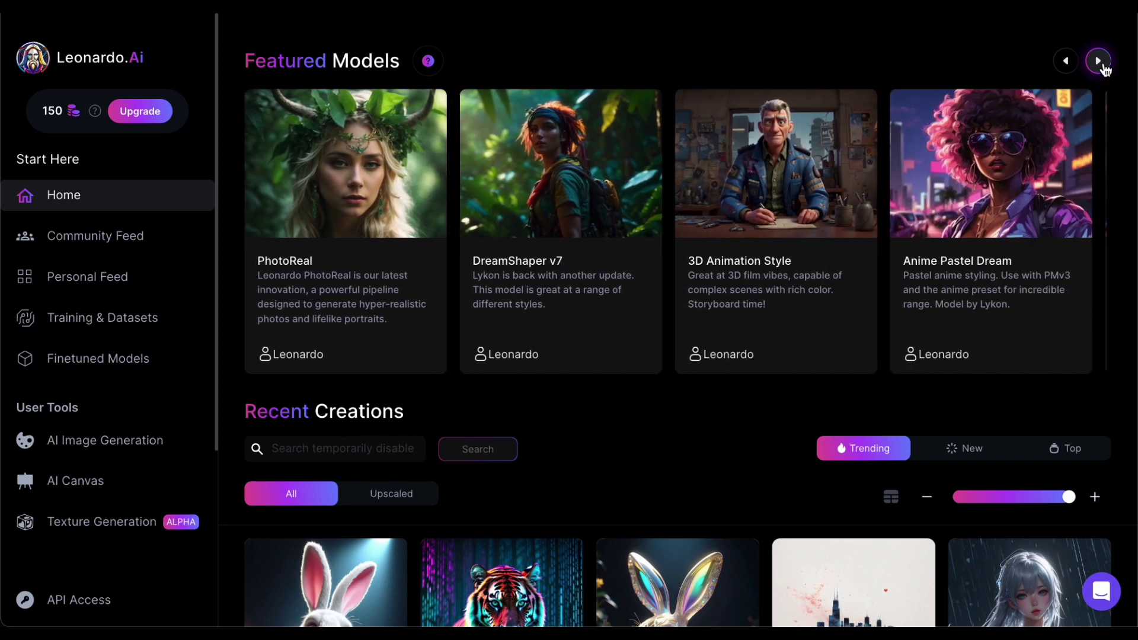
left_click(1100, 62)
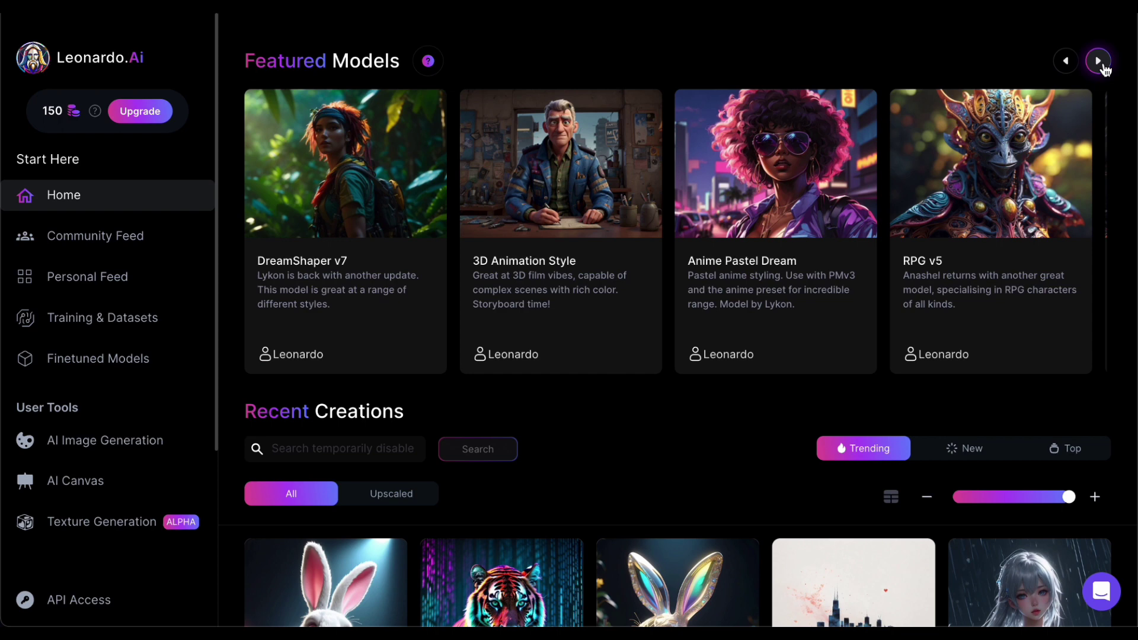
left_click(1101, 62)
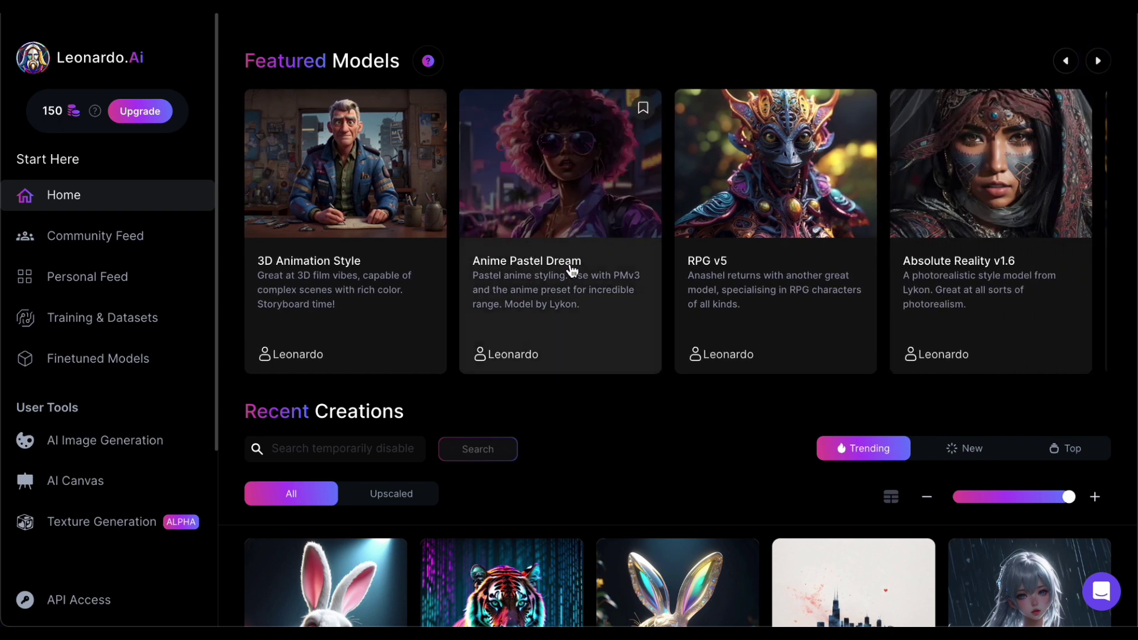
left_click(549, 309)
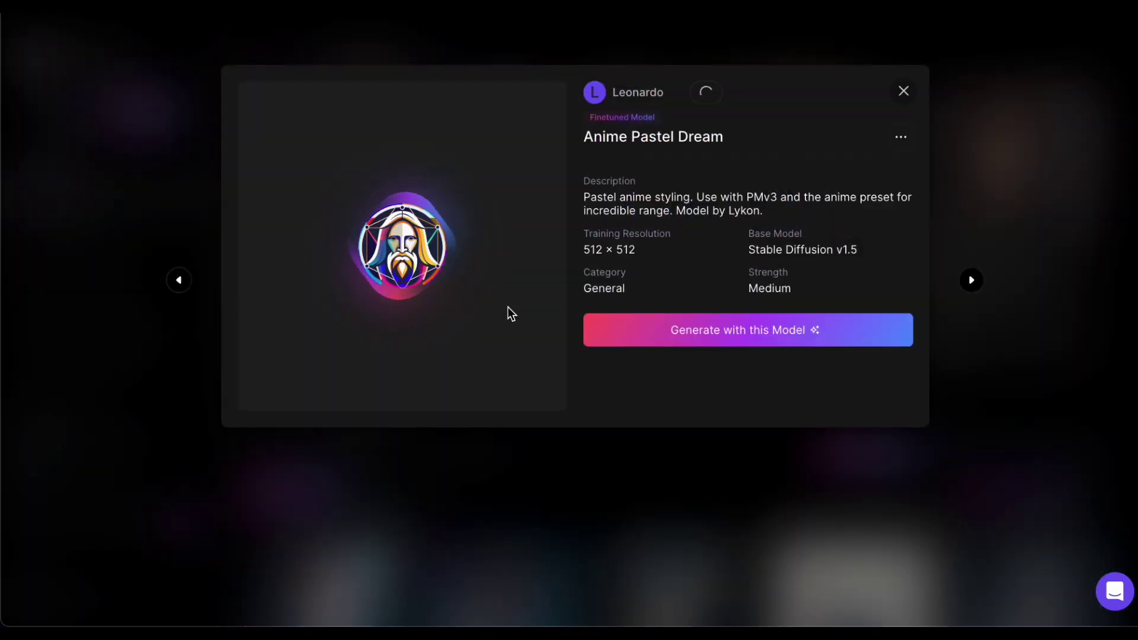
left_click(734, 331)
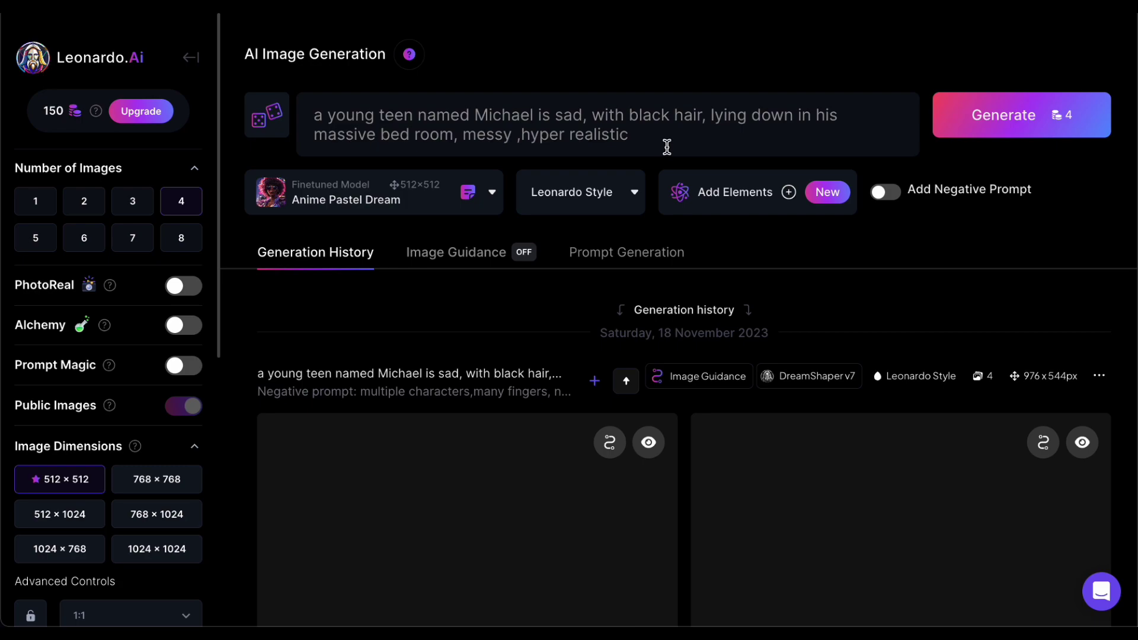
Step: Replace the old prompt with ChatGPT's first prompt about two people with shadowed faces
left_click_drag(668, 145, 281, 100)
key("BackSpace")
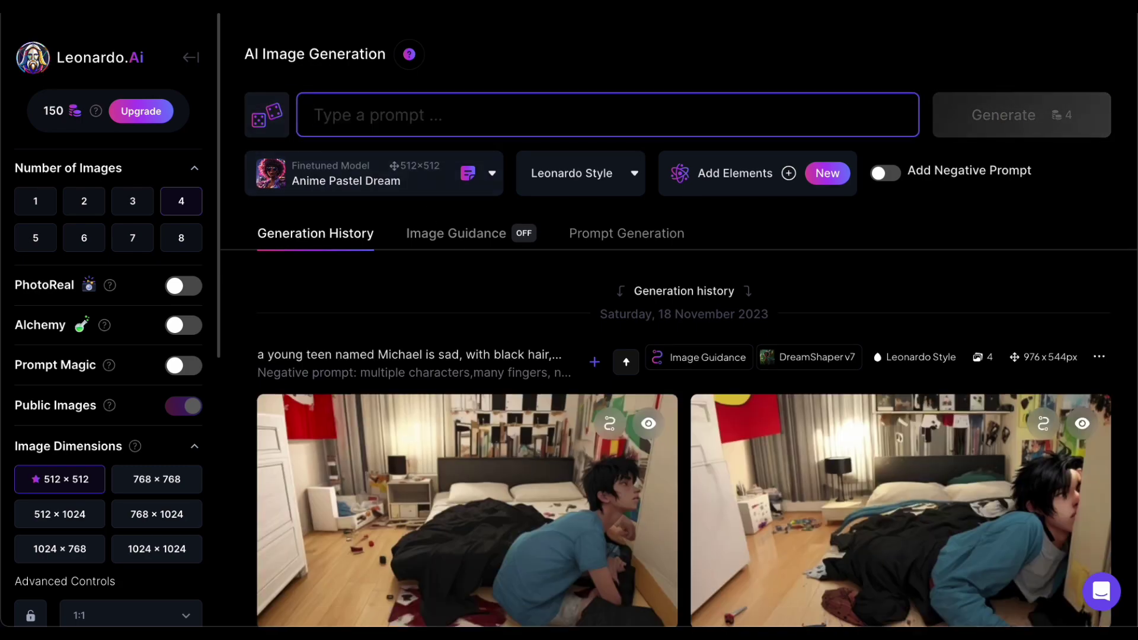
key("ctrl+Tab")
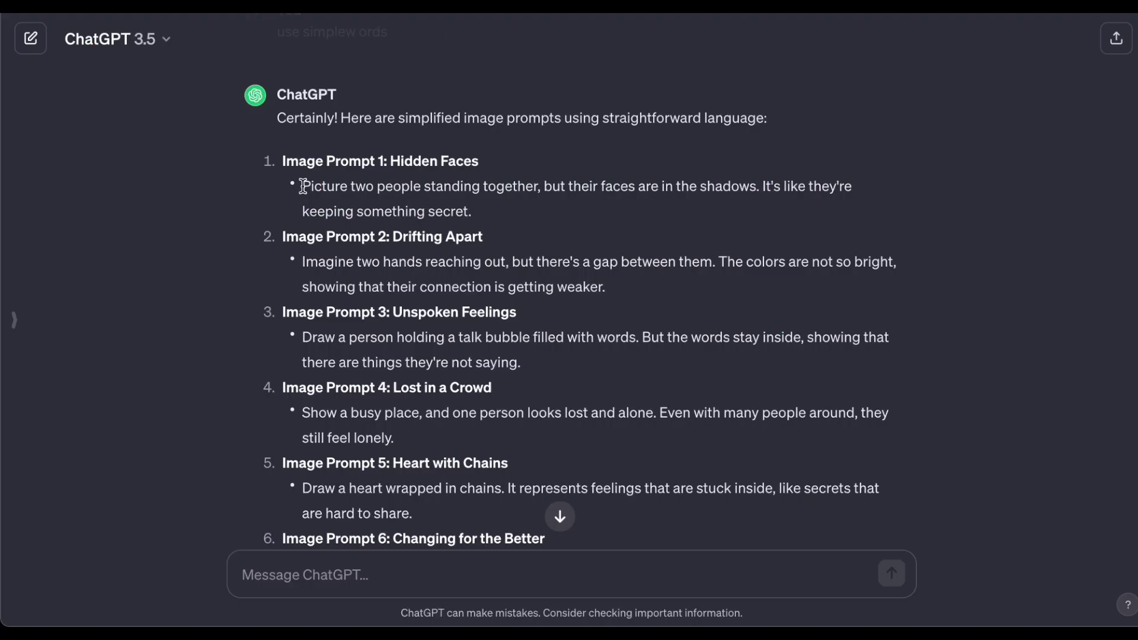
left_click_drag(302, 187, 740, 187)
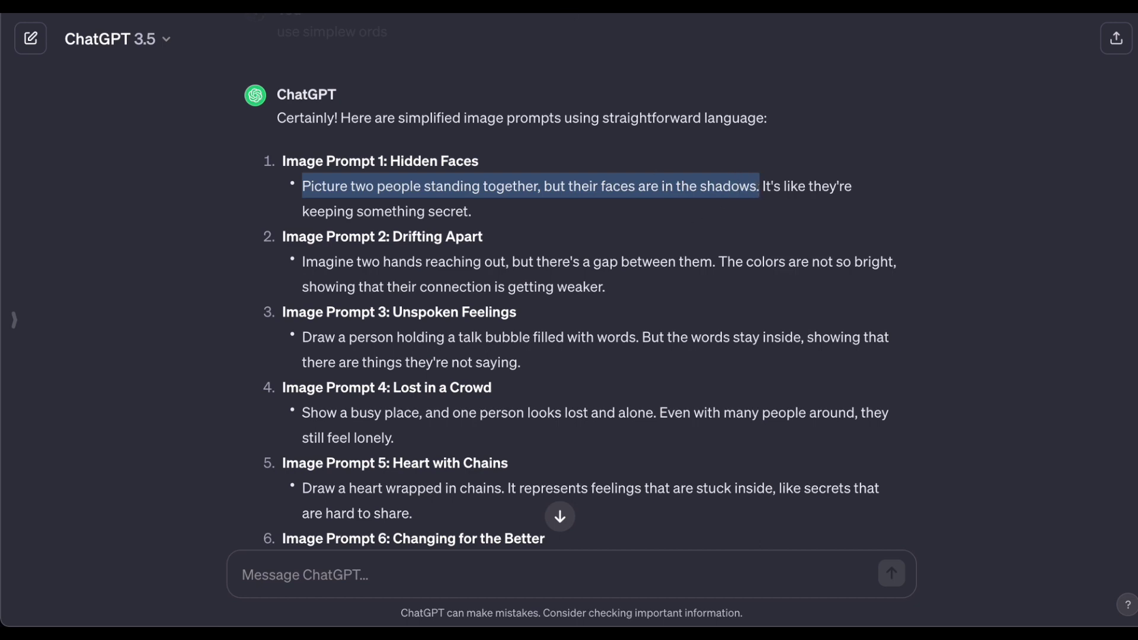
key("ctrl+shift+Tab")
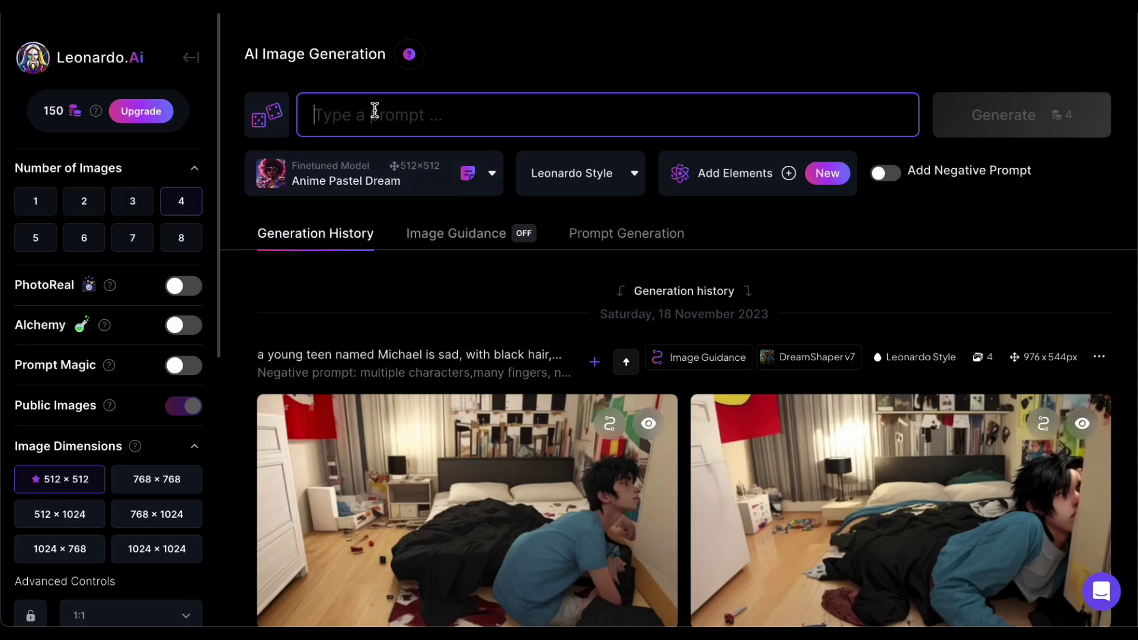
type("Picture two people standing together, but their faces are in the shadows.")
Step: Set the aspect ratio to 16:9 and generate the images
scroll(134, 397, "down", 2)
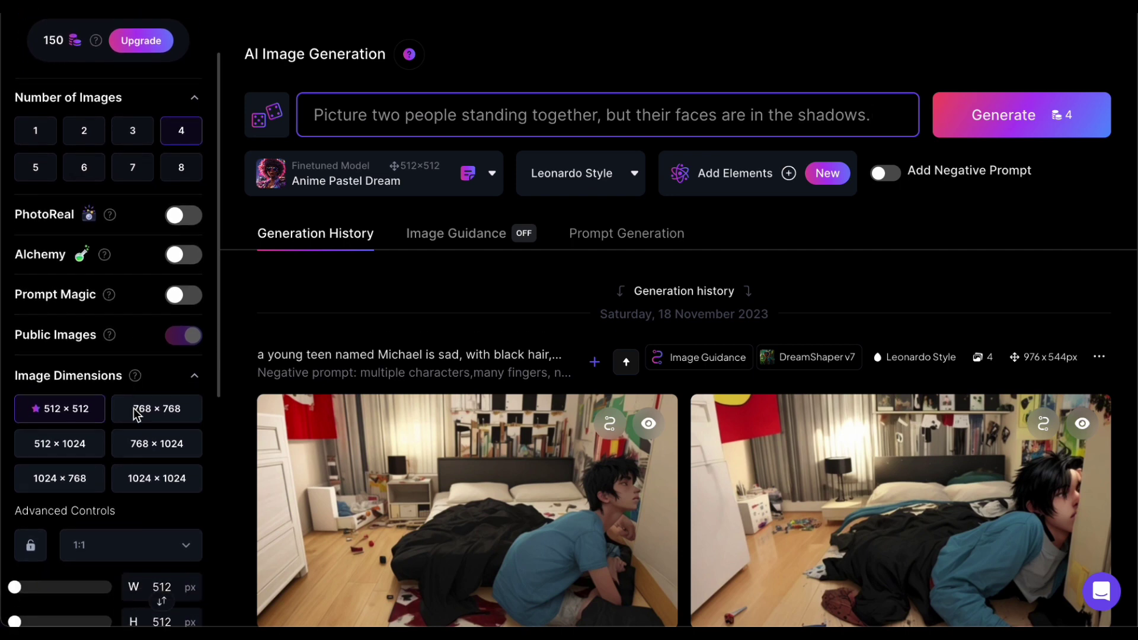
left_click(116, 550)
scroll(118, 532, "down", 5)
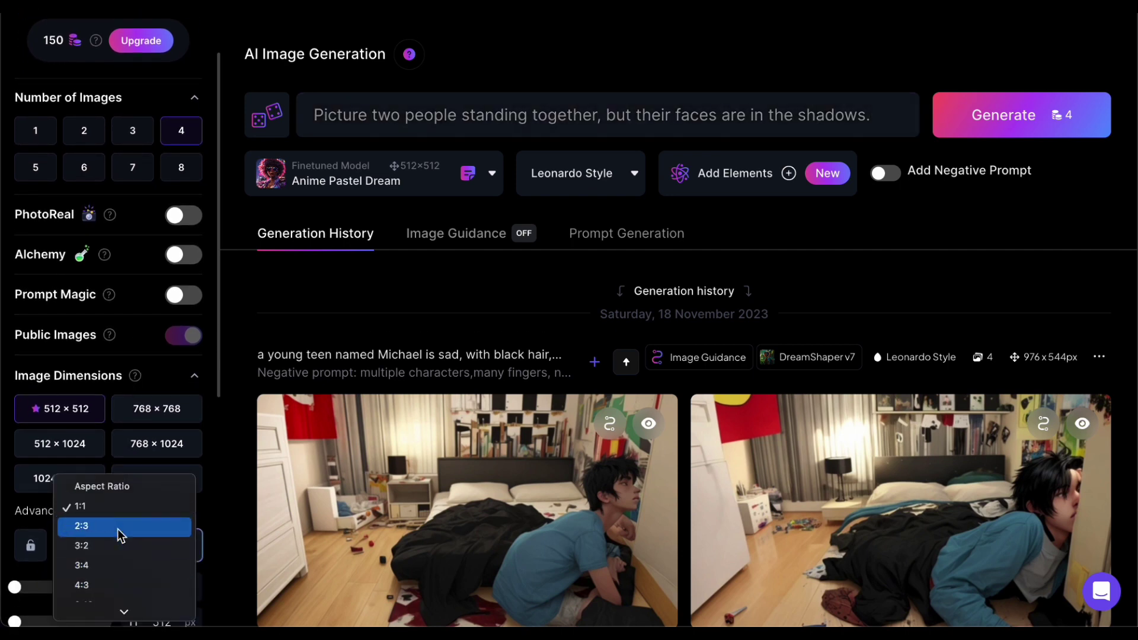
left_click(115, 588)
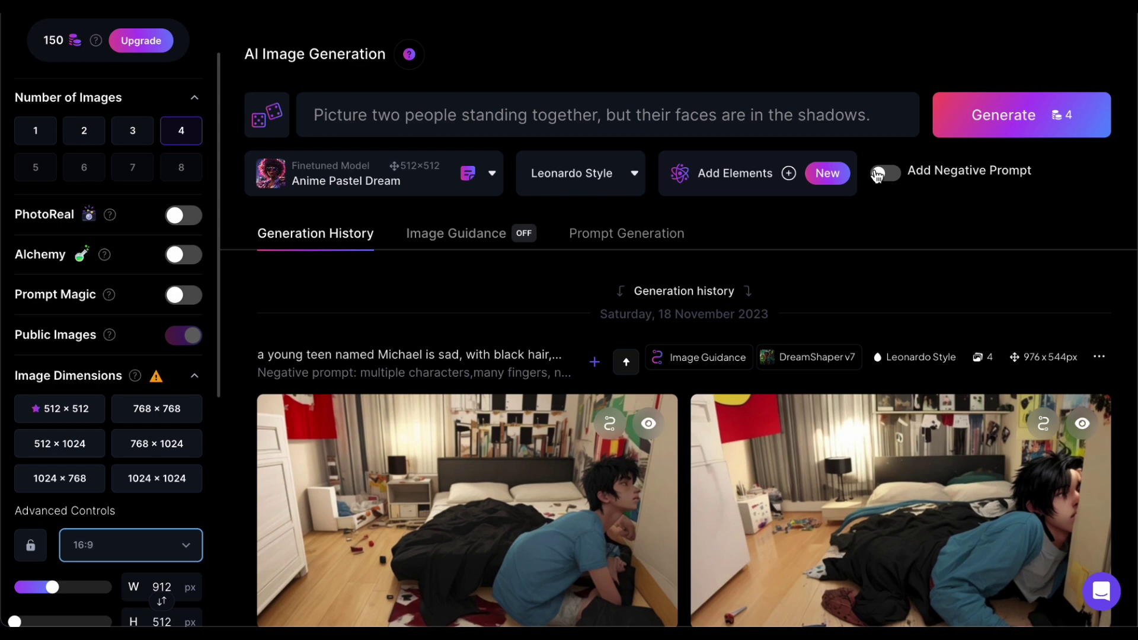
left_click(1015, 117)
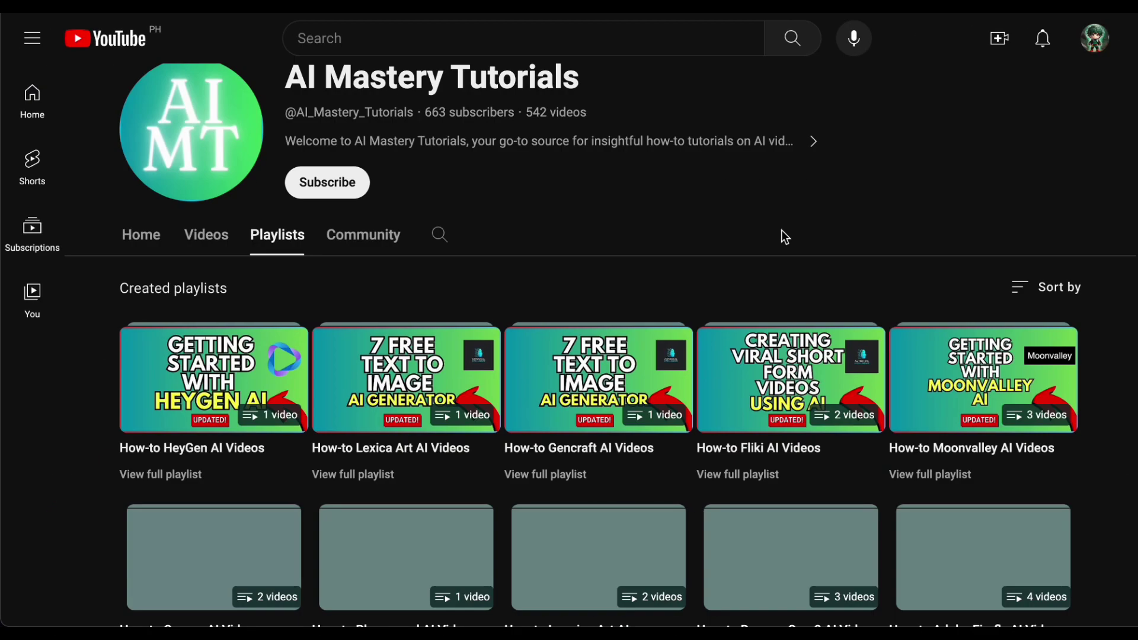
scroll(781, 231, "down", 8)
scroll(781, 231, "up", 3)
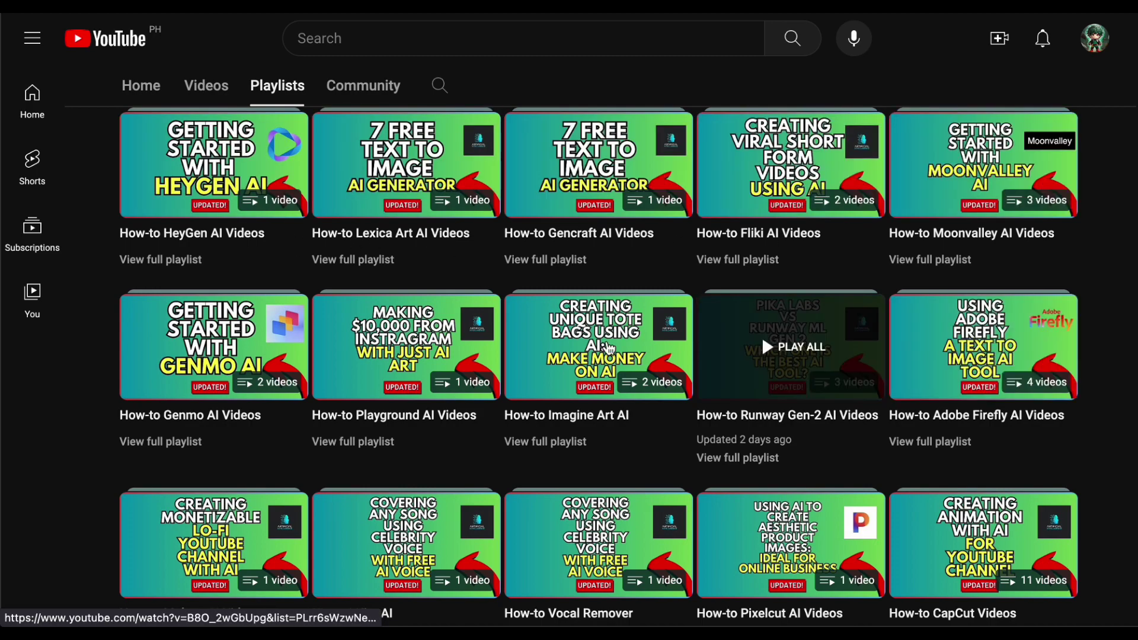
scroll(1133, 418, "down", 11)
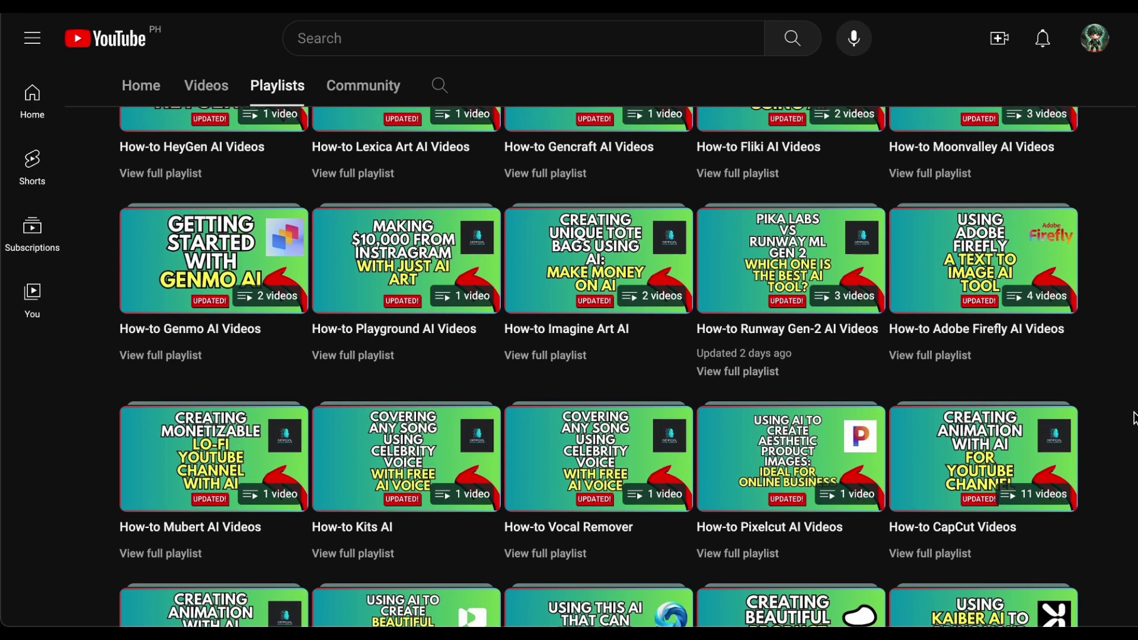
scroll(1134, 418, "down", 10)
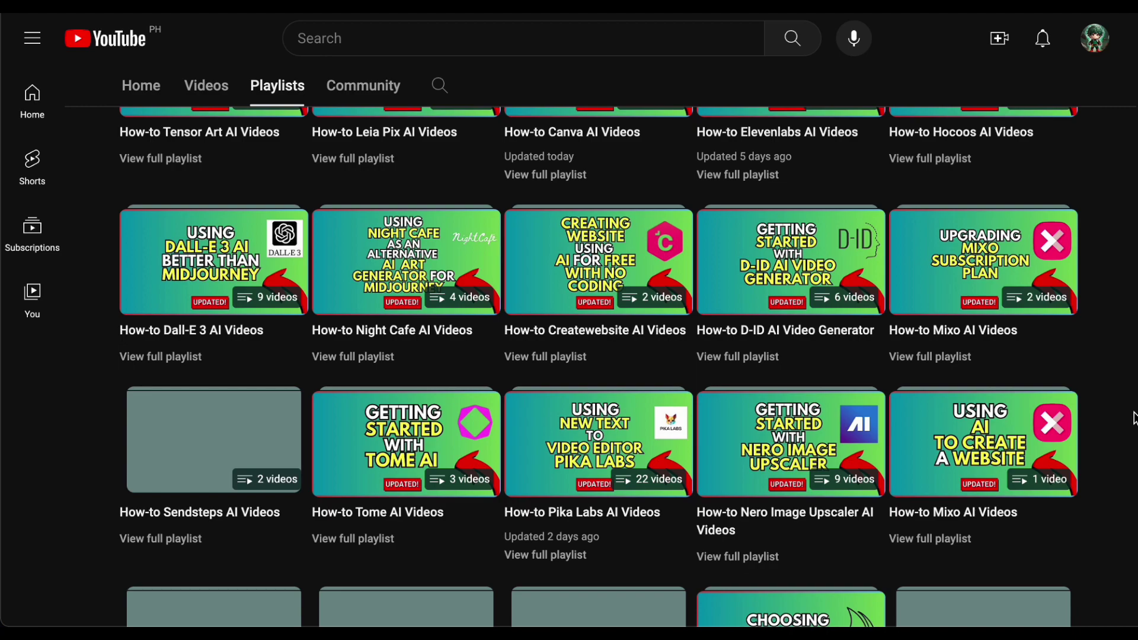
Step: Scroll through the finished generation of silhouetted-couple images
scroll(1134, 418, "down", 3)
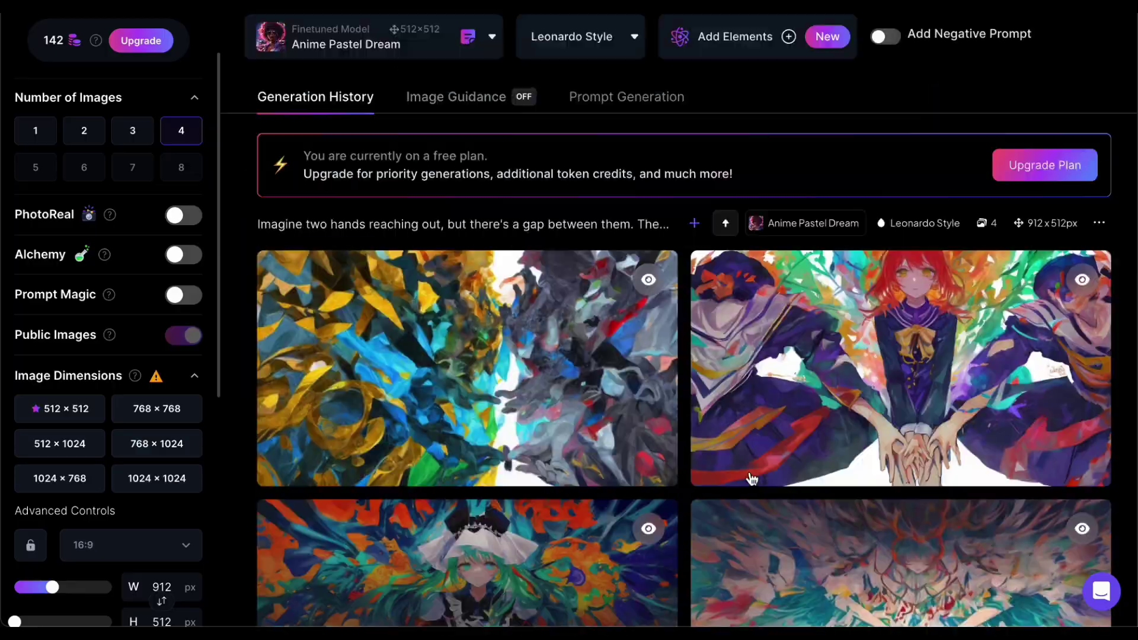
scroll(681, 356, "up", 3)
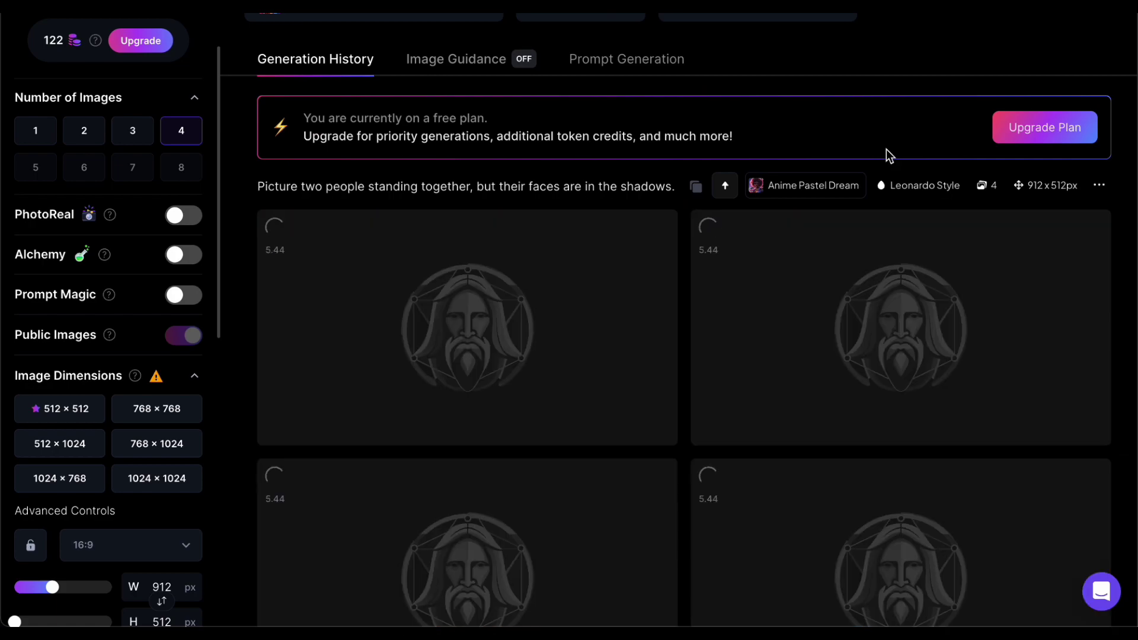
scroll(889, 155, "down", 4)
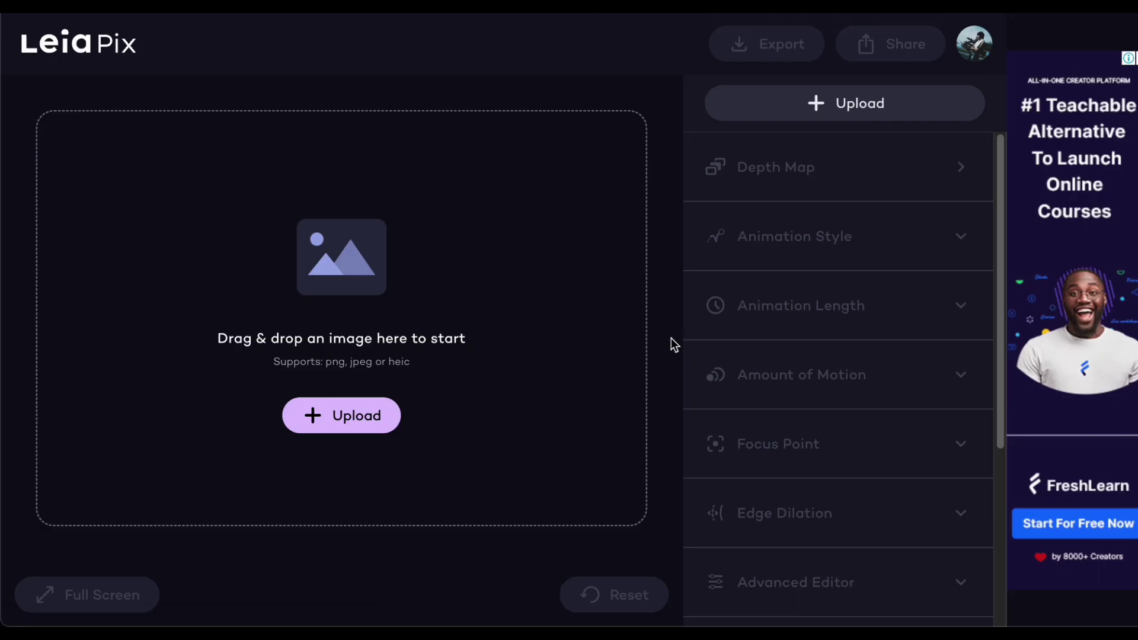
Step: Upload the couple-among-sunlit-pillars JPG from the Downloads folder into LeiaPix
left_click(341, 428)
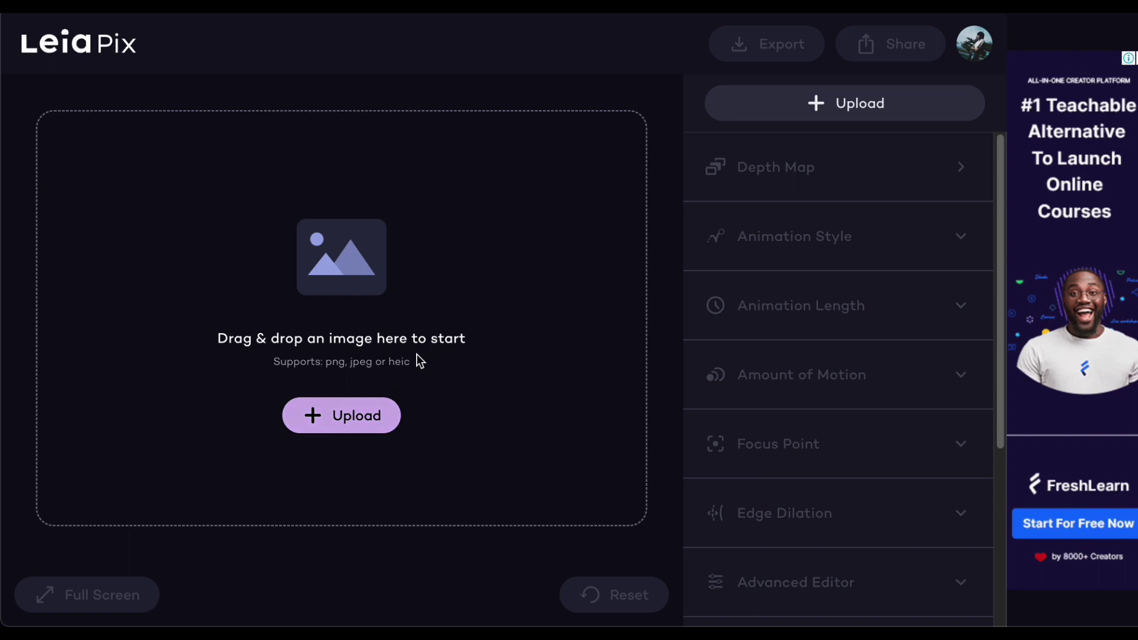
left_click(805, 112)
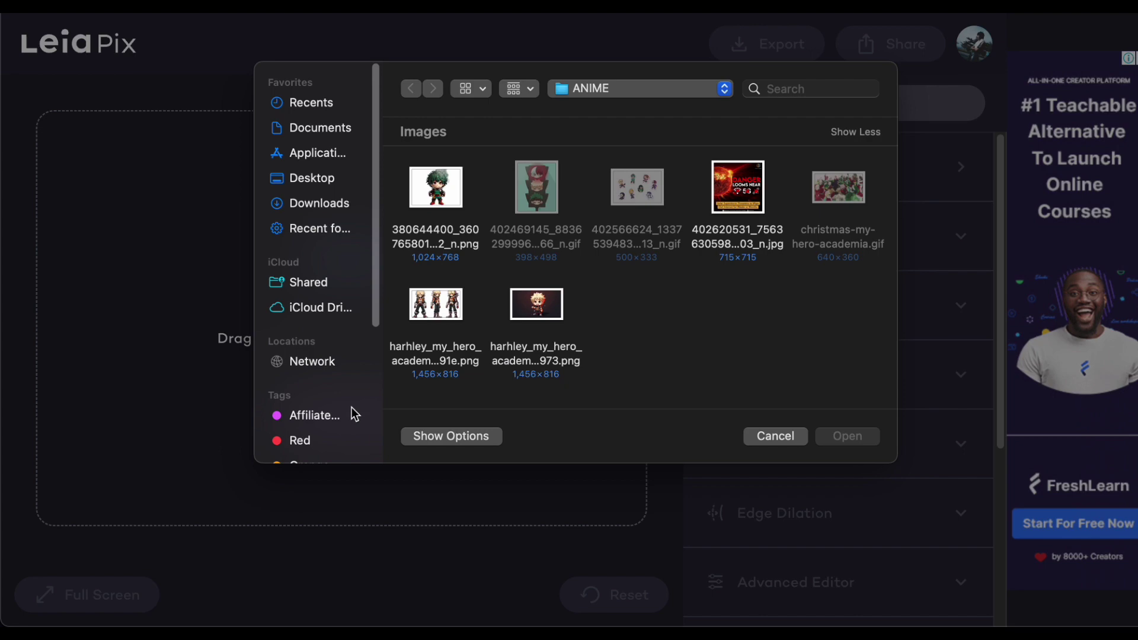
left_click(638, 355)
left_click(859, 444)
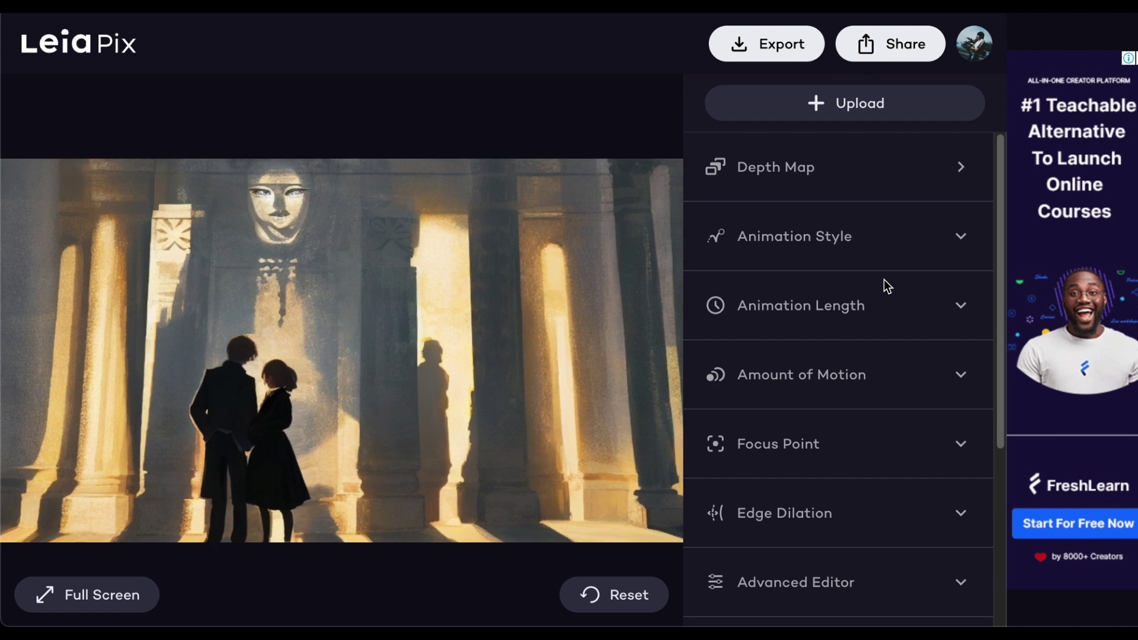
Step: Preview the Circle, Wide Circle, Vertical and Tall circle styles, then settle on Perspective
left_click(825, 224)
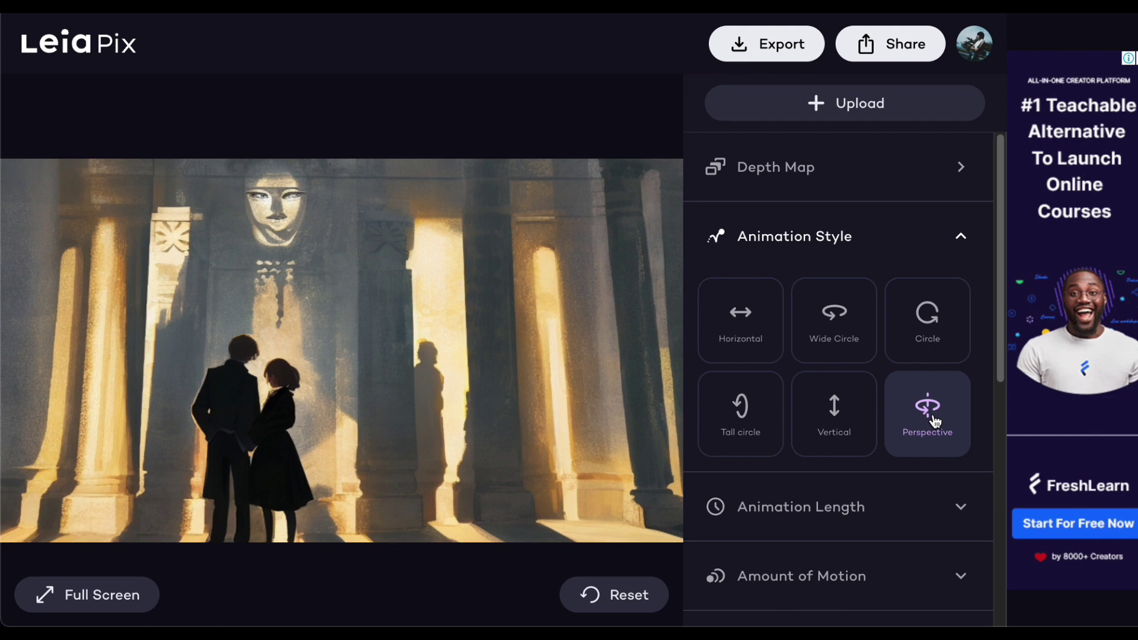
left_click(928, 333)
left_click(817, 330)
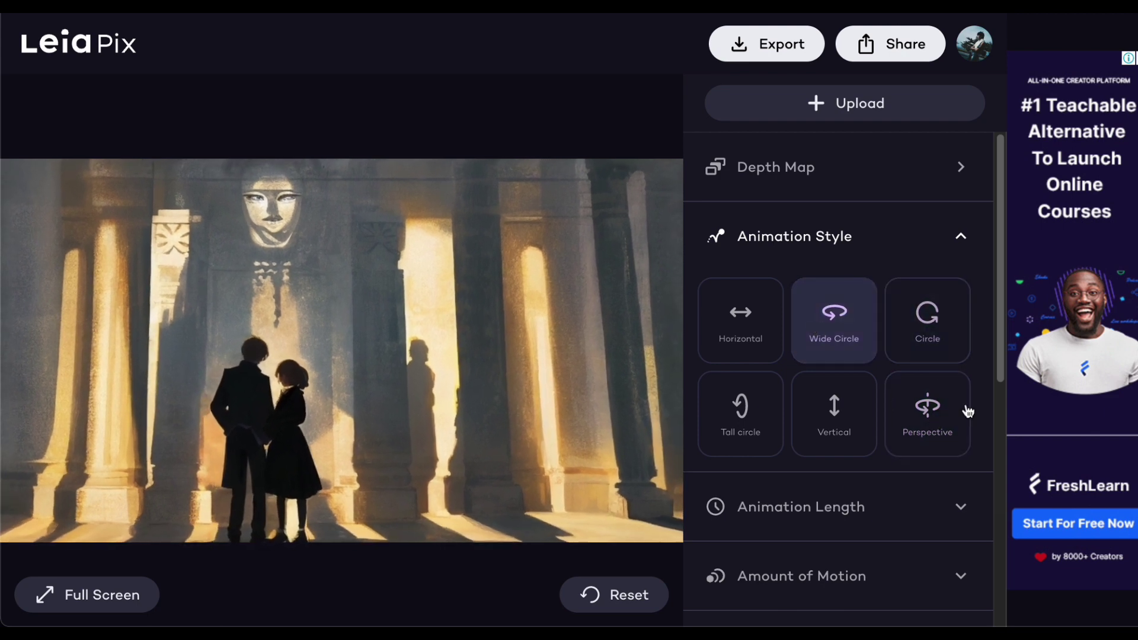
left_click(817, 432)
left_click(744, 436)
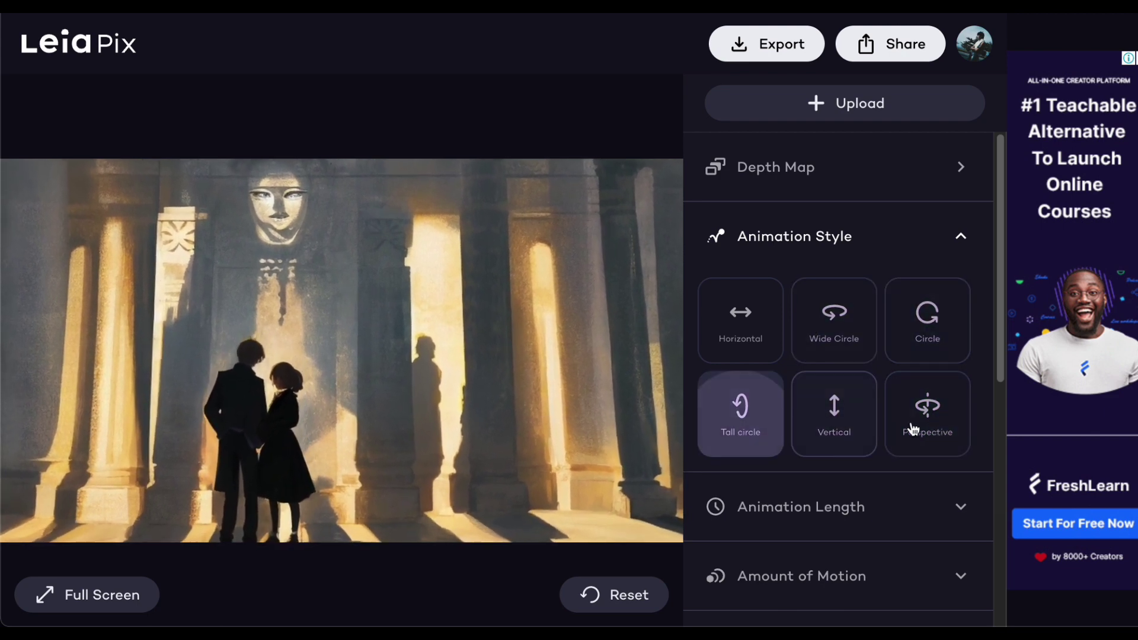
left_click(919, 427)
scroll(919, 415, "down", 3)
Step: Raise Animation Length to the fourth step and adjust the Amount of Motion
left_click(839, 409)
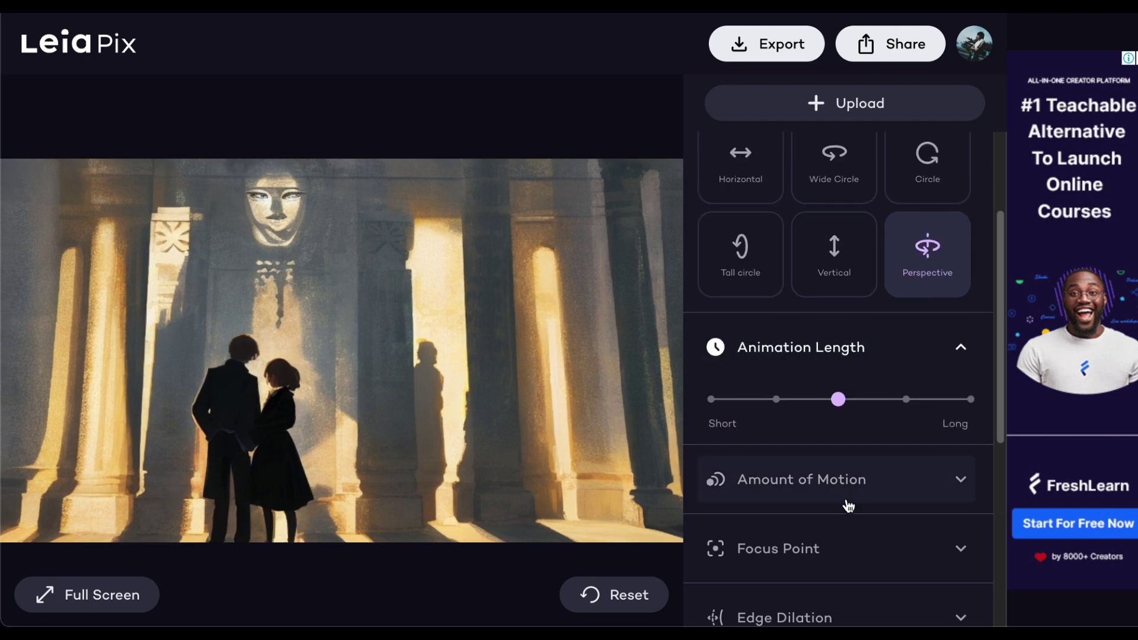
left_click_drag(844, 402, 921, 411)
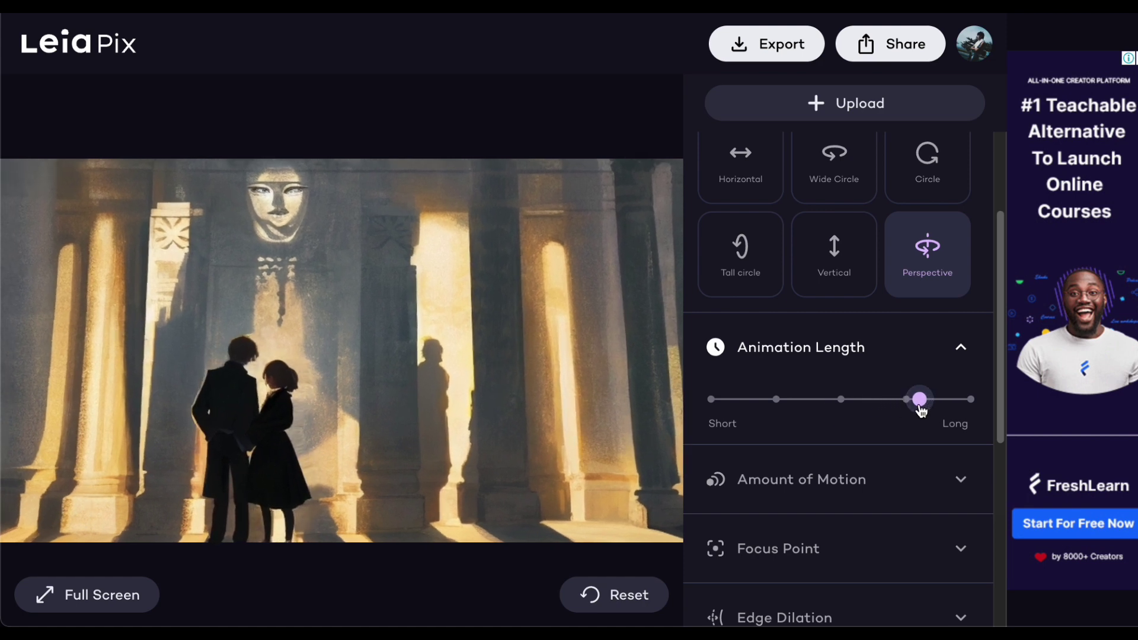
scroll(902, 371, "down", 3)
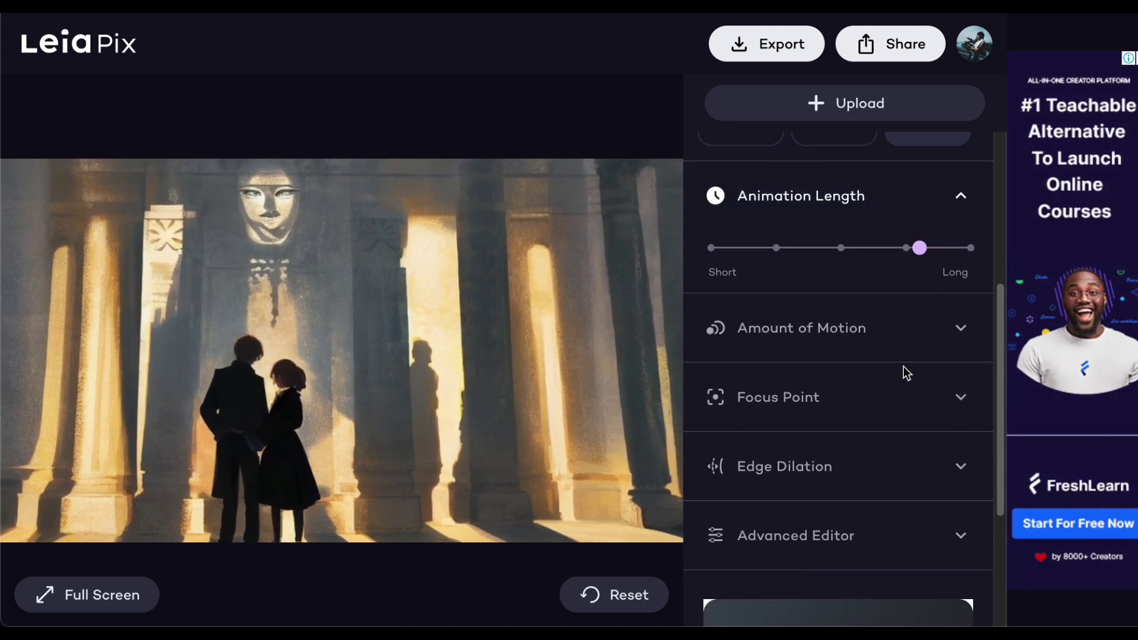
left_click(824, 314)
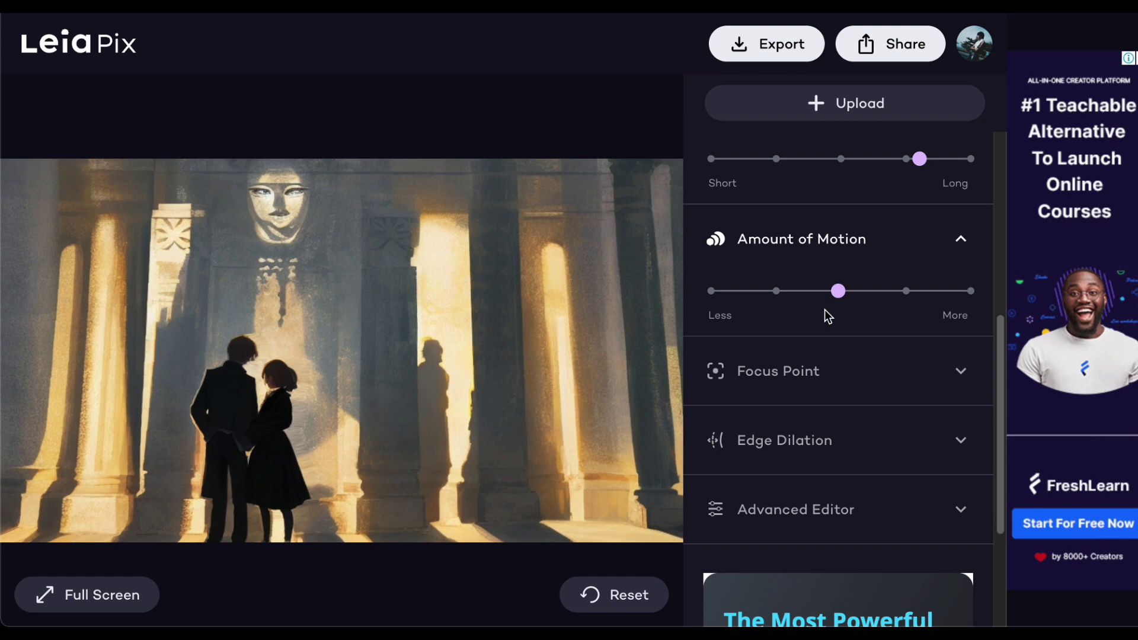
left_click_drag(838, 290, 715, 292)
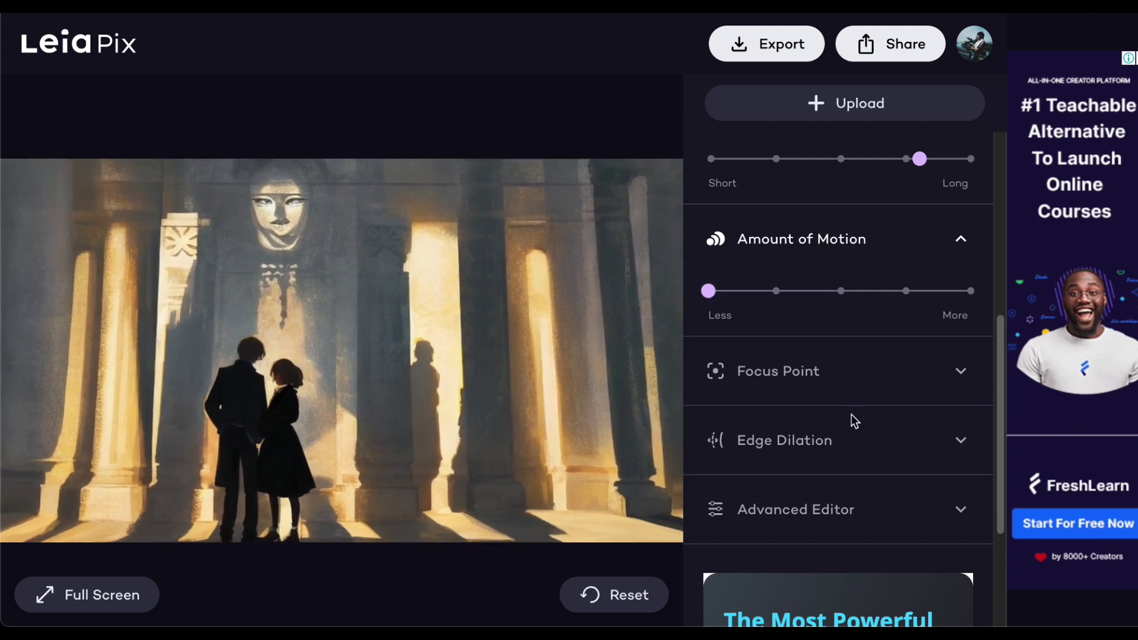
Step: In the Advanced Editor set Amplitude X to 1, Amplitude Z to 0.99, Phase Y to 3/4, then open Export
left_click(851, 508)
scroll(851, 503, "down", 4)
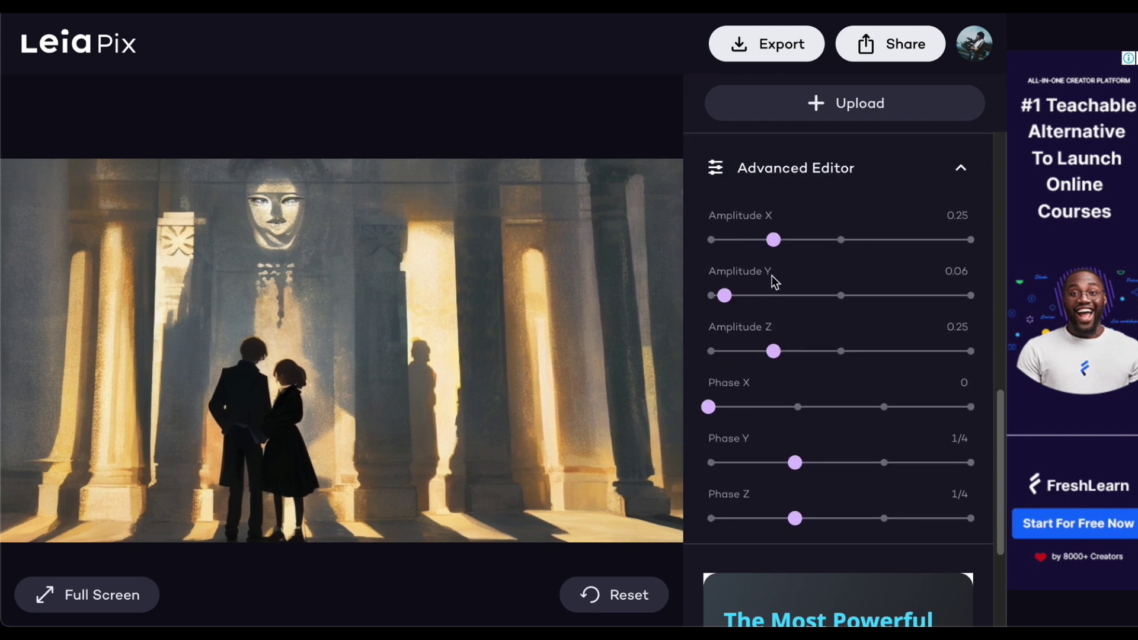
left_click_drag(772, 239, 996, 245)
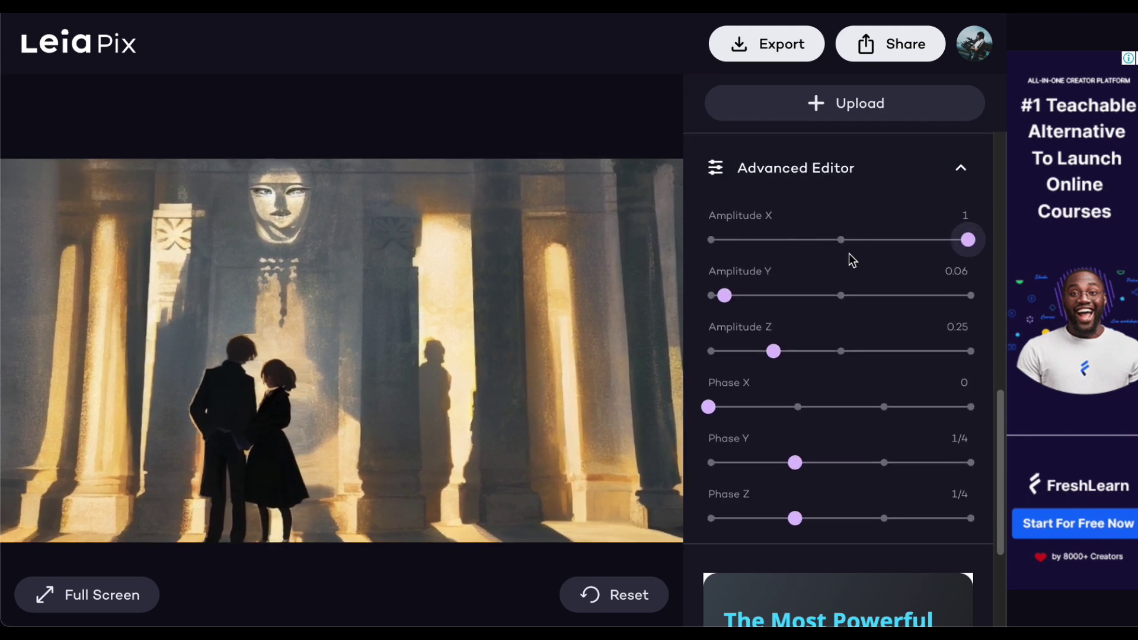
mouse_move(726, 295)
left_mouse_down()
mouse_move(1011, 297)
mouse_move(718, 295)
left_mouse_up()
left_click_drag(780, 362, 968, 359)
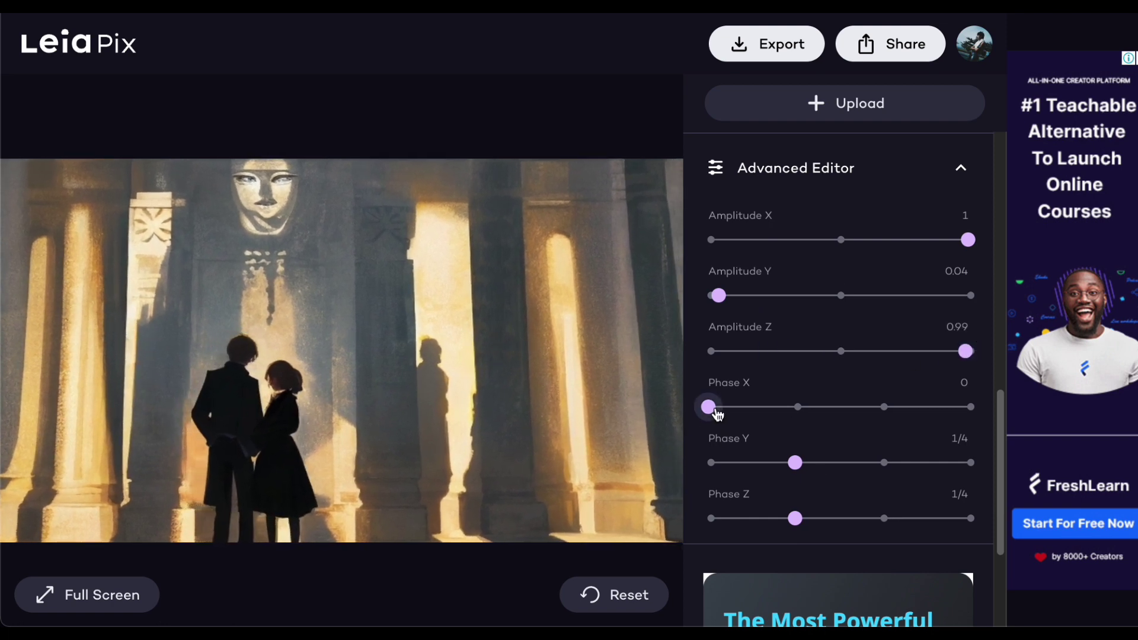
mouse_move(714, 407)
left_mouse_down()
mouse_move(910, 413)
mouse_move(710, 407)
left_mouse_up()
left_click_drag(795, 463, 968, 463)
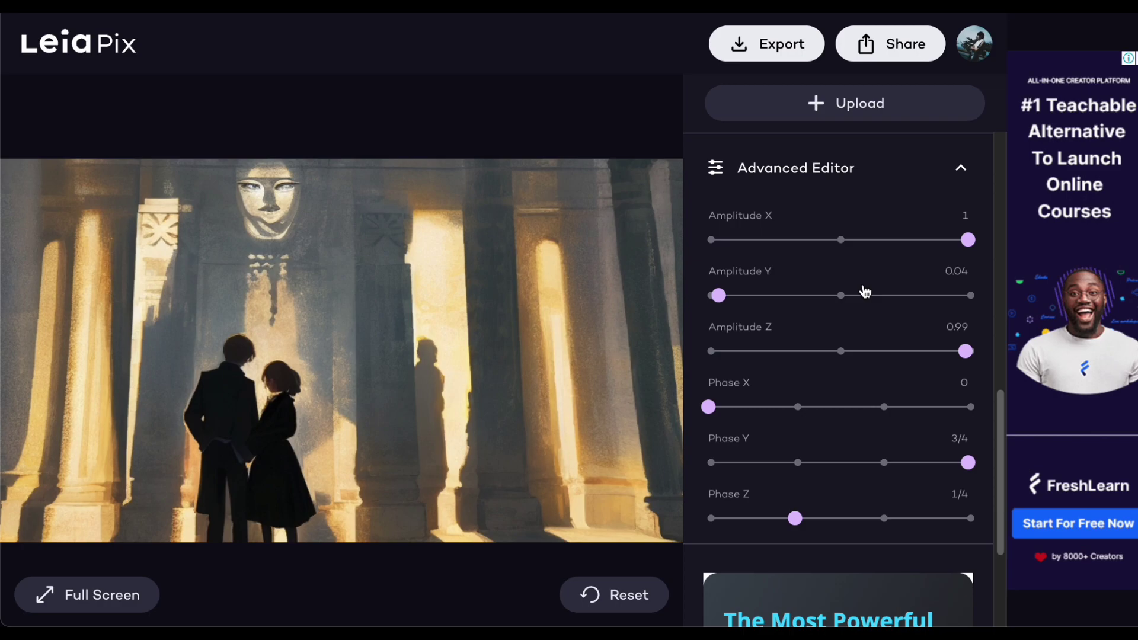
left_click(787, 57)
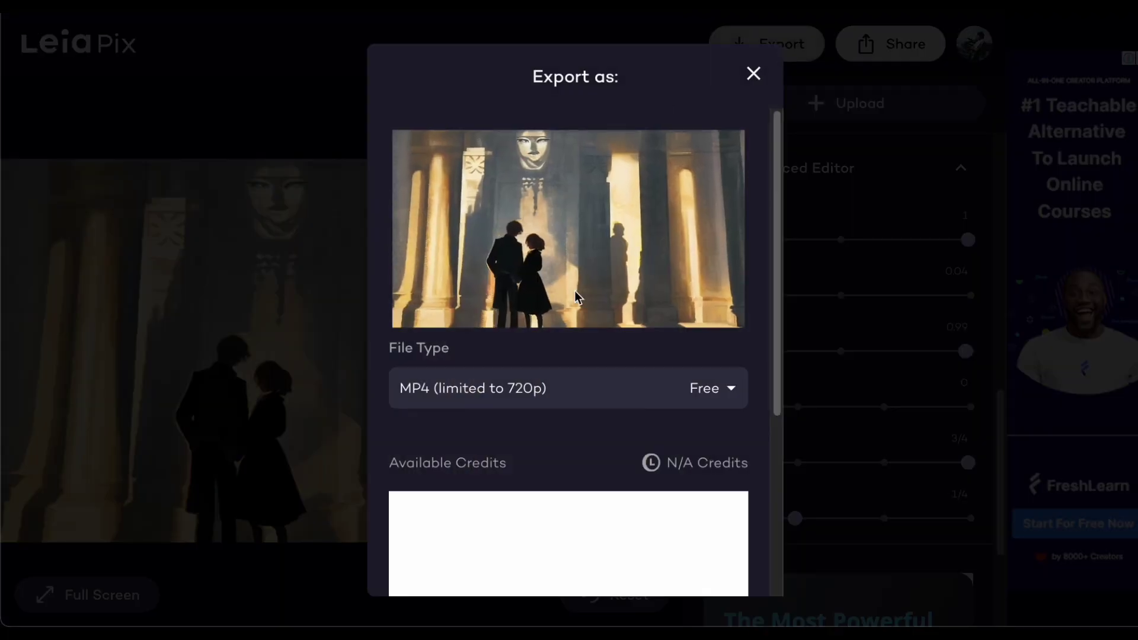
Step: Export the LeiaPix couple animation as an MP4 limited to 720p and save it
left_click(716, 391)
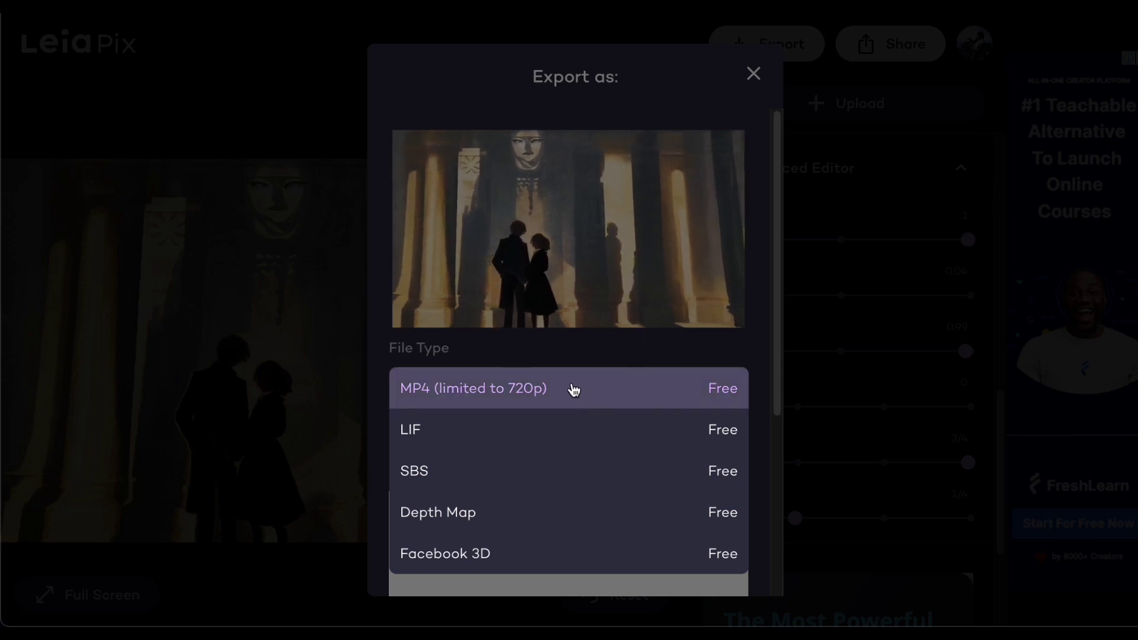
left_click(643, 396)
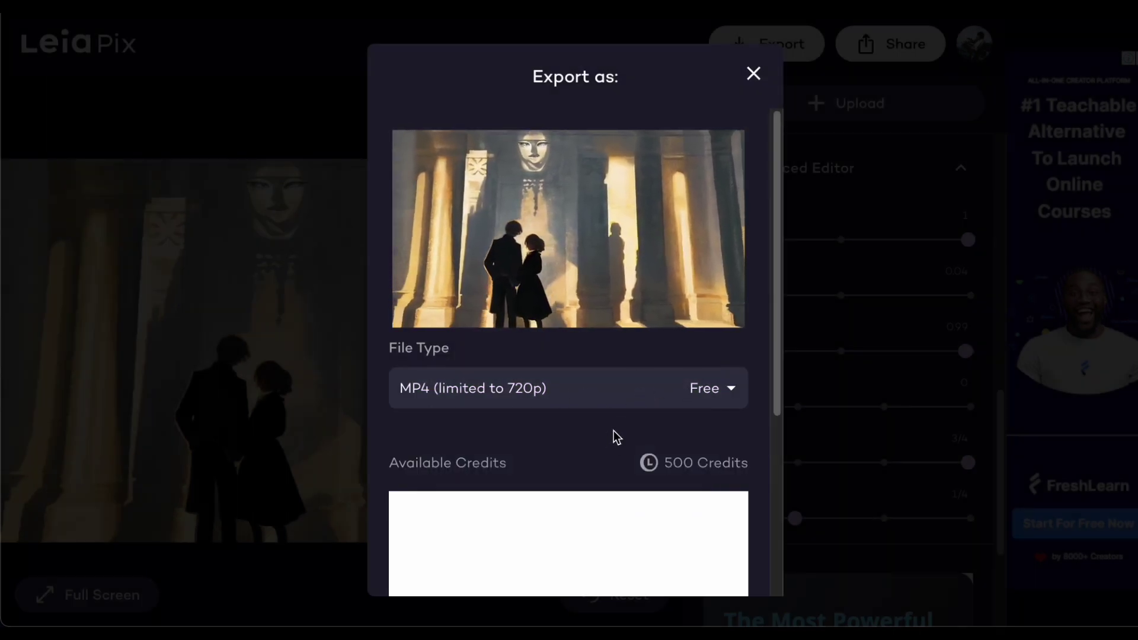
scroll(617, 438, "down", 5)
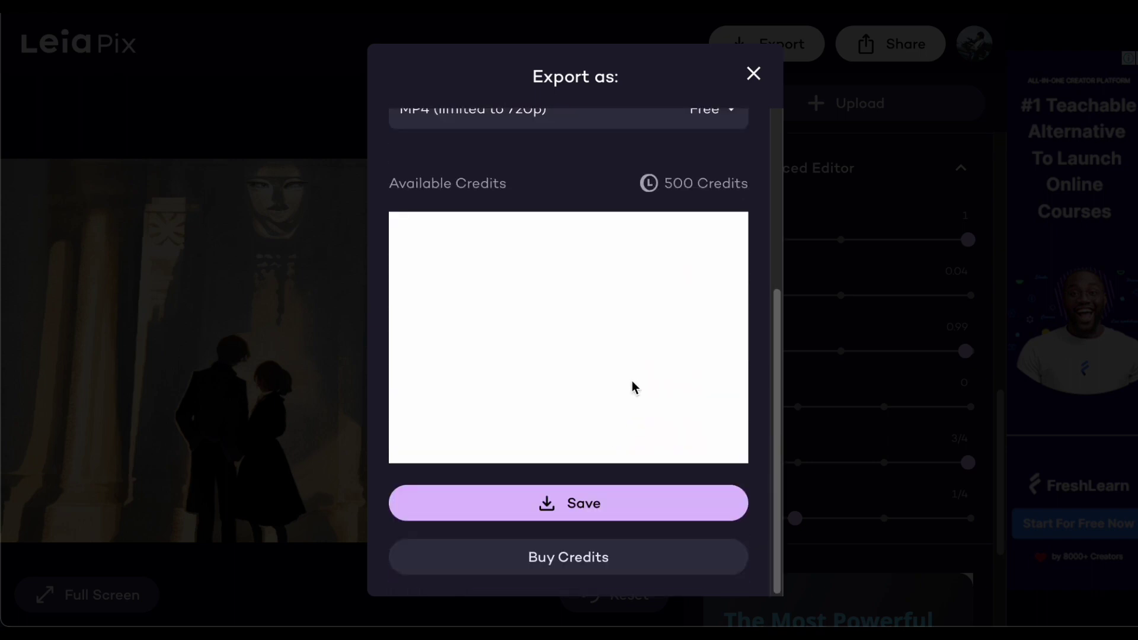
left_click(597, 502)
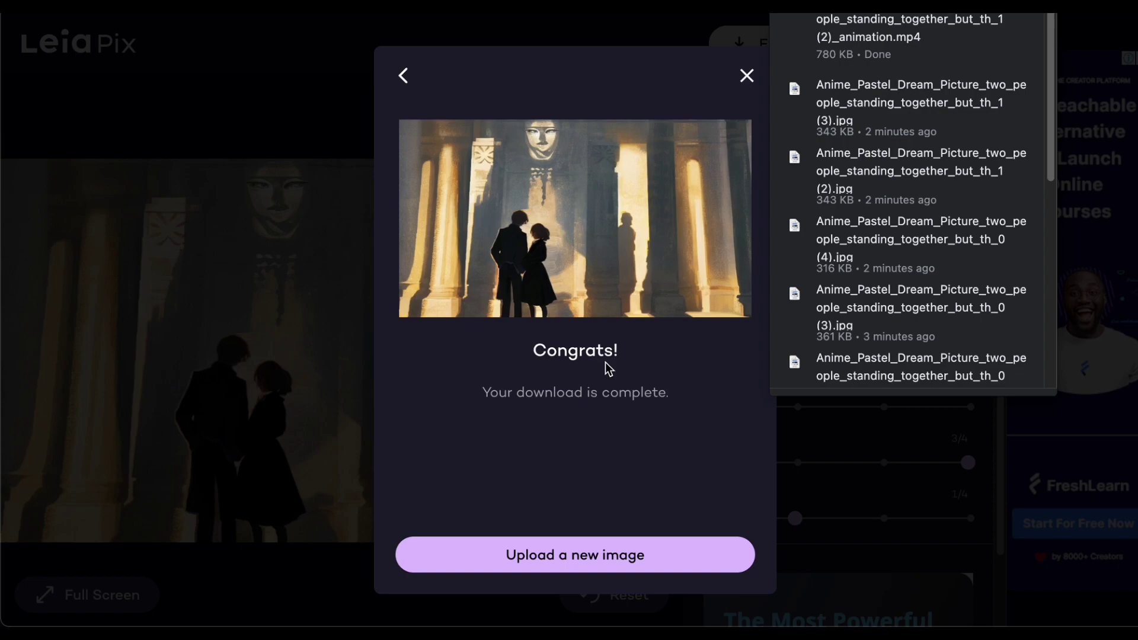
Step: Load another generated couple image into LeiaPix and animate it with the Perspective style
left_click(625, 555)
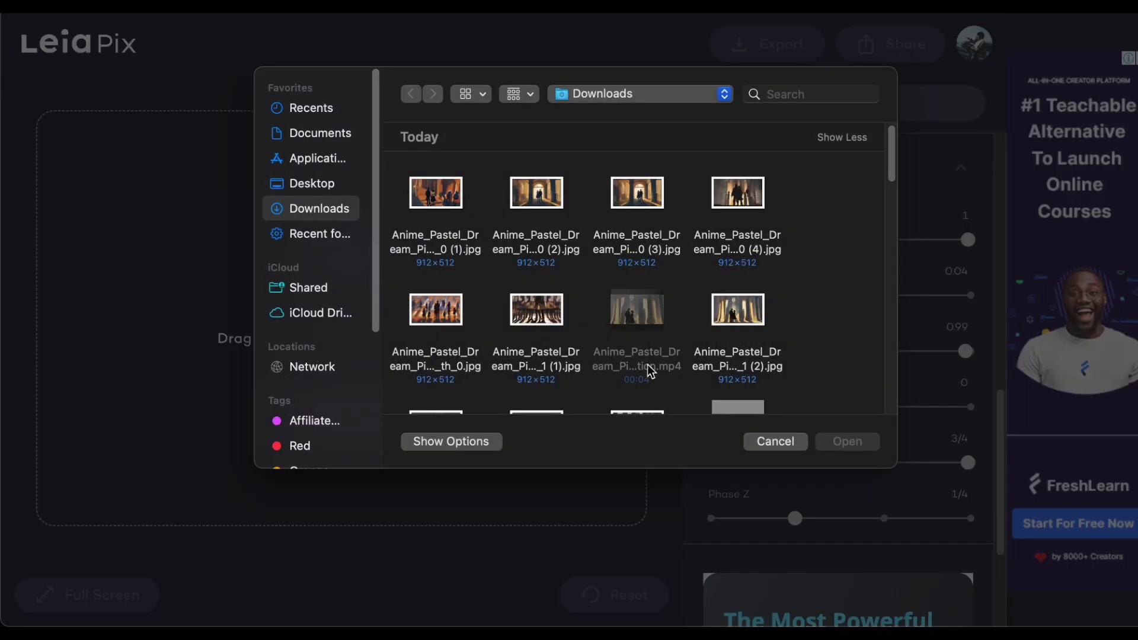
scroll(651, 371, "down", 3)
double_click(664, 297)
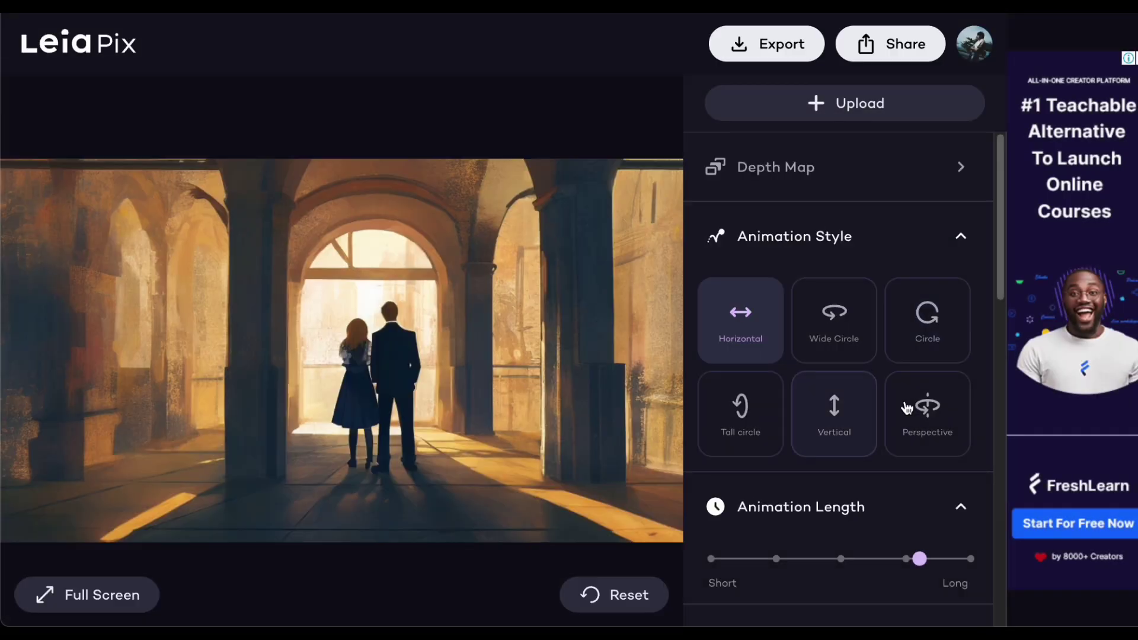
left_click(906, 407)
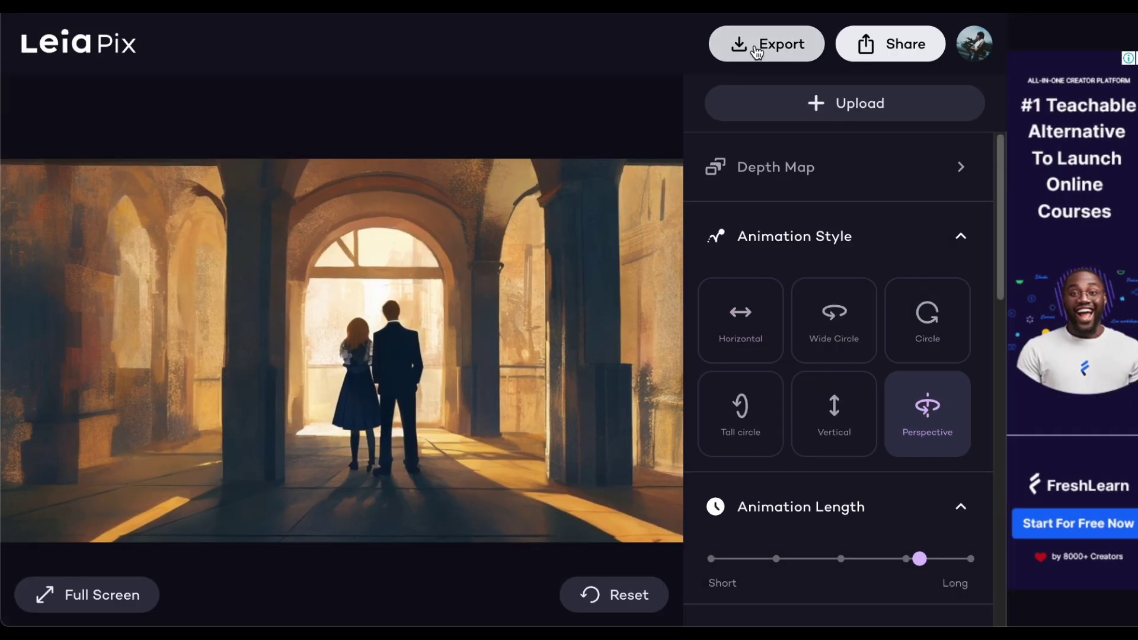
left_click(756, 47)
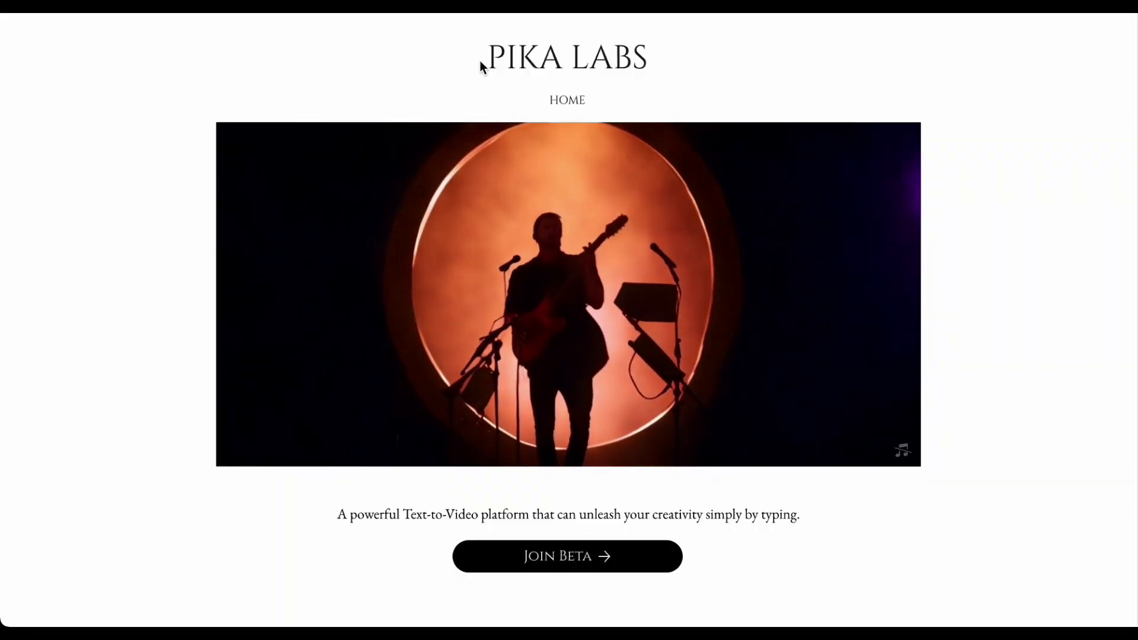
Step: Scroll the Pika getting-started channel to the /create prompt guide and the generate-1 to generate-10 channels
left_click_drag(479, 61, 666, 58)
left_click(741, 64)
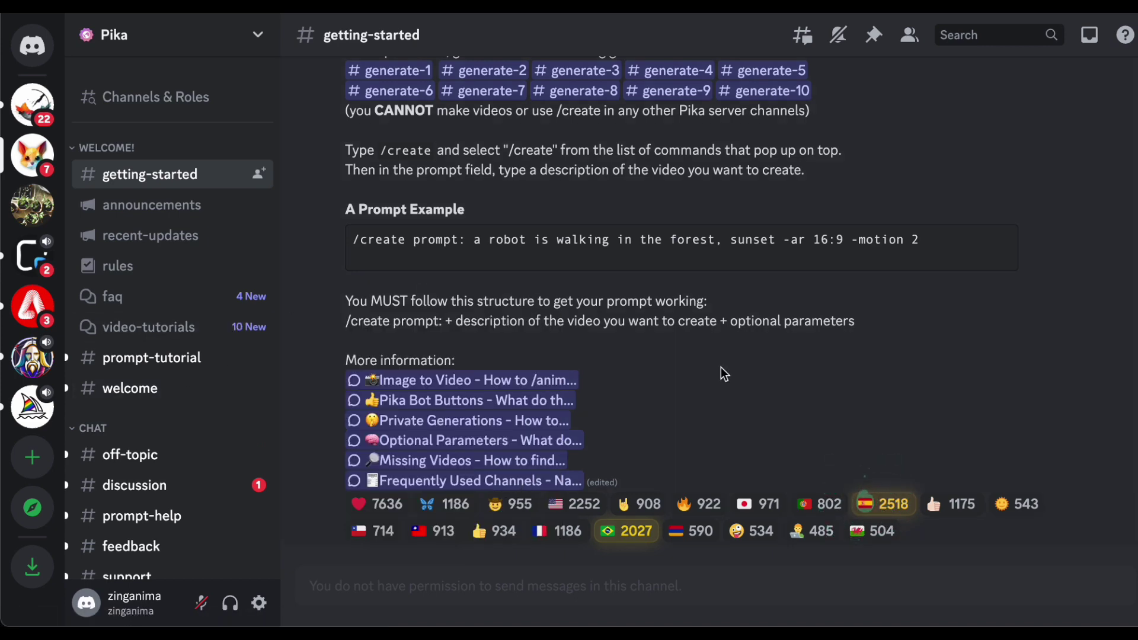
scroll(142, 265, "down", 3)
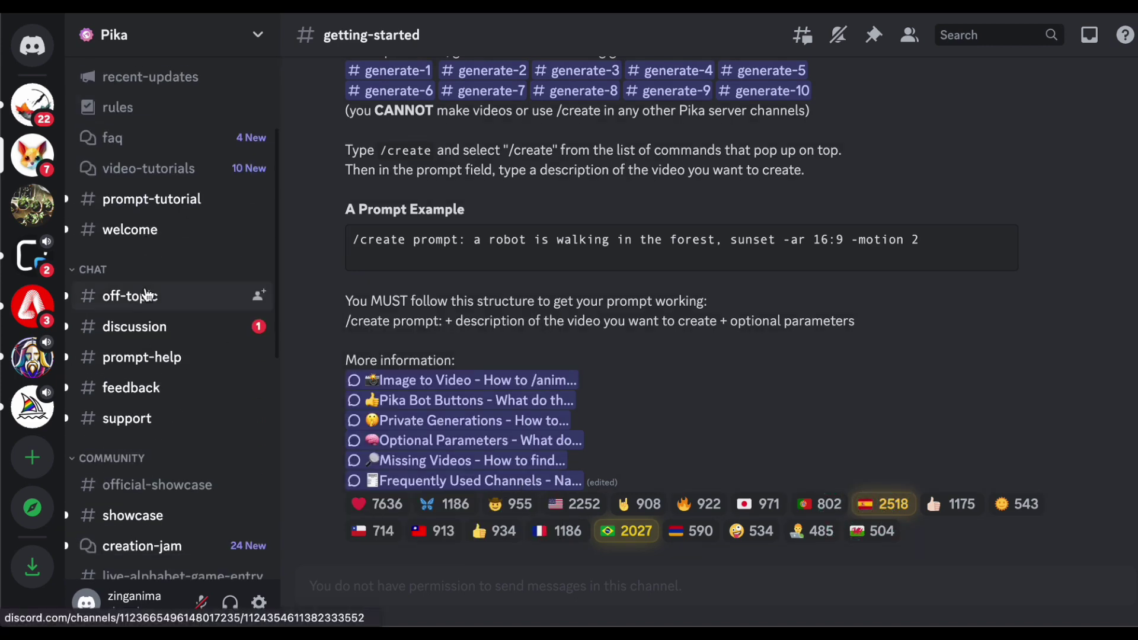
scroll(147, 295, "down", 6)
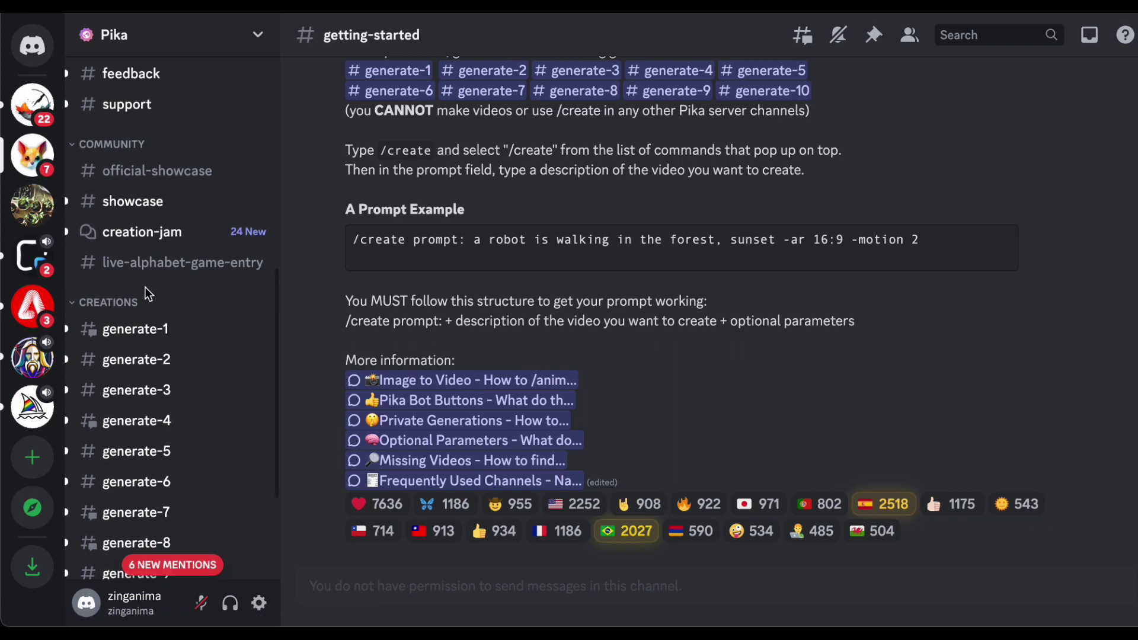
scroll(149, 295, "down", 1)
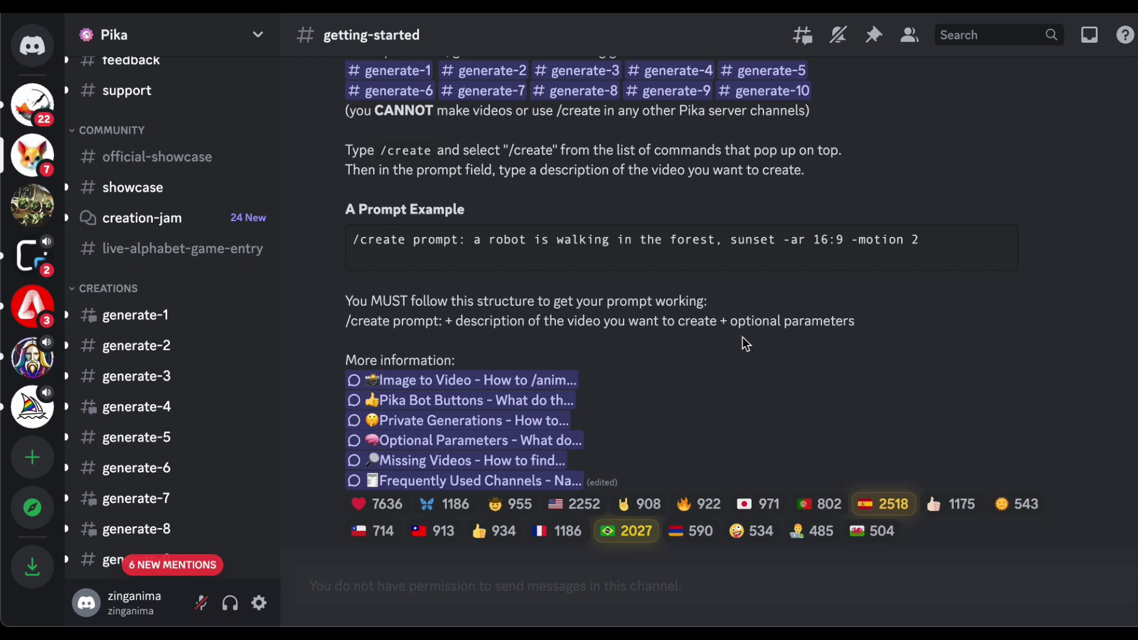
Step: Open the Pika generate-3 channel and scroll through its recent posts
left_click(155, 390)
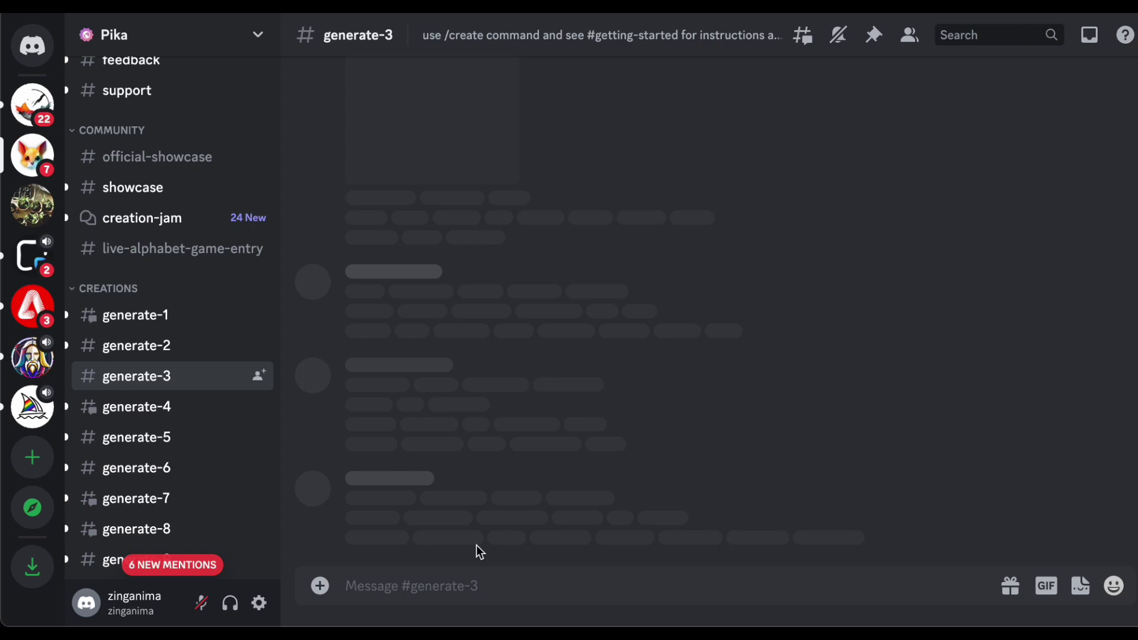
scroll(911, 304, "up", 5)
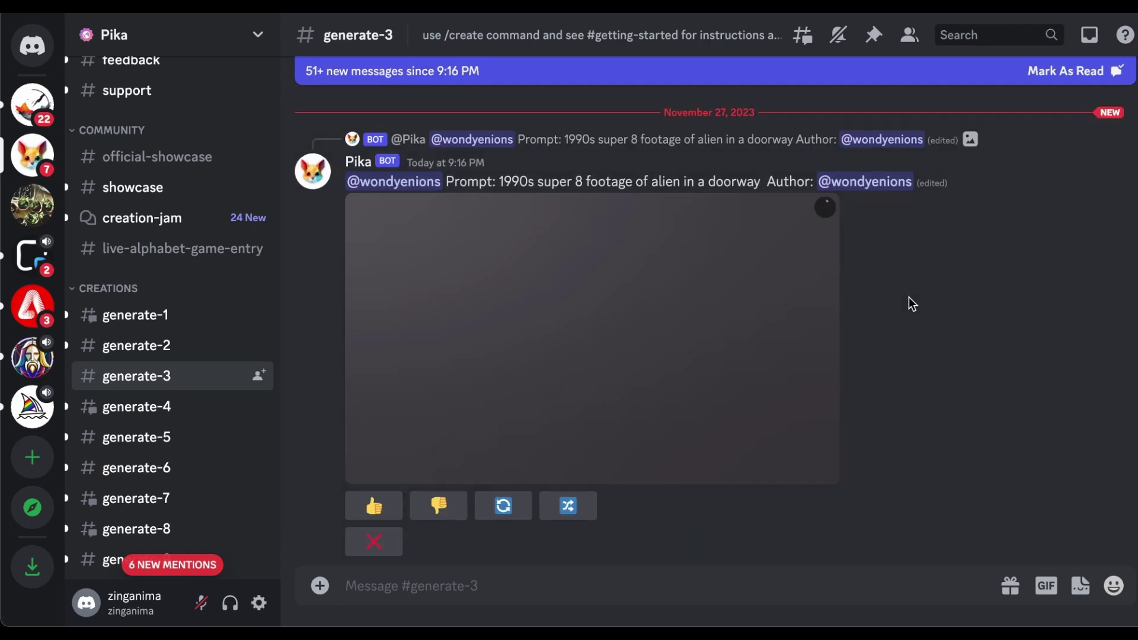
scroll(911, 303, "down", 10)
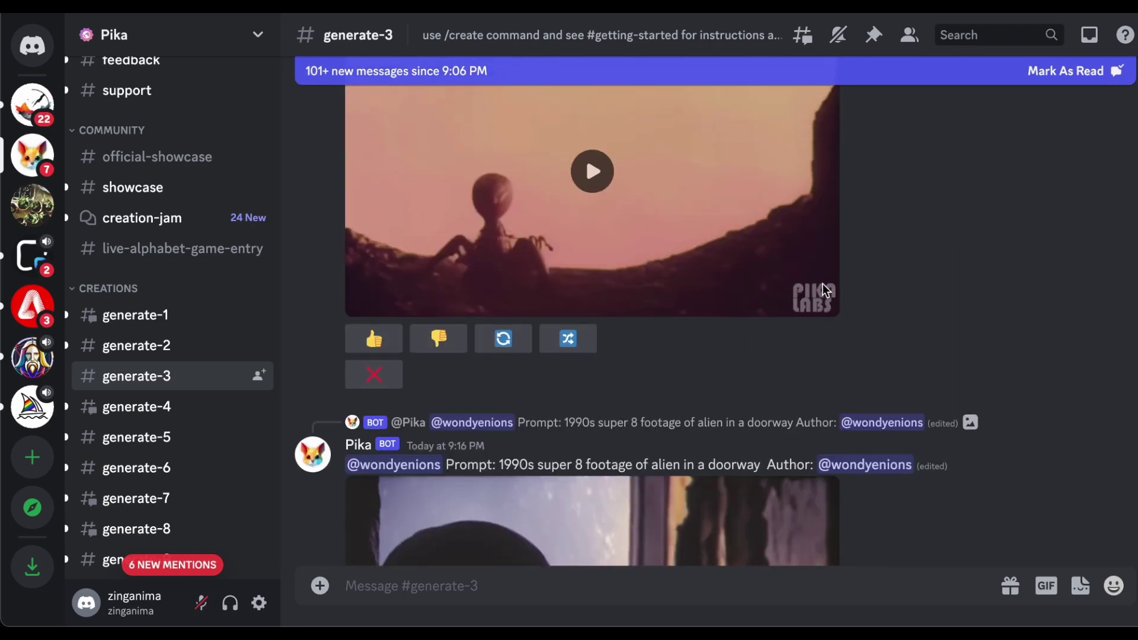
scroll(826, 291, "down", 15)
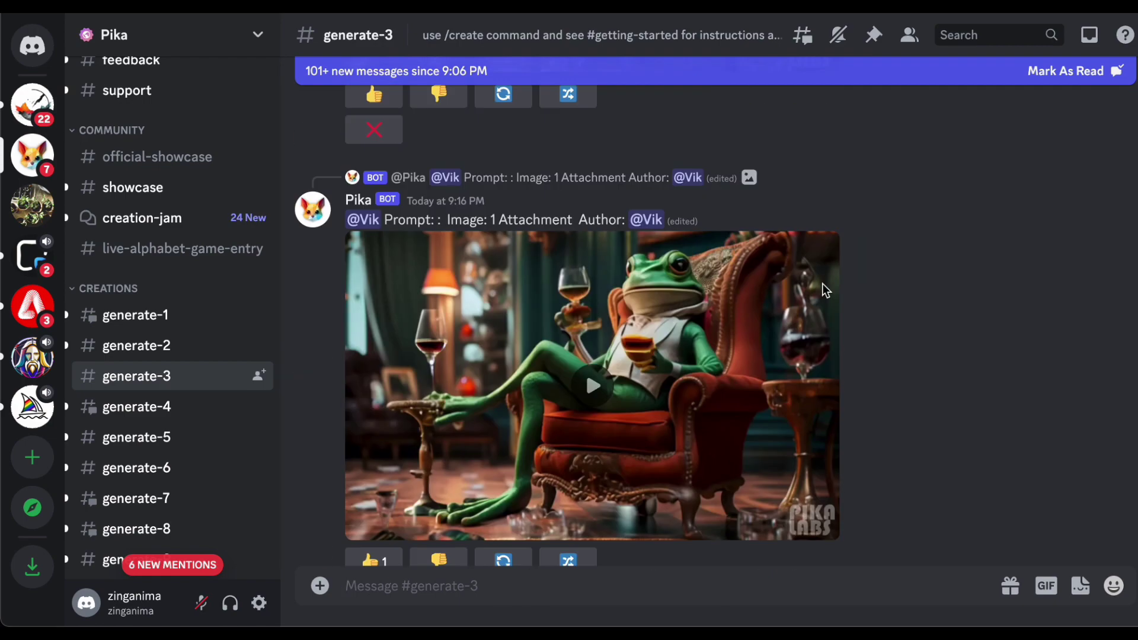
scroll(826, 291, "down", 10)
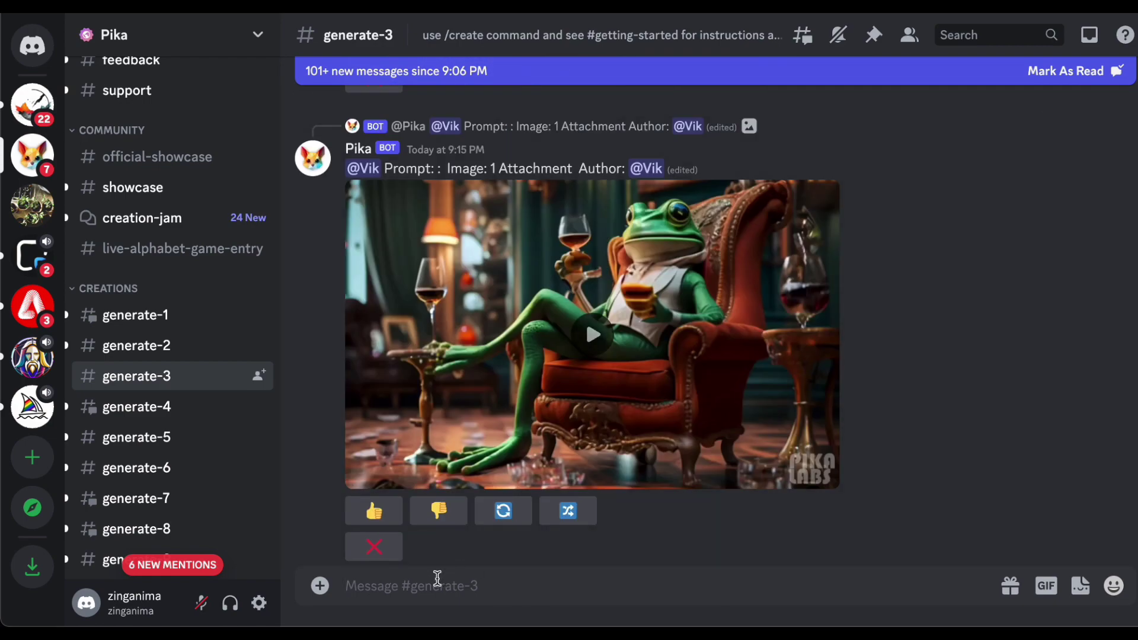
Step: Send a /animate request with the first Anime_Pastel_Dream image from Downloads attached
type("/")
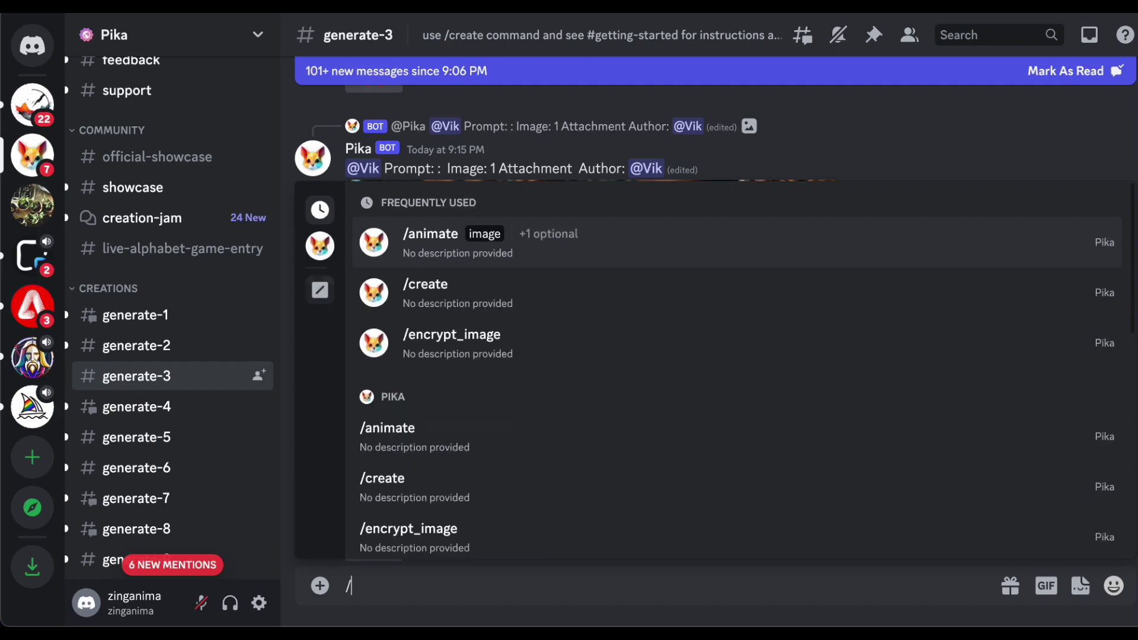
left_click(420, 254)
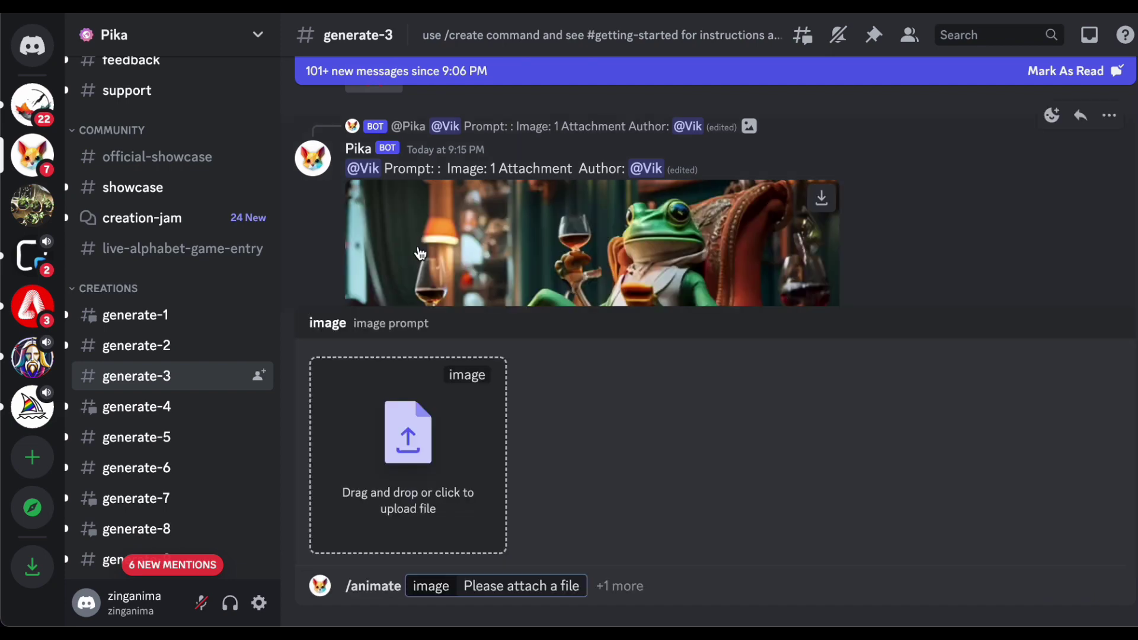
left_click(407, 517)
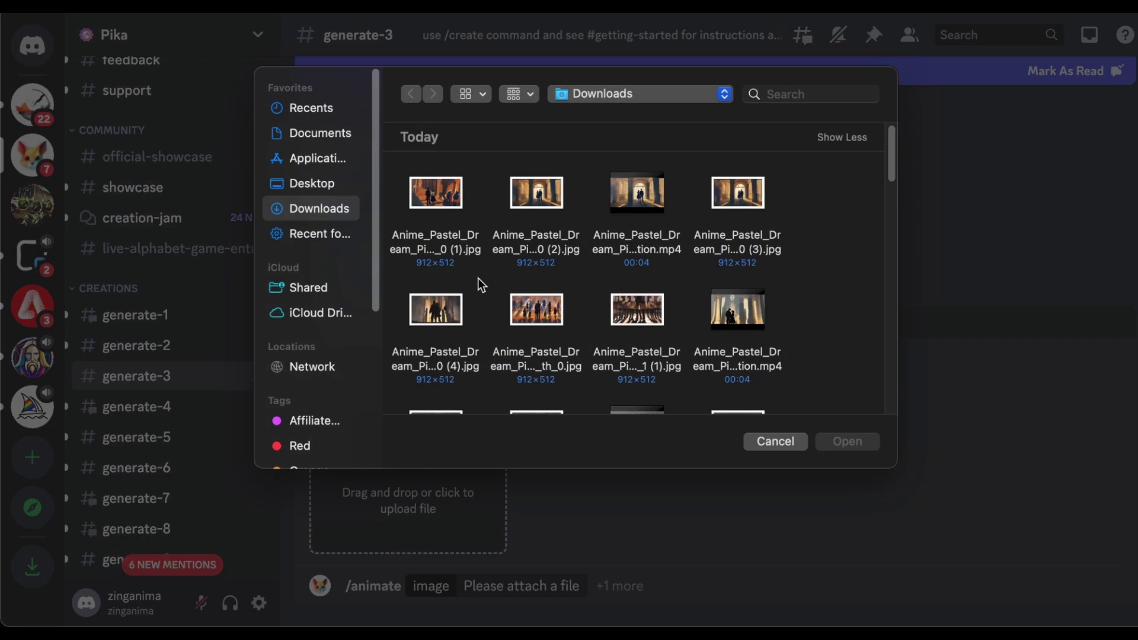
left_click(460, 244)
left_click(843, 443)
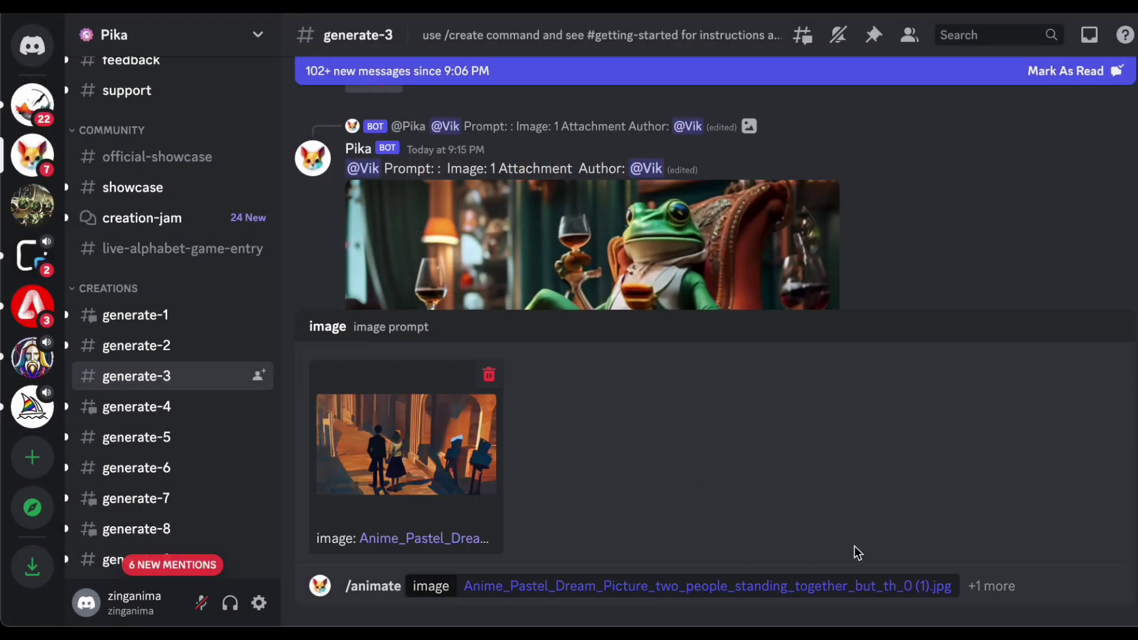
key("Return")
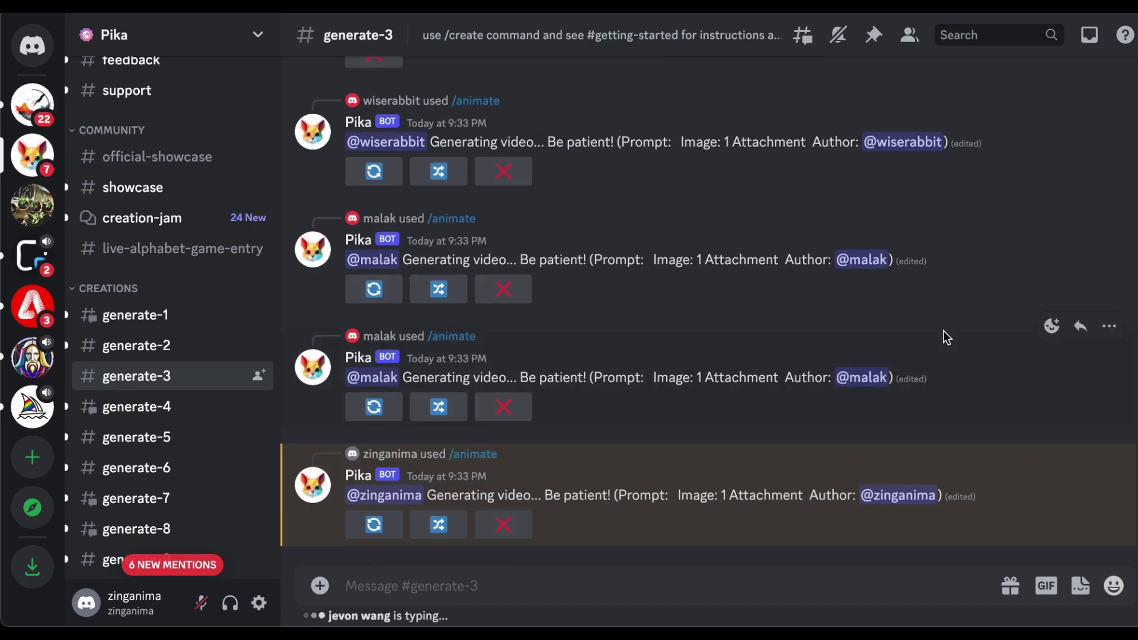
Step: Scroll through generate-3 past other users' replies until your couple alley video appears
scroll(944, 331, "up", 15)
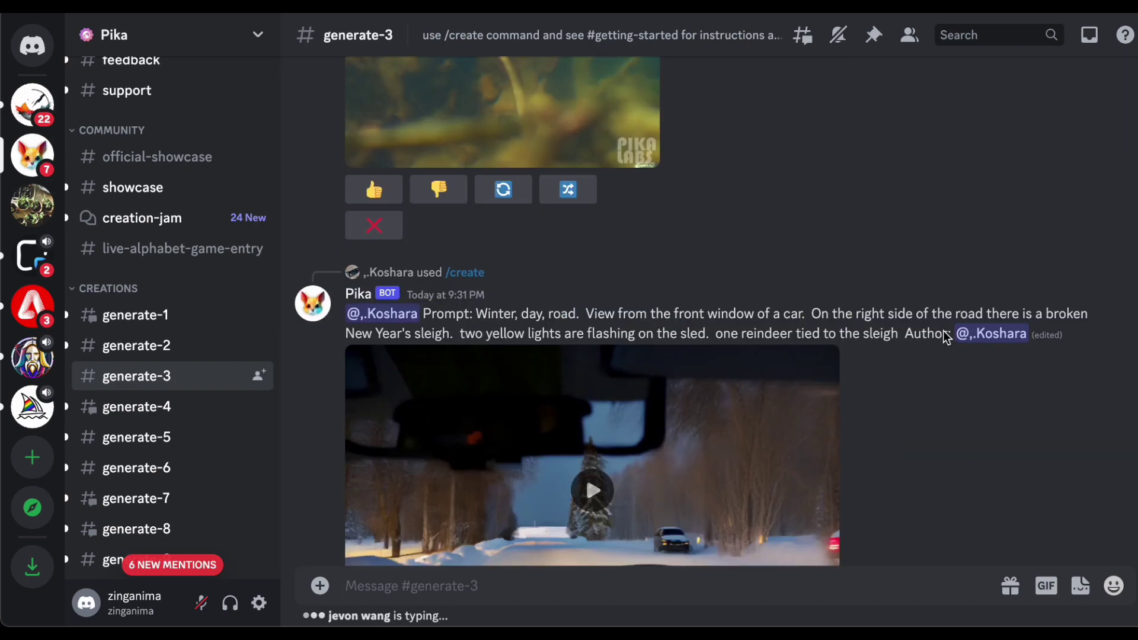
scroll(944, 331, "down", 15)
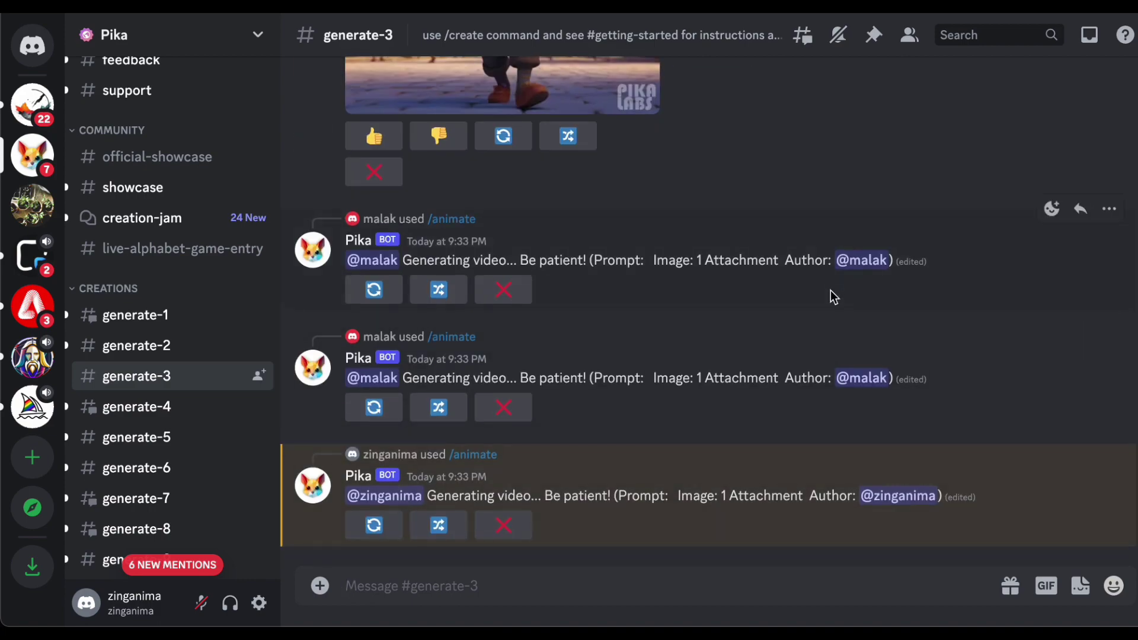
scroll(836, 348, "up", 12)
scroll(836, 346, "up", 8)
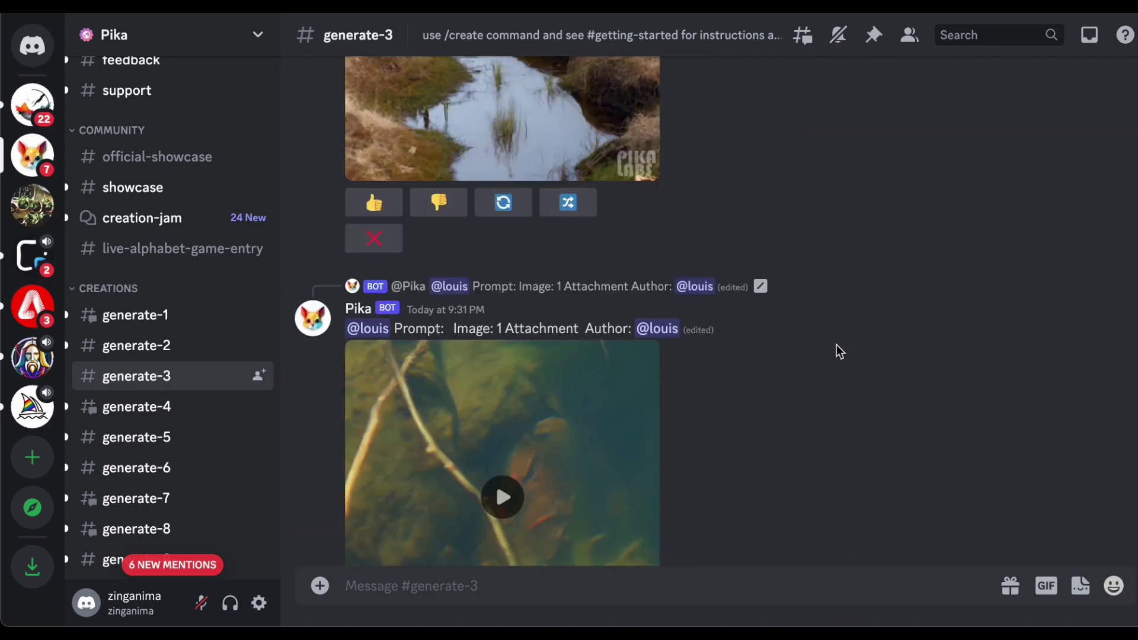
scroll(837, 345, "up", 15)
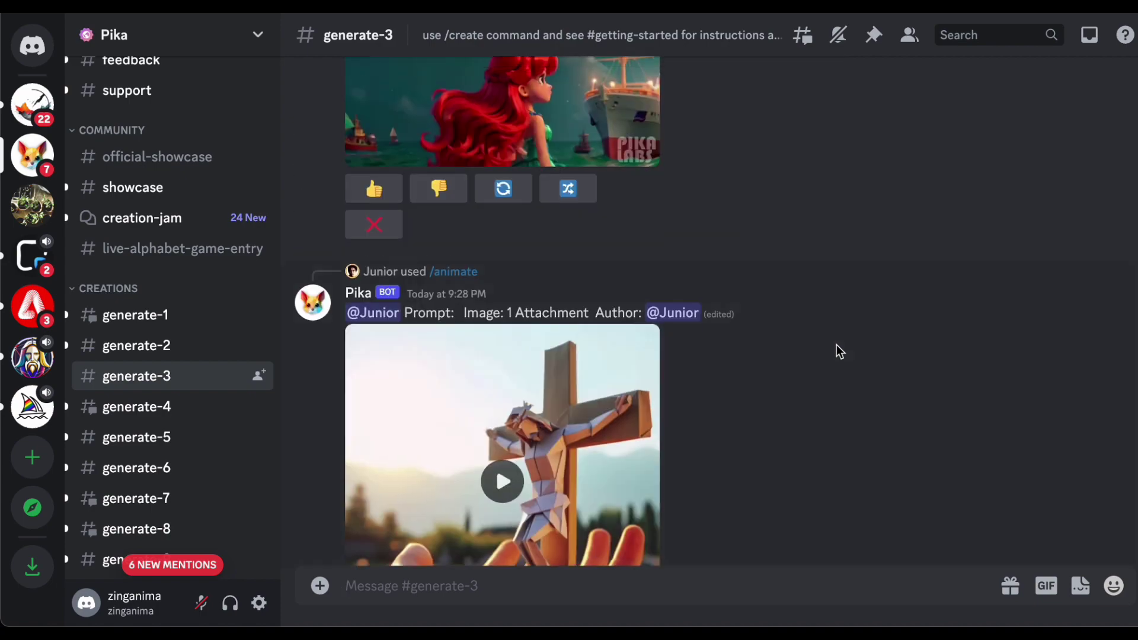
scroll(838, 351, "up", 12)
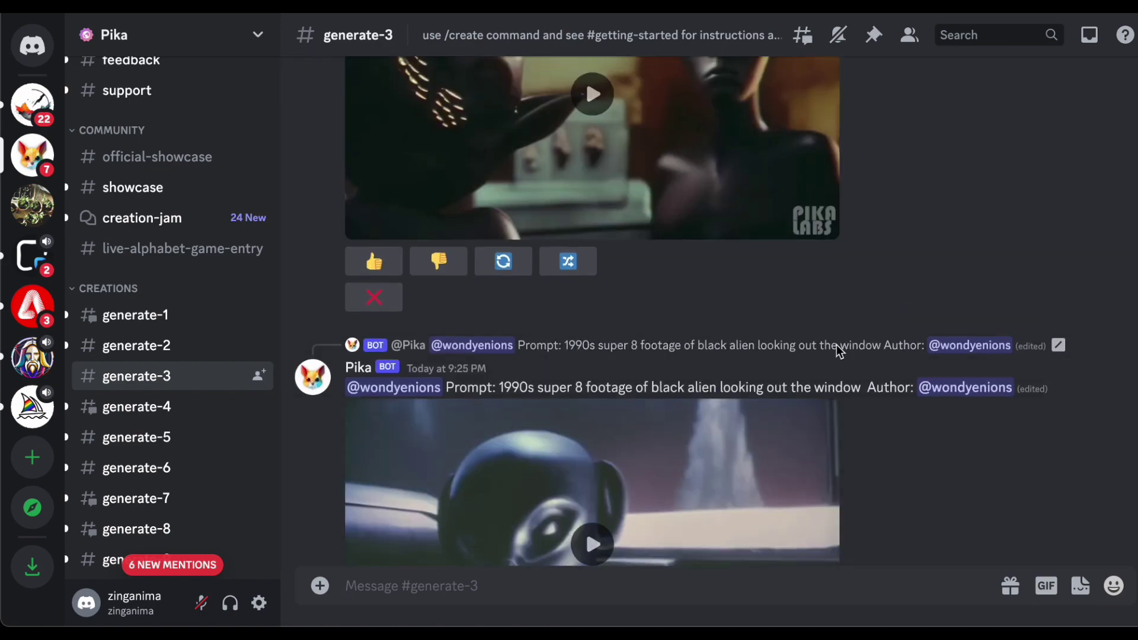
scroll(840, 351, "up", 10)
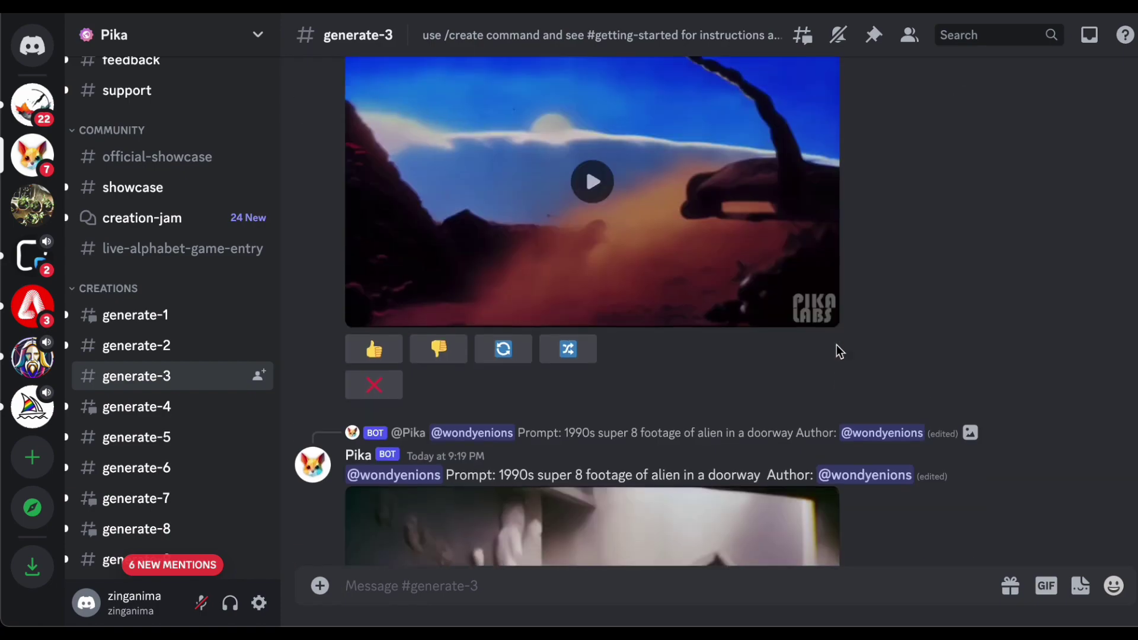
scroll(900, 403, "up", 15)
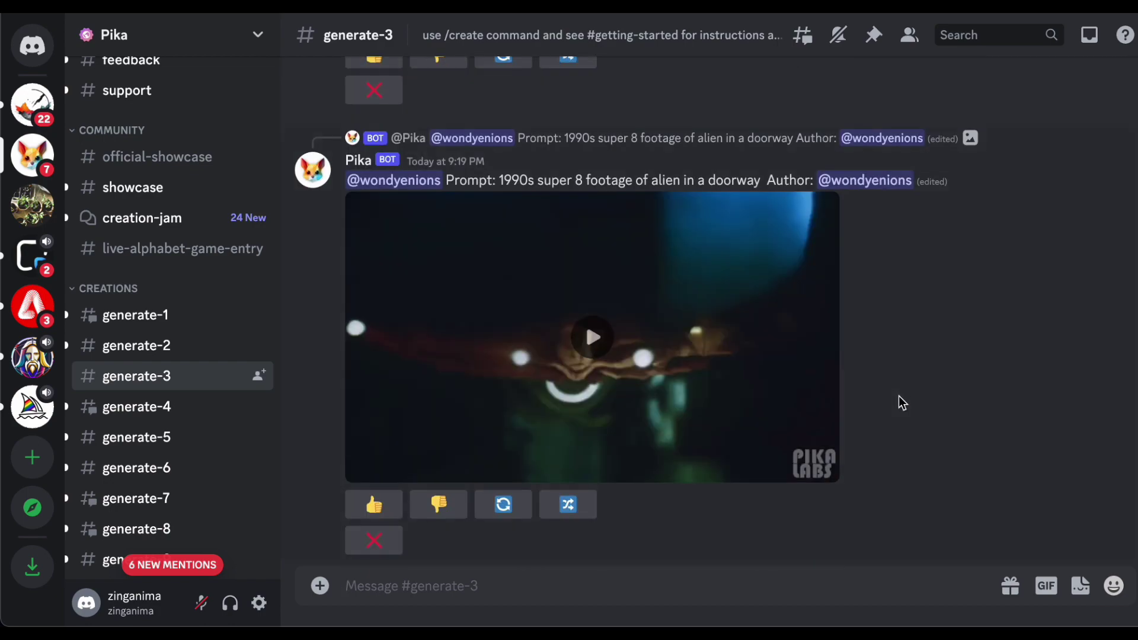
scroll(899, 396, "down", 10)
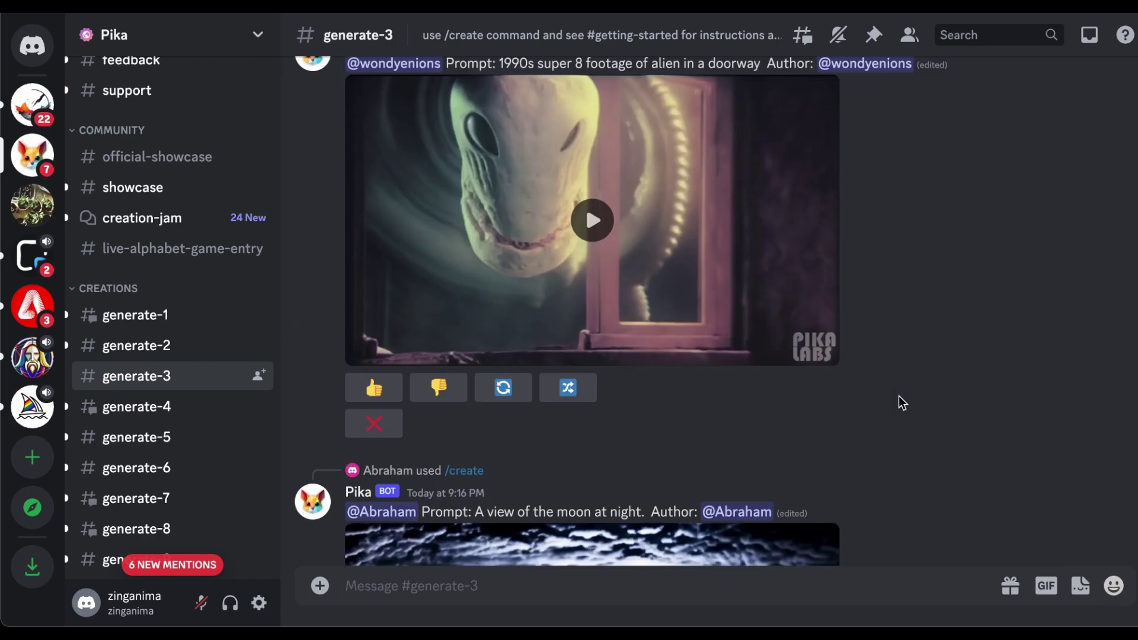
scroll(899, 396, "down", 10)
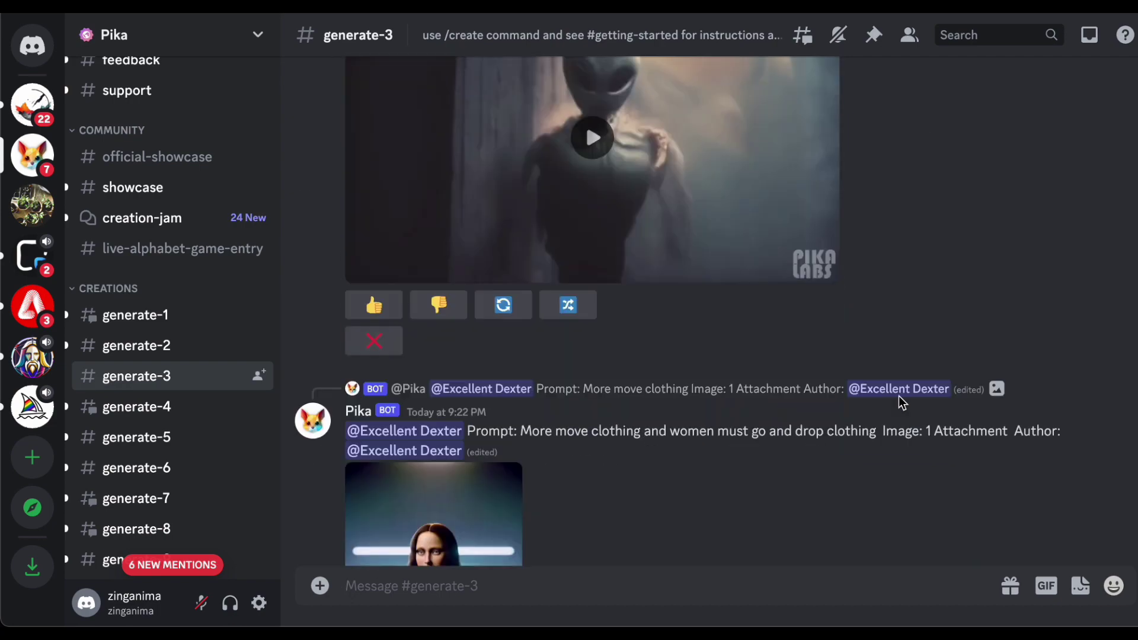
scroll(898, 396, "down", 10)
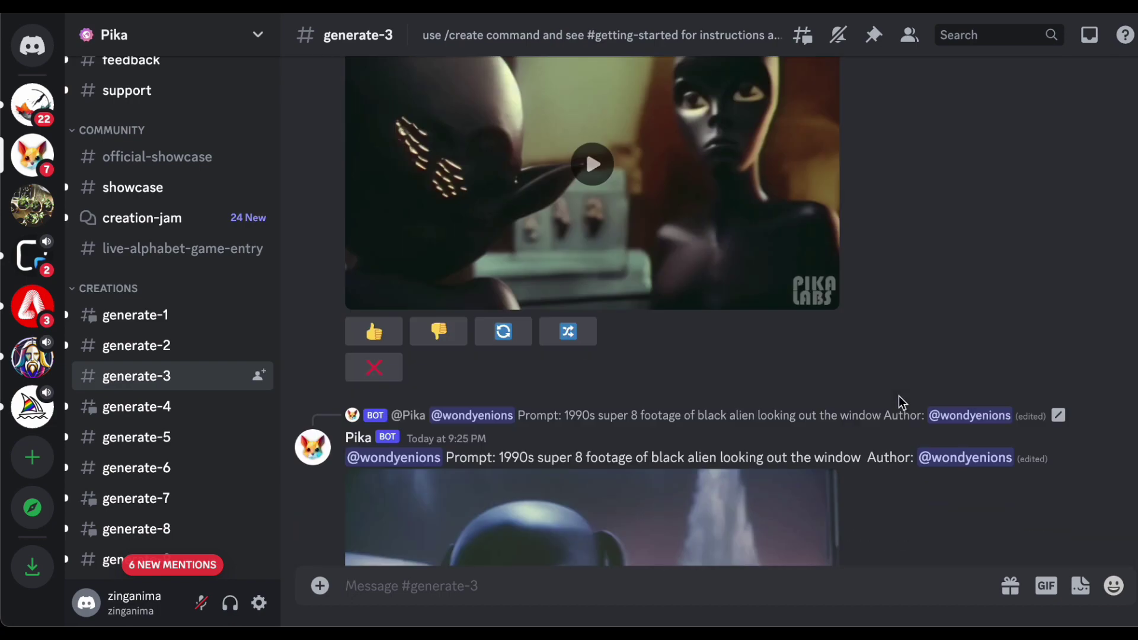
scroll(899, 396, "down", 10)
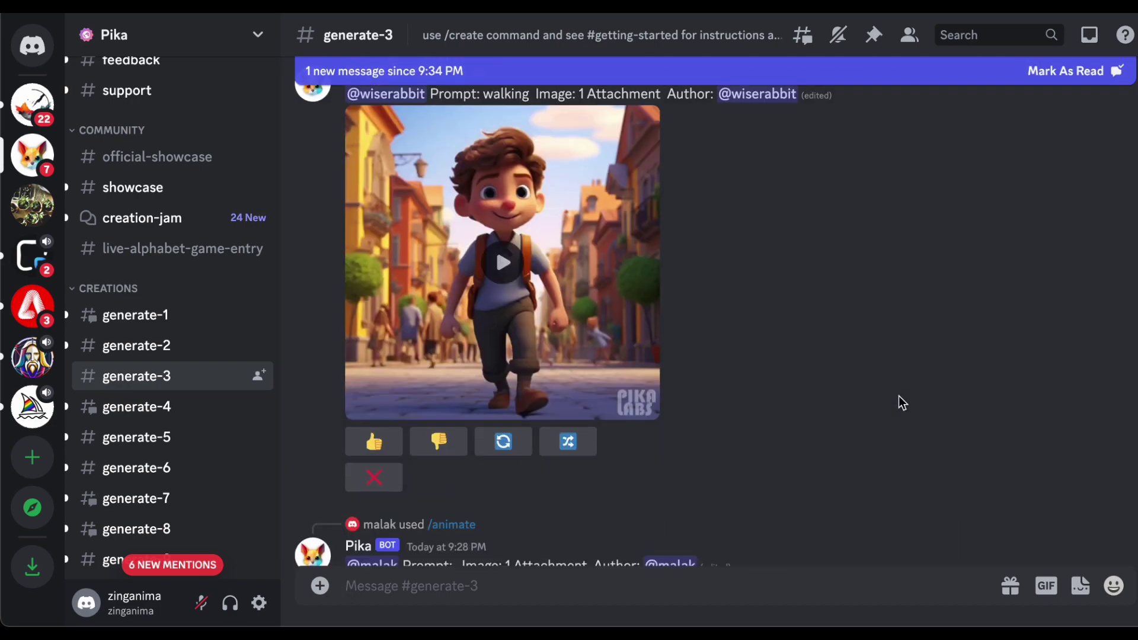
scroll(898, 396, "down", 5)
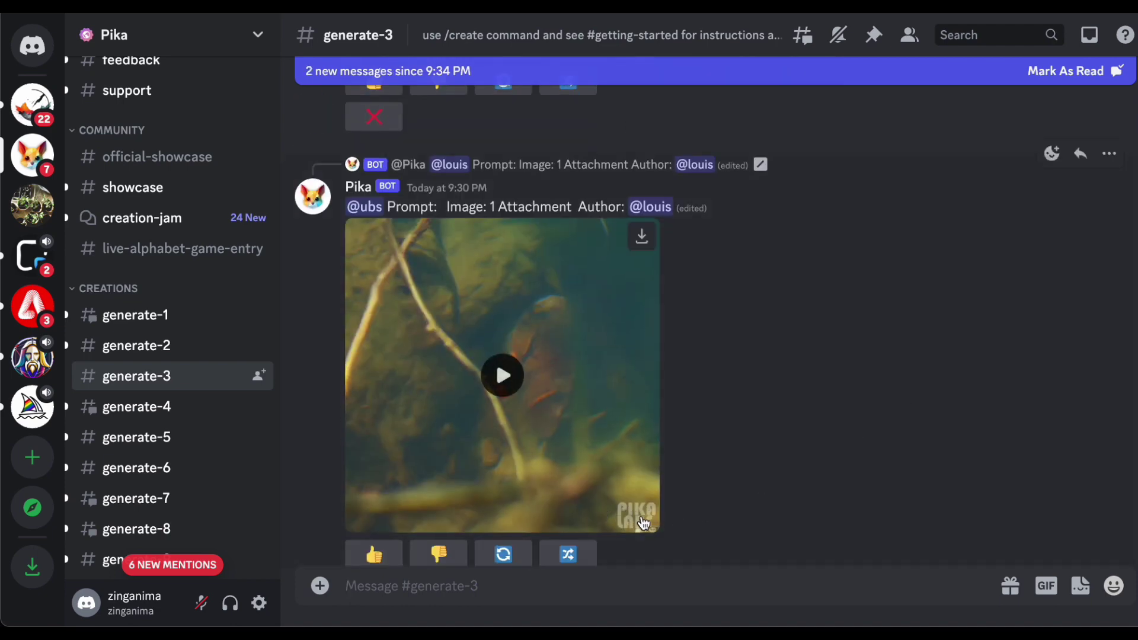
scroll(643, 523, "down", 10)
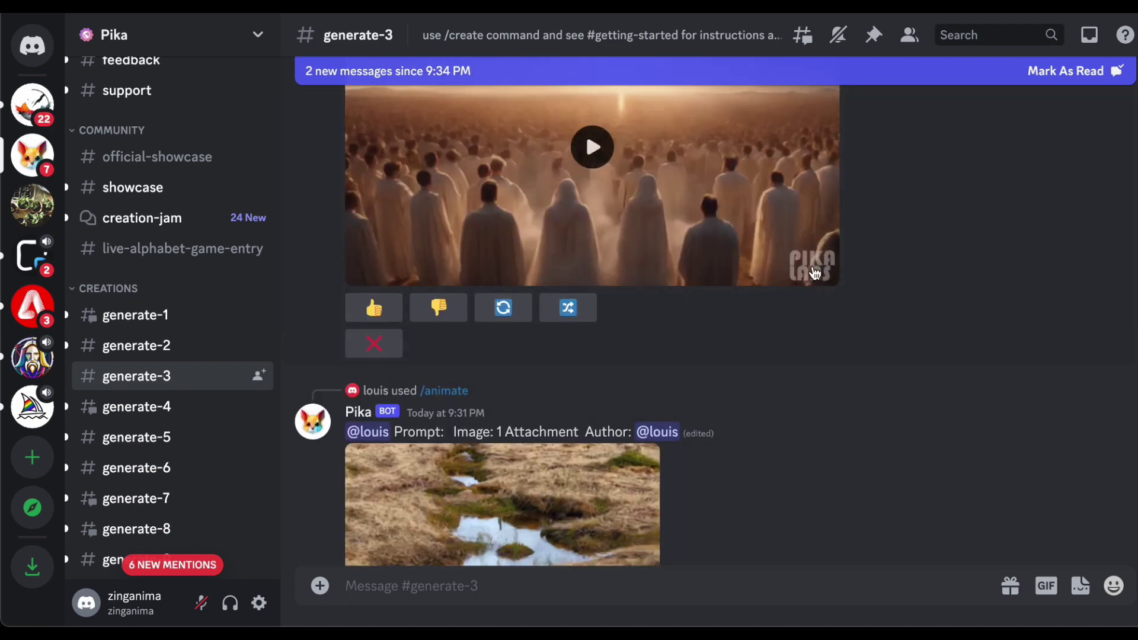
scroll(887, 330, "down", 5)
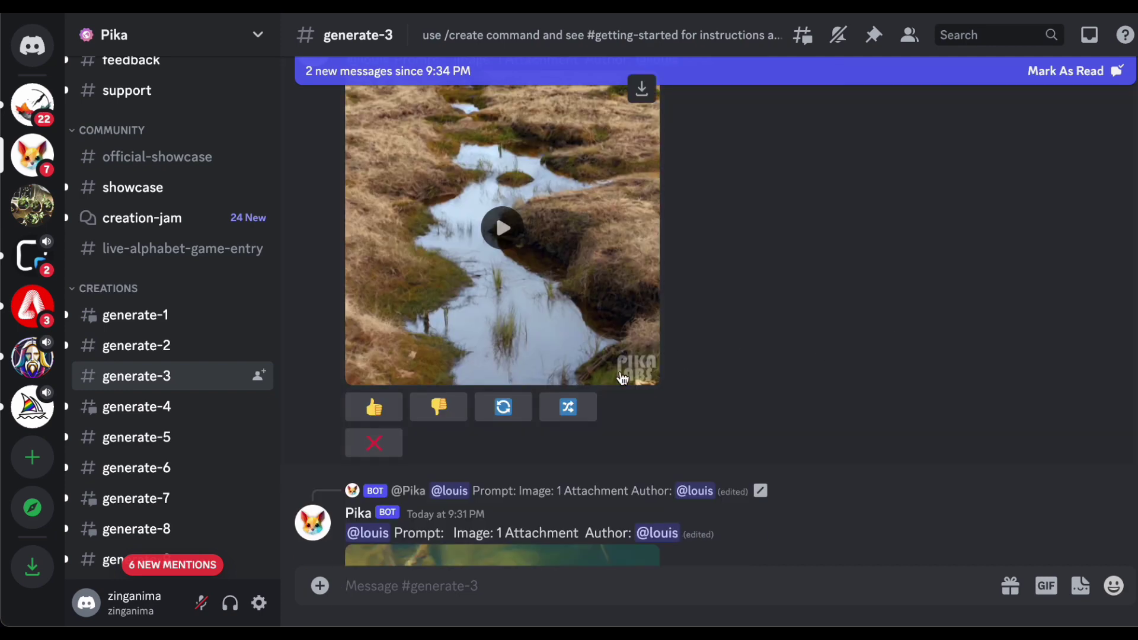
scroll(646, 373, "down", 6)
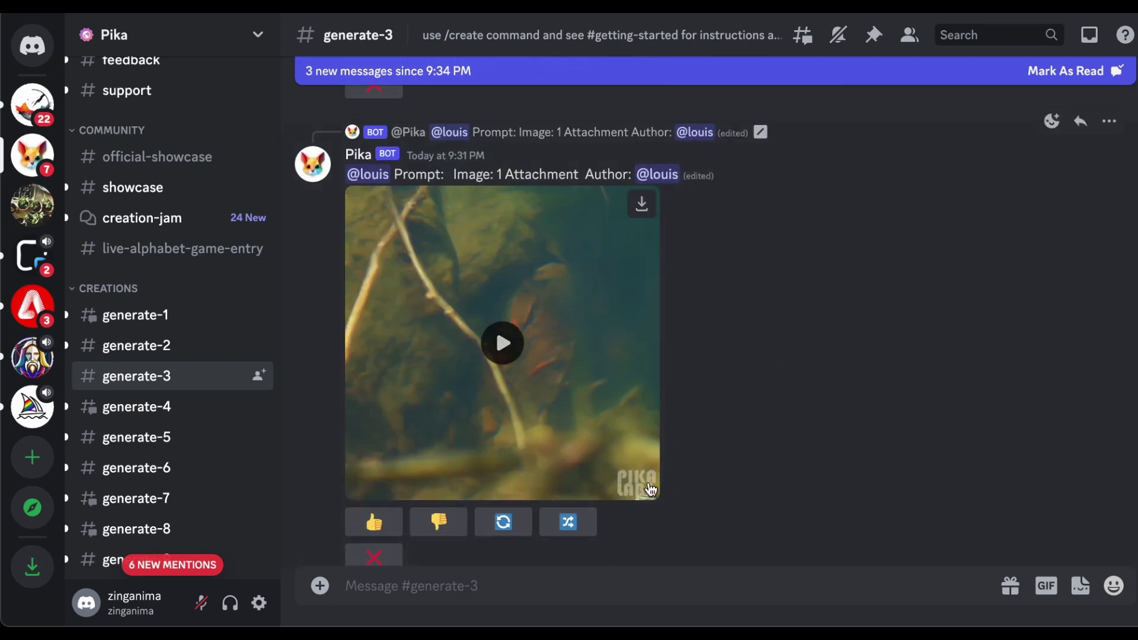
scroll(820, 406, "down", 8)
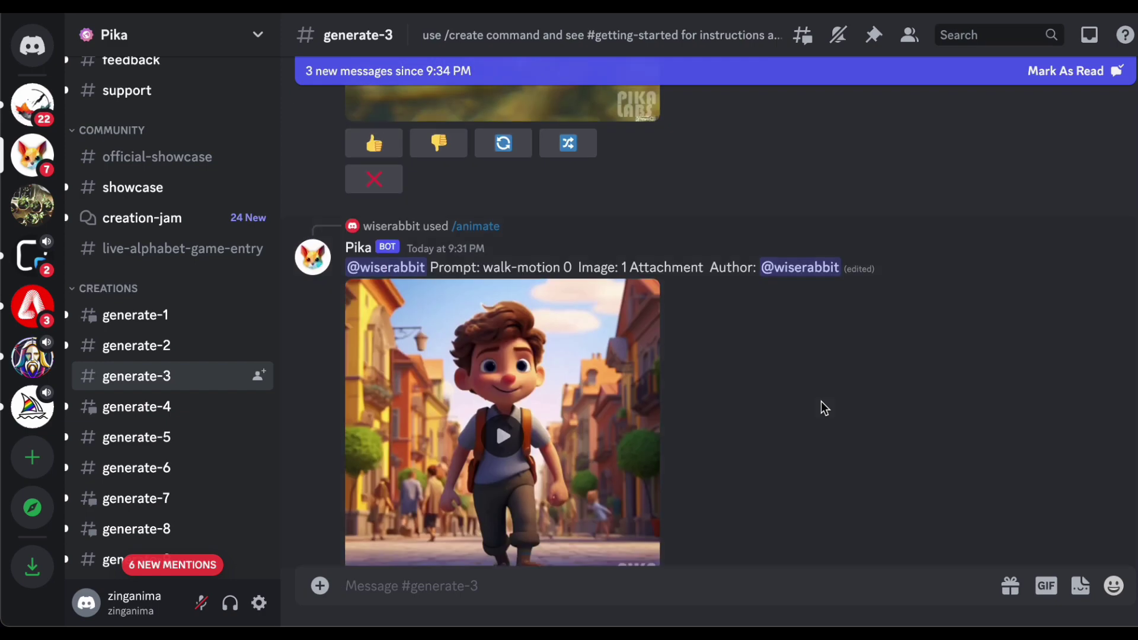
scroll(851, 350, "down", 15)
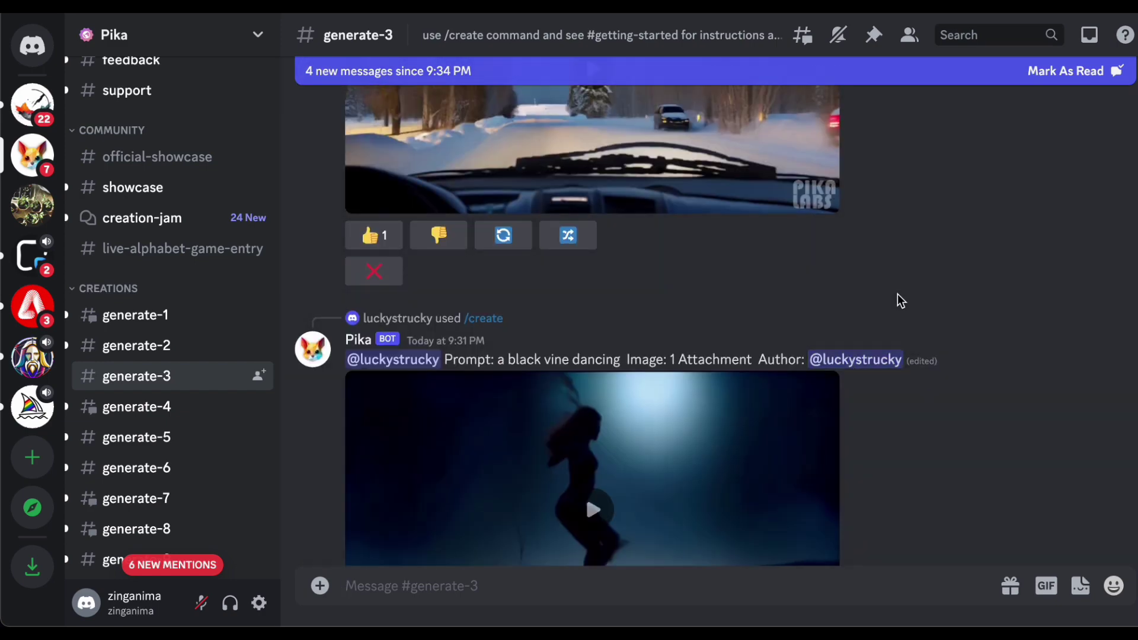
scroll(897, 294, "down", 15)
scroll(897, 294, "down", 6)
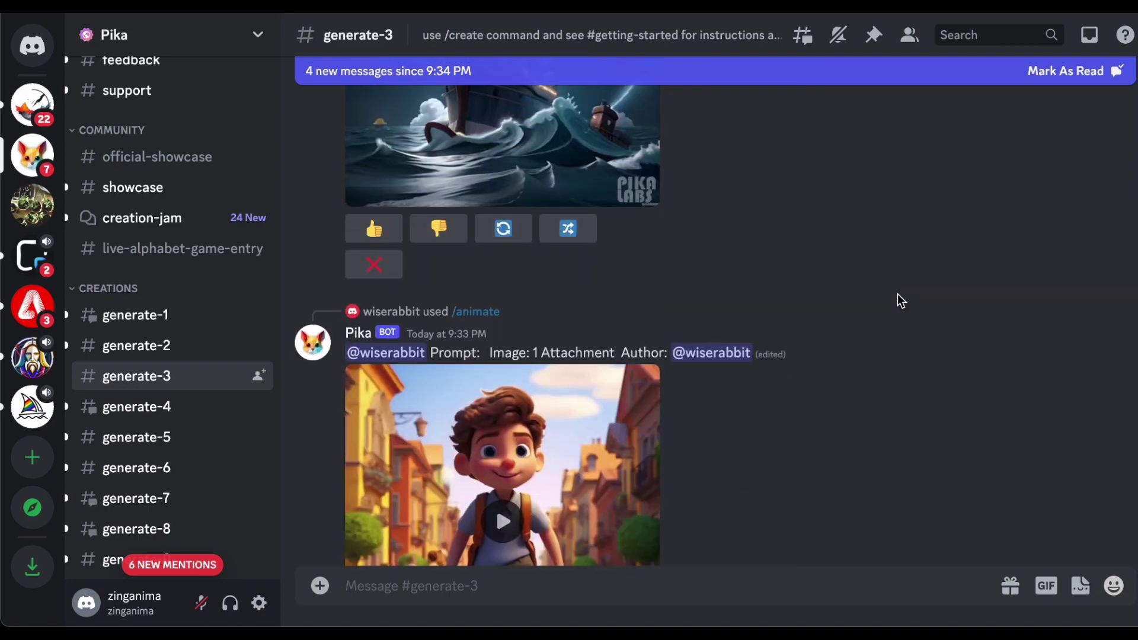
scroll(897, 294, "down", 12)
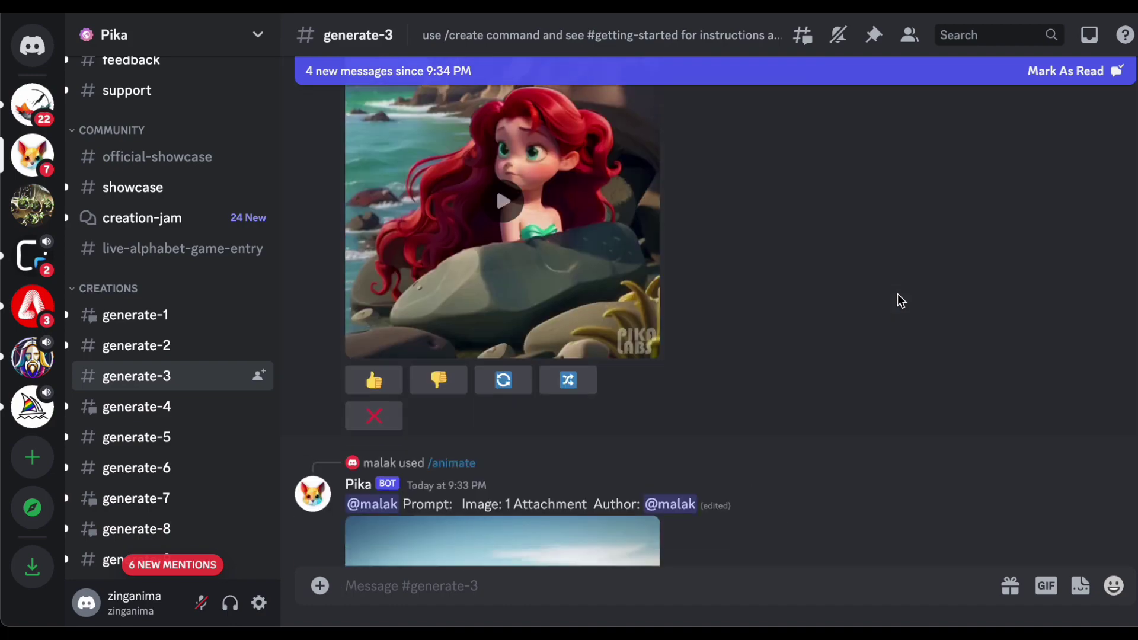
scroll(897, 294, "down", 14)
scroll(897, 294, "up", 4)
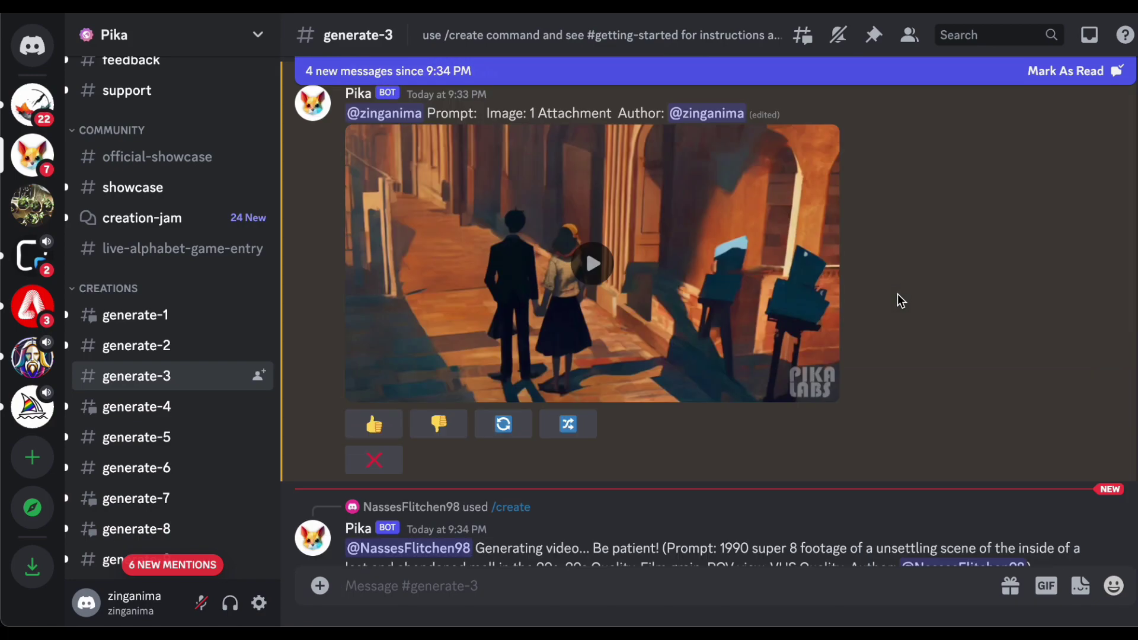
Step: Play the couple alley video, download it as an mp4, then replay it
left_click(597, 311)
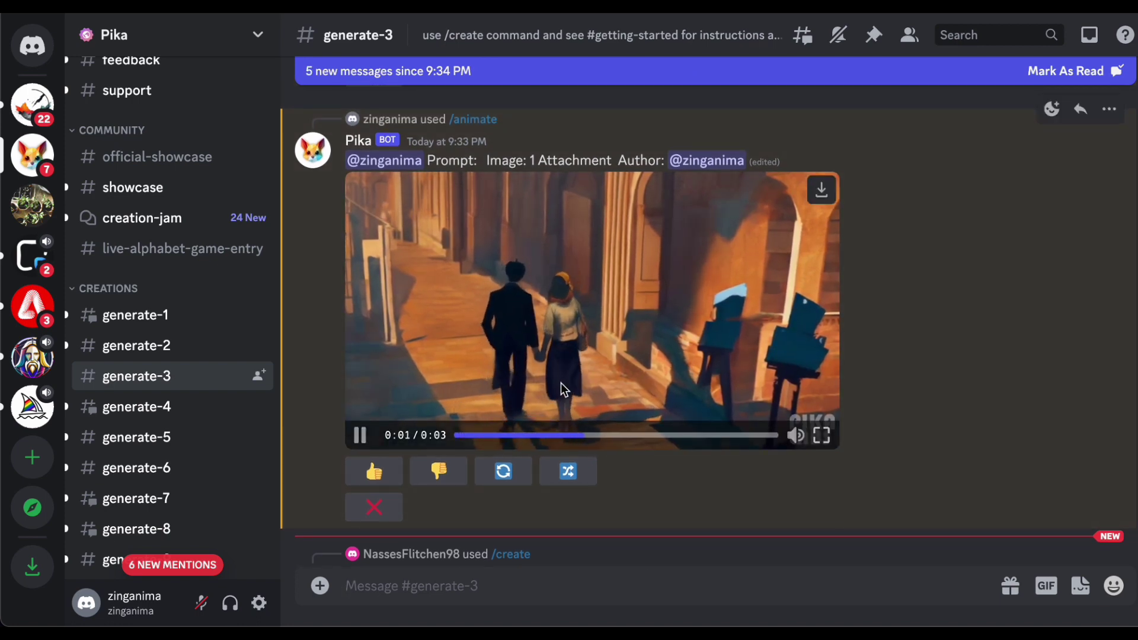
left_click(824, 190)
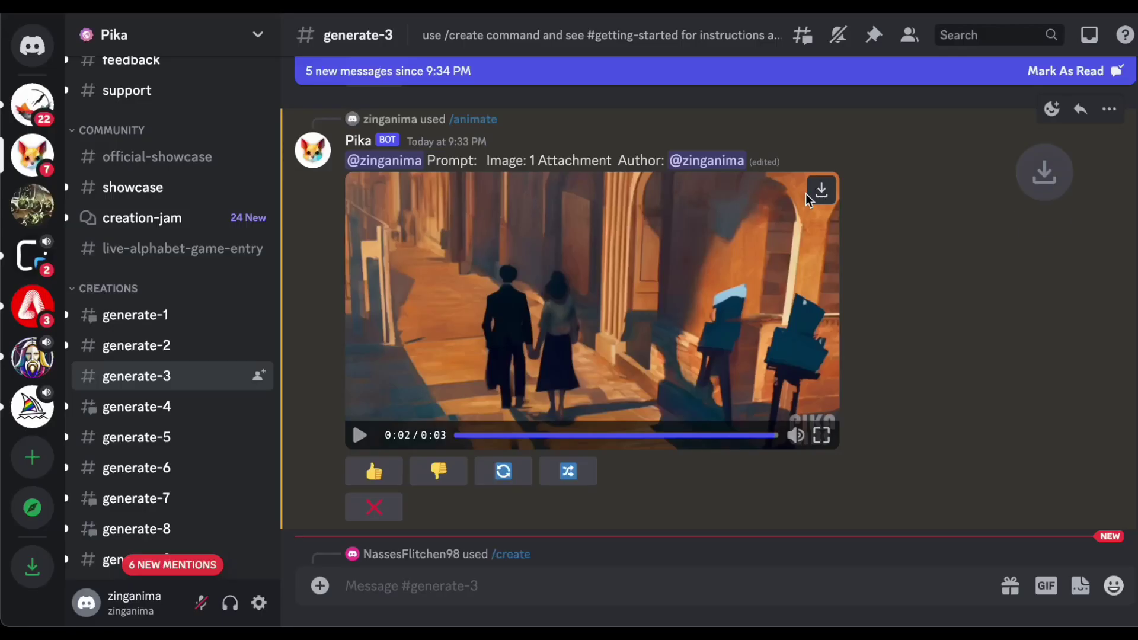
left_click(950, 428)
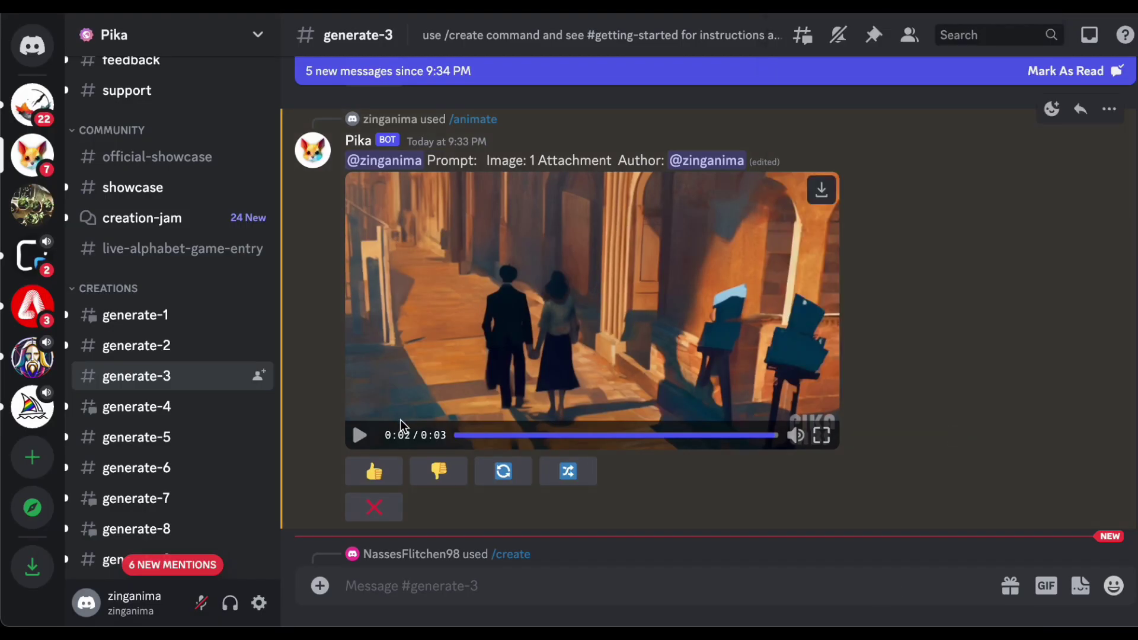
left_click(360, 436)
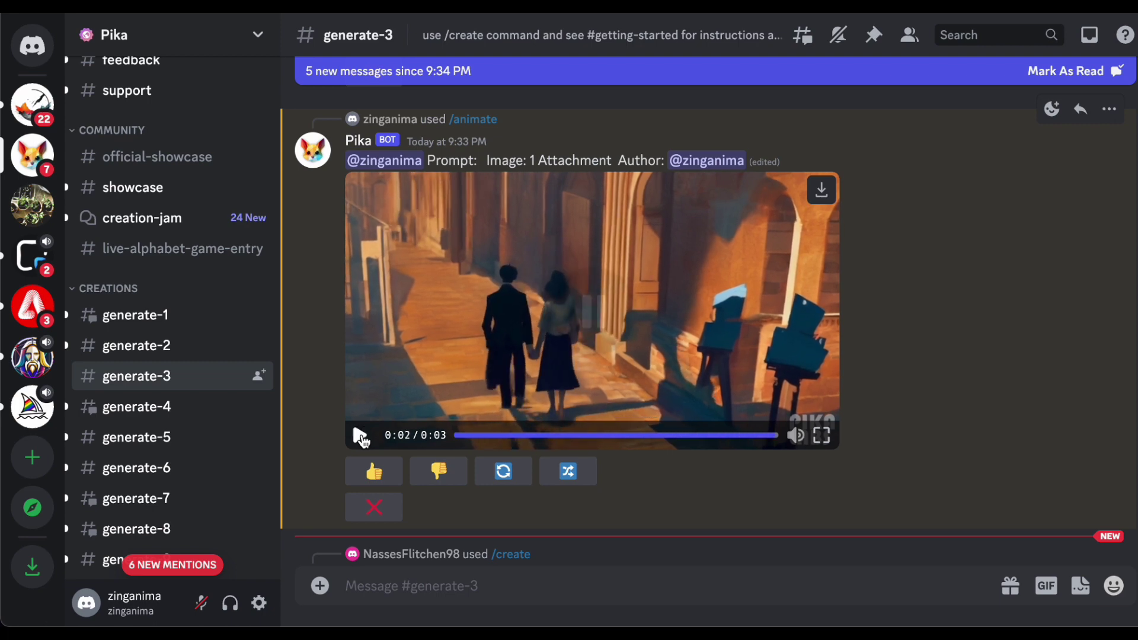
left_click(359, 438)
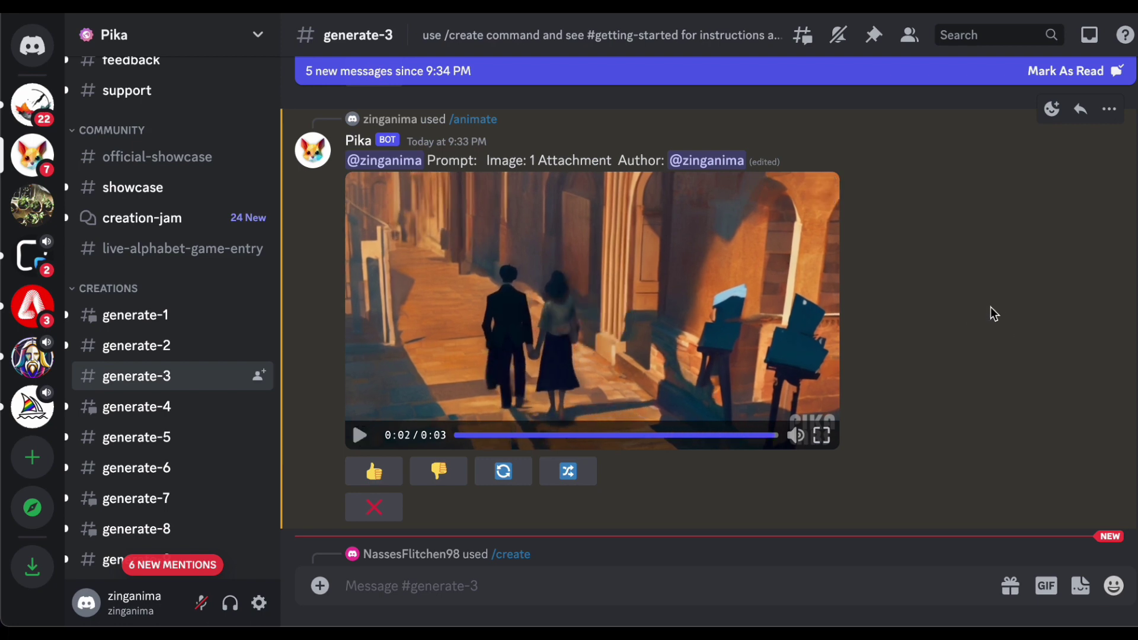
Step: Attach a first Anime_Pastel_Dream still from Downloads to an animate request
scroll(990, 307, "down", 3)
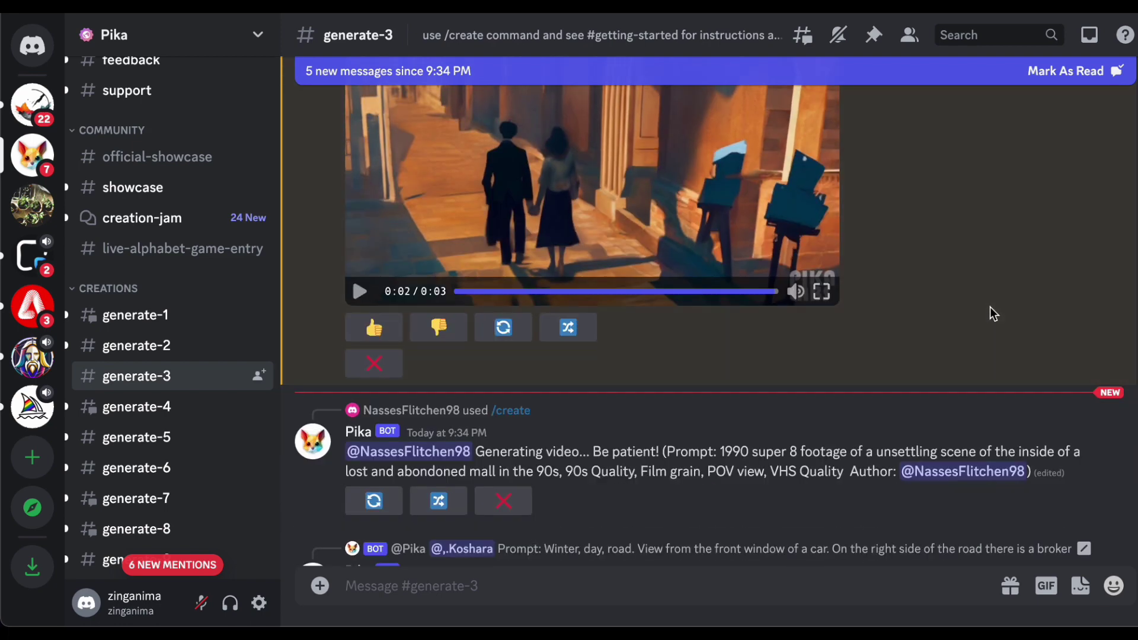
scroll(990, 307, "down", 3)
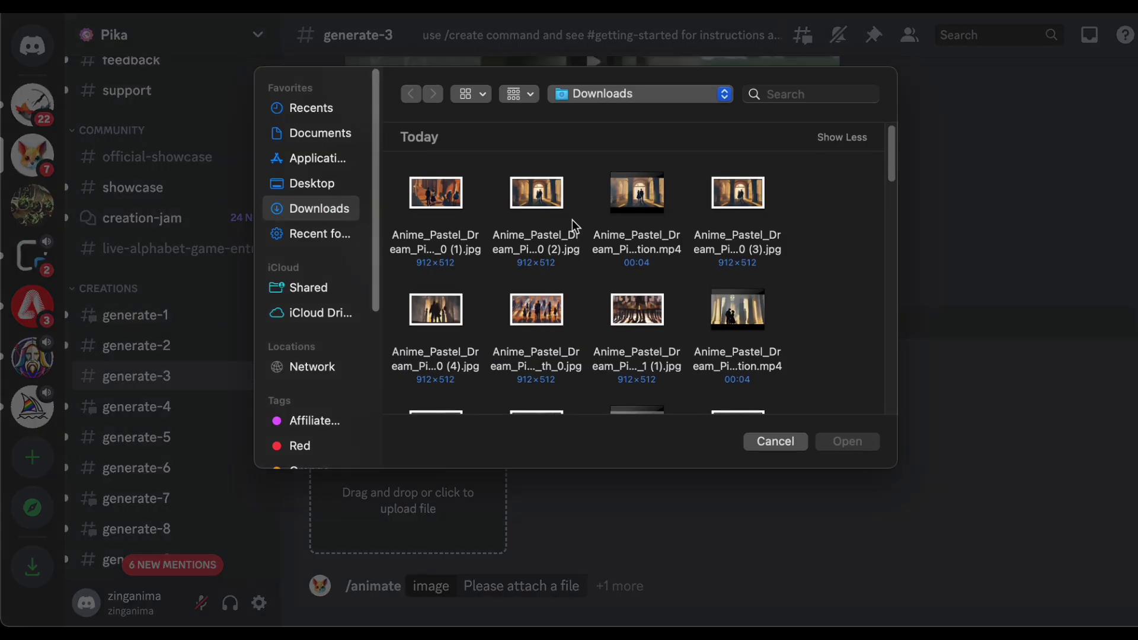
left_click(848, 442)
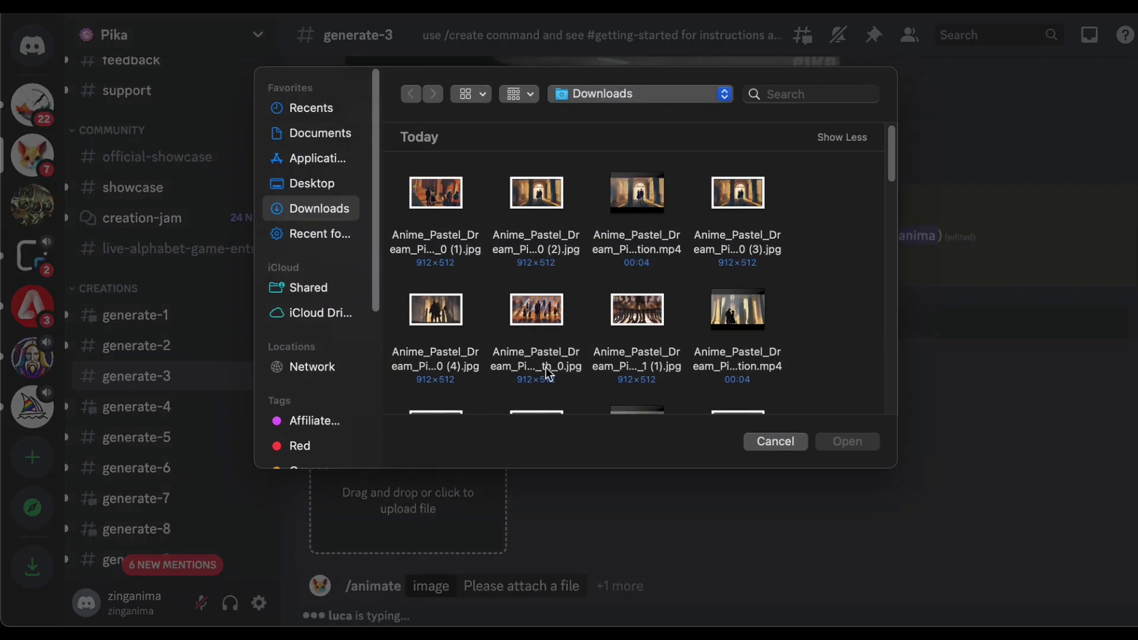
left_click(537, 309)
left_click(848, 442)
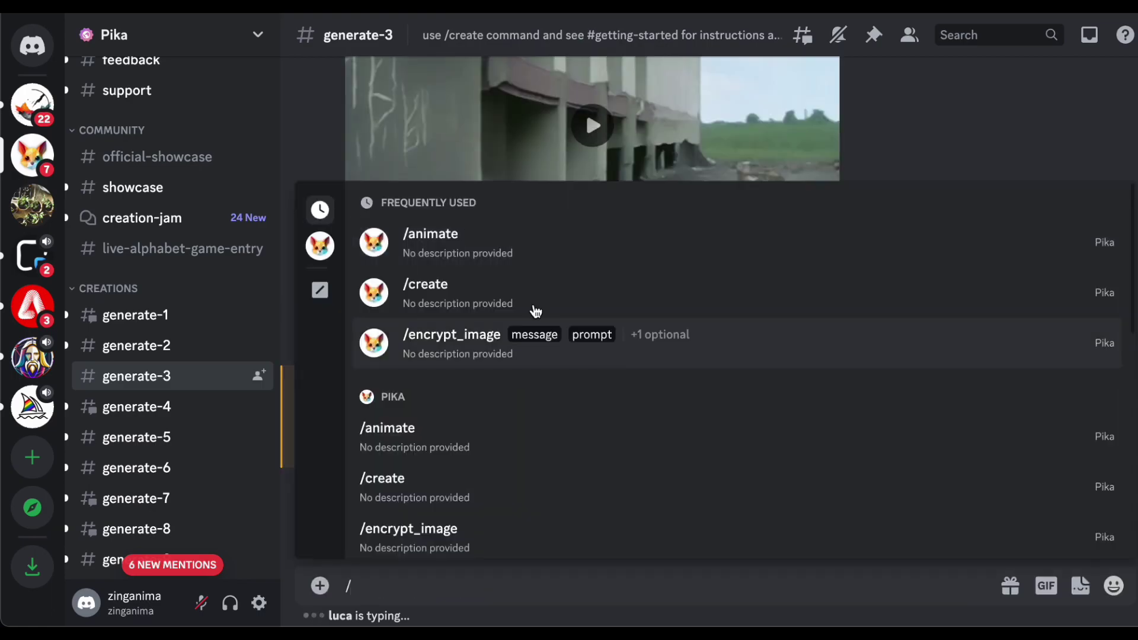
Step: Start a new /animate request with the next anime still image attached
left_click(430, 234)
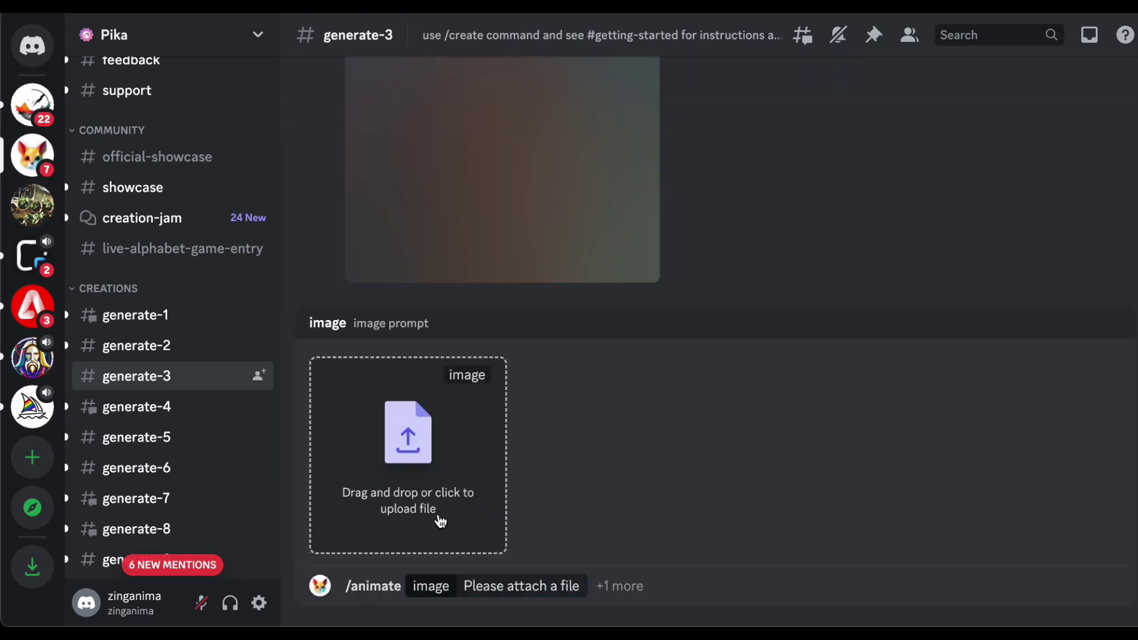
left_click(438, 522)
left_click(763, 313)
scroll(776, 344, "down", 5)
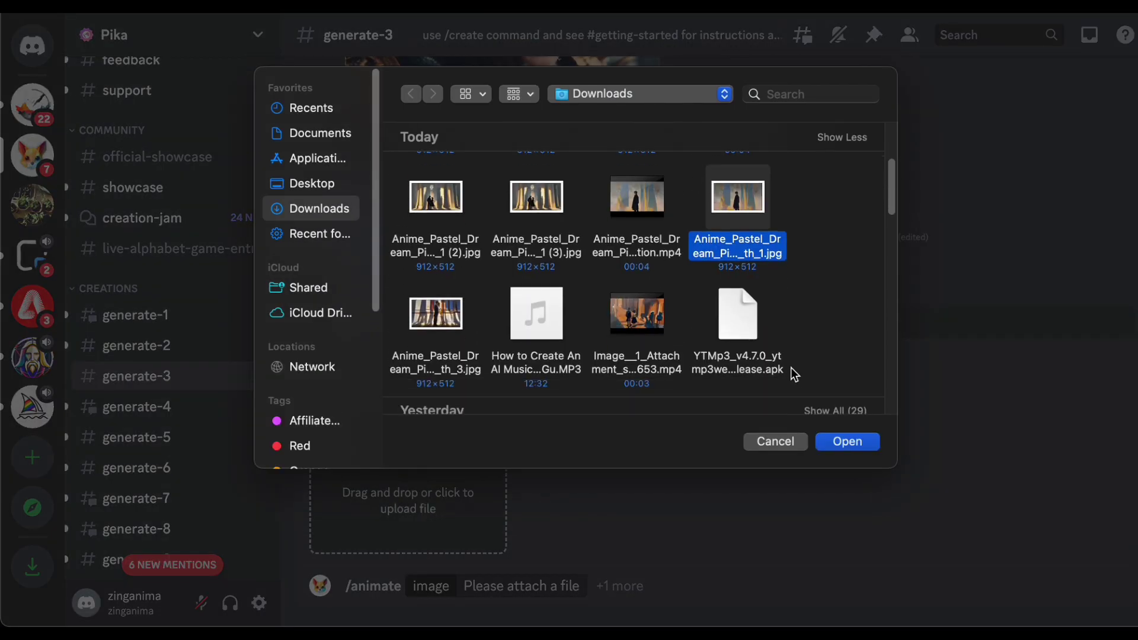
left_click(847, 441)
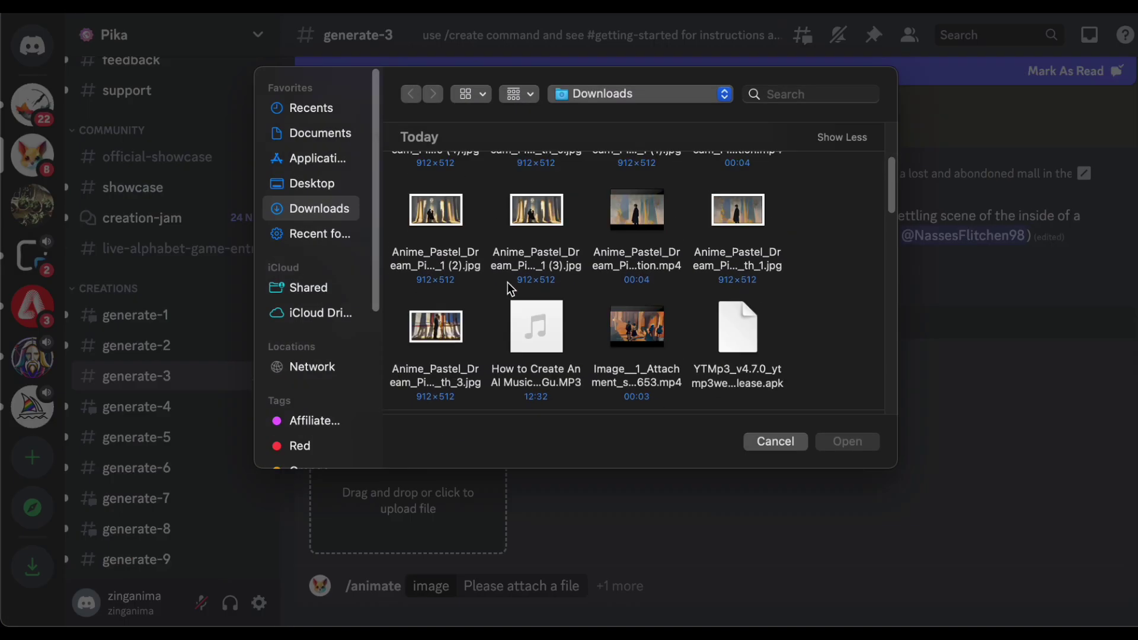
Step: Attach further anime stills from Downloads and send the animate request to the bot
left_click(432, 370)
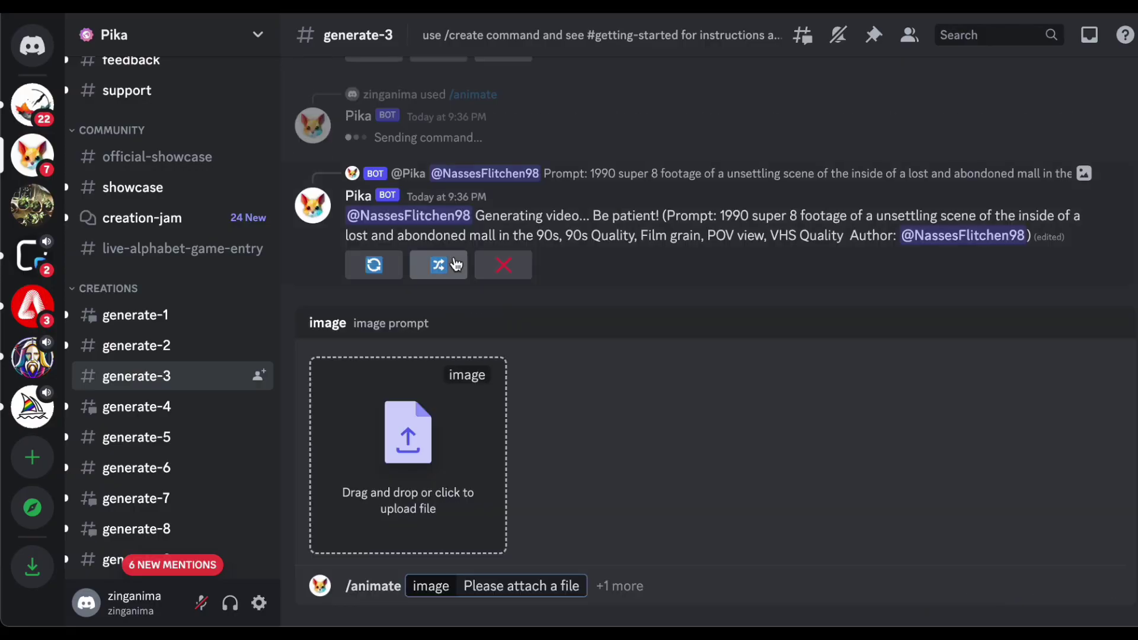
left_click(408, 455)
left_click(541, 191)
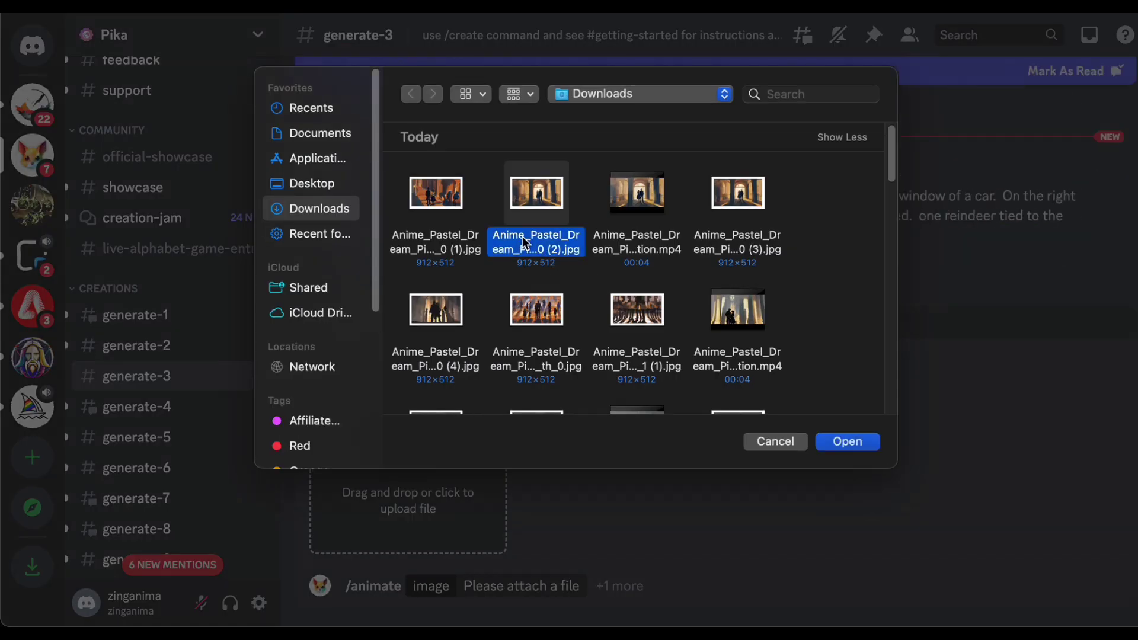
left_click(846, 439)
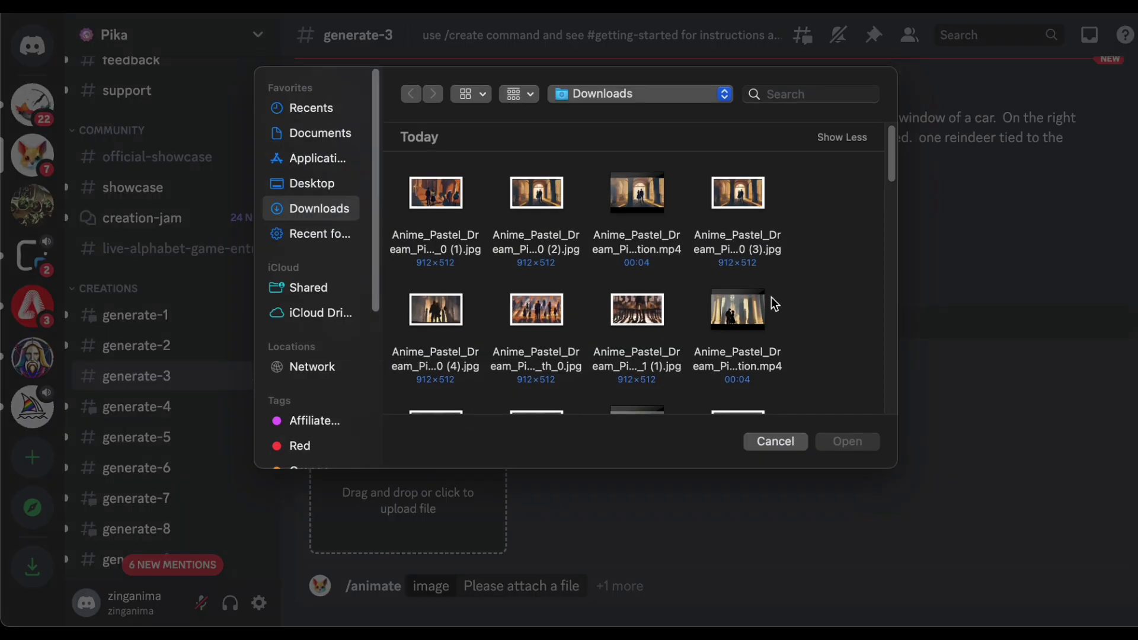
scroll(652, 332, "down", 3)
left_click(518, 356)
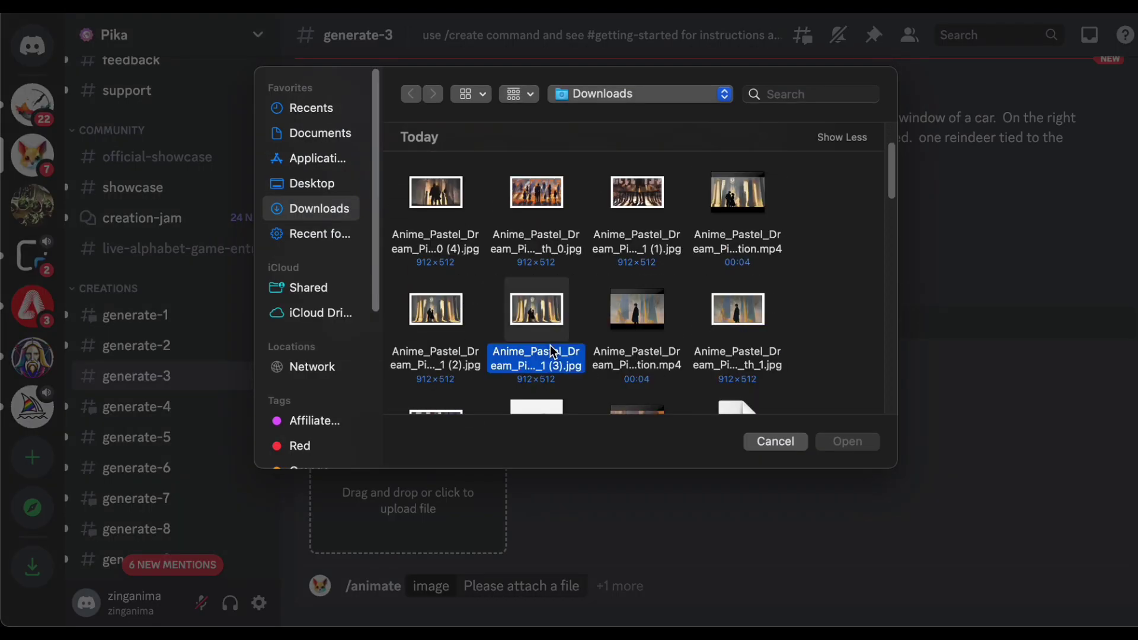
left_click(845, 440)
key("Return")
Step: Download the finished couple-silhouette video from the bot's new /animate reply
scroll(741, 249, "up", 10)
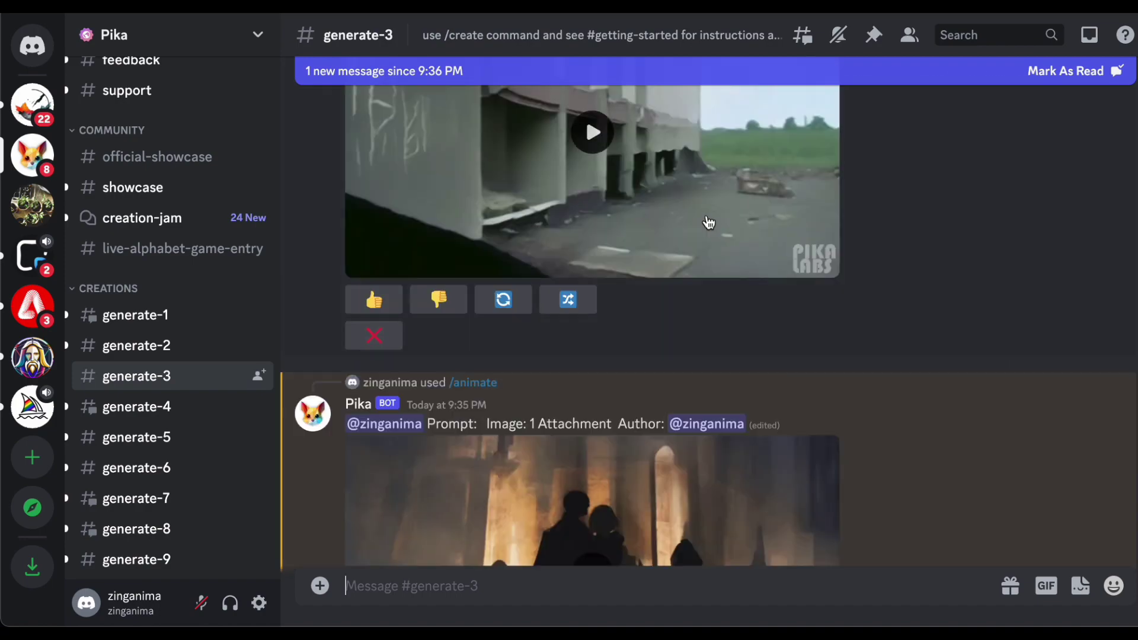
scroll(877, 247, "down", 2)
left_click(821, 183)
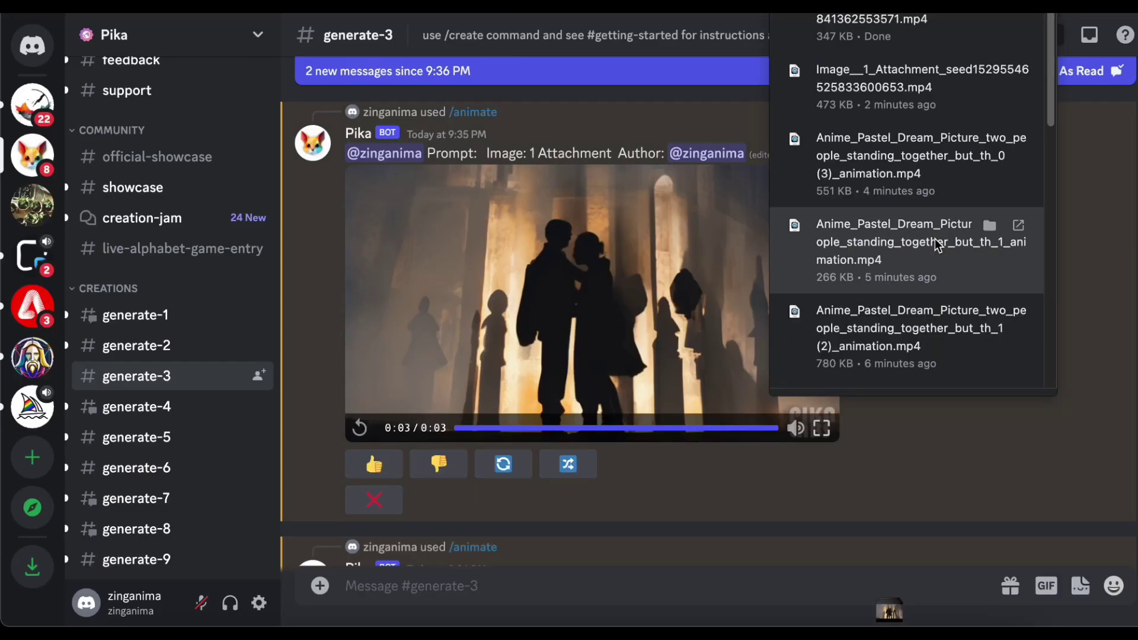
scroll(963, 302, "down", 10)
scroll(770, 314, "up", 5)
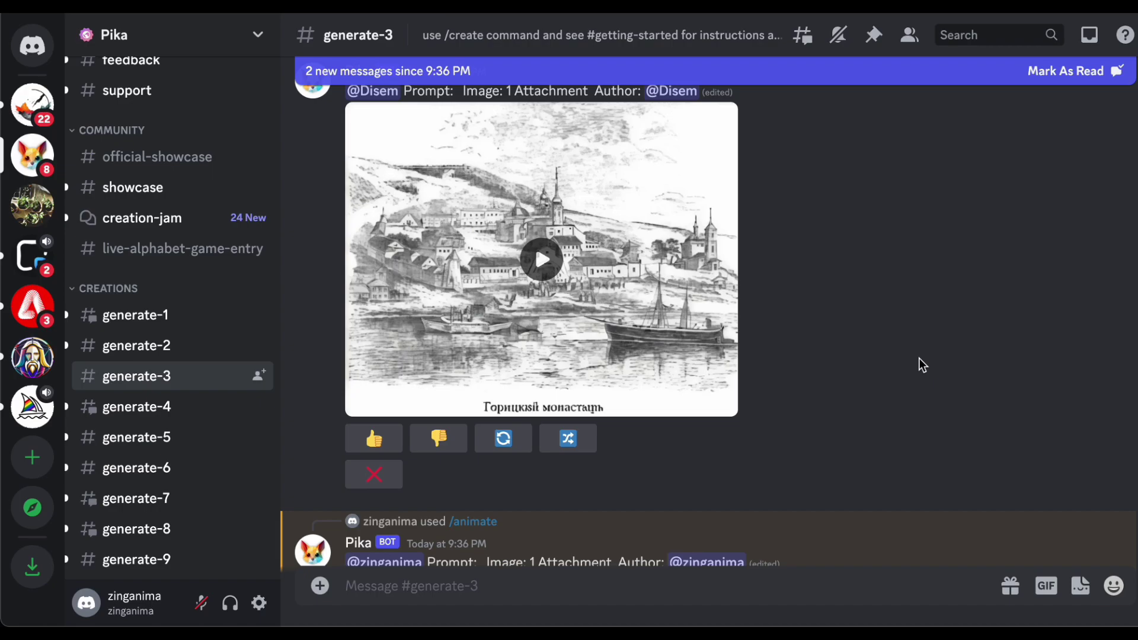
scroll(918, 358, "down", 5)
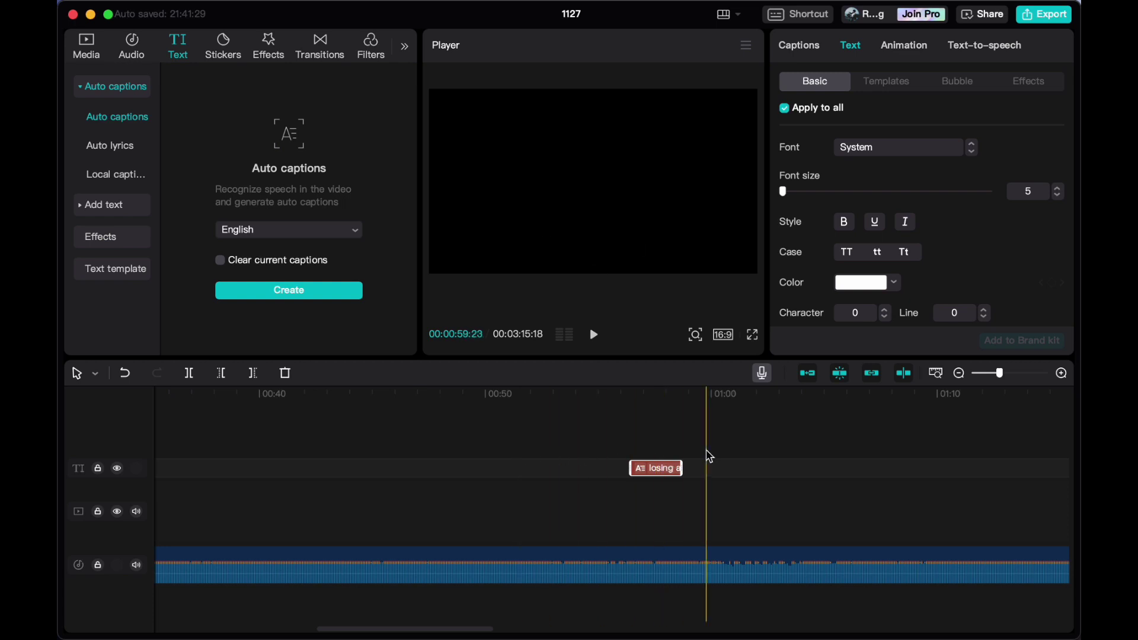
Step: Delete the lone stray caption clip near the one-minute mark of the timeline
scroll(709, 456, "right", 10)
scroll(709, 456, "left", 20)
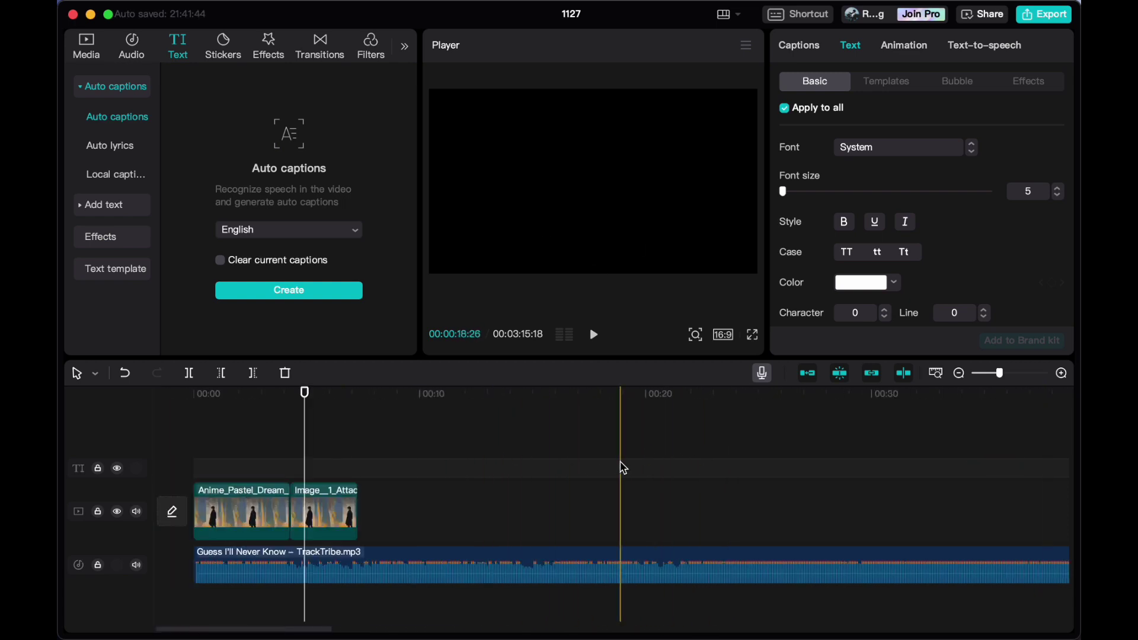
scroll(624, 469, "right", 10)
left_click(757, 468)
key("Delete")
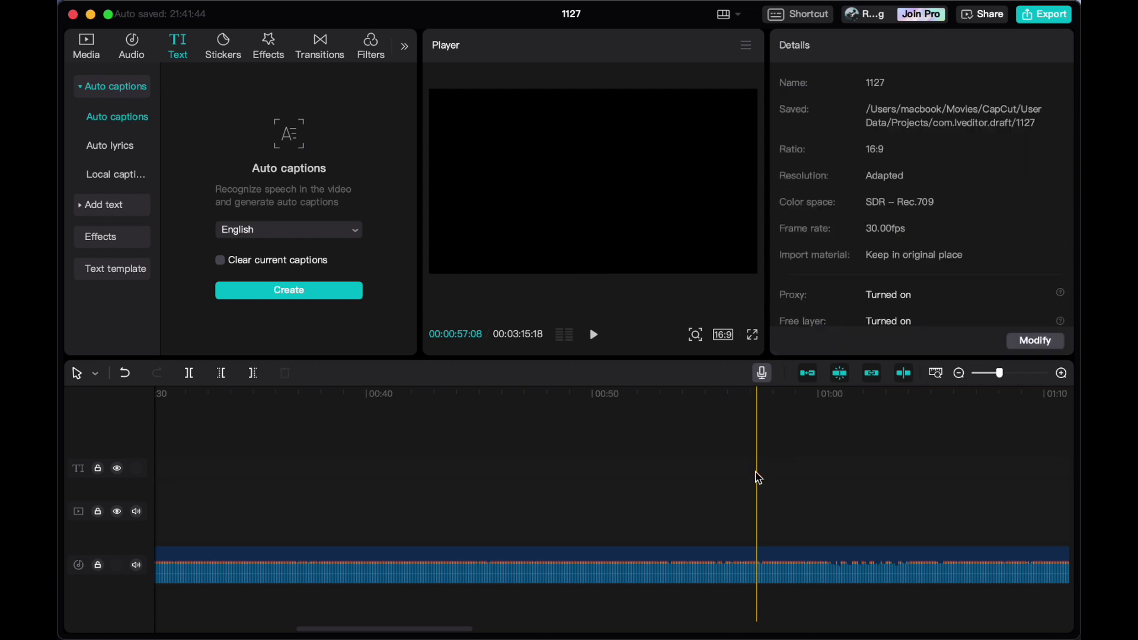
scroll(419, 435, "left", 10)
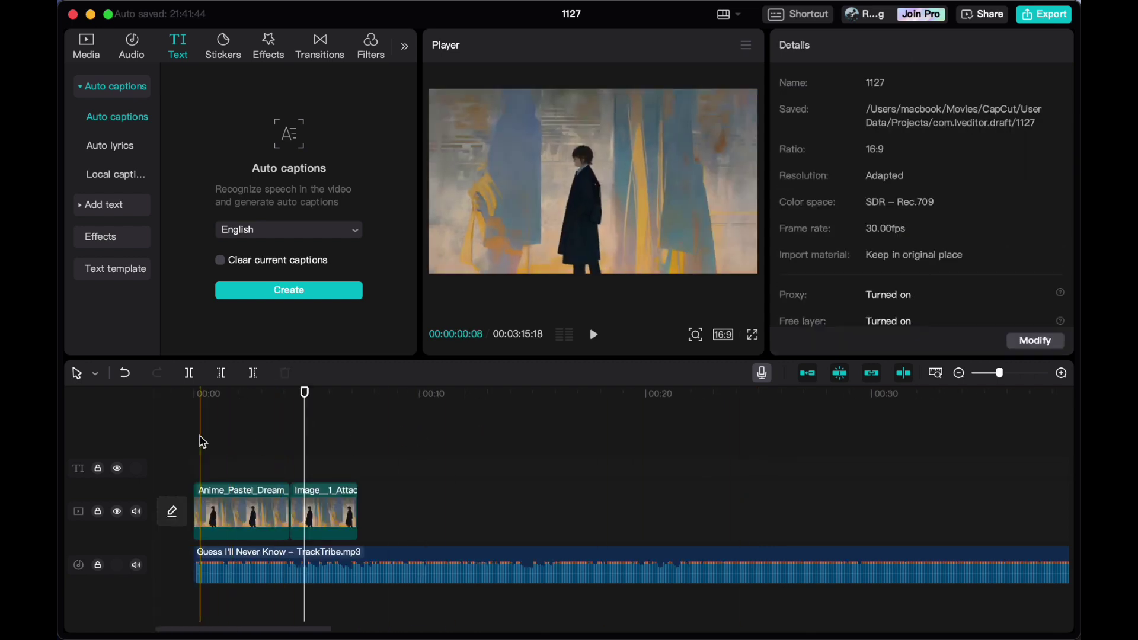
Step: Show the imported media and try a 9:16 ratio before returning to 16:9
left_click(90, 51)
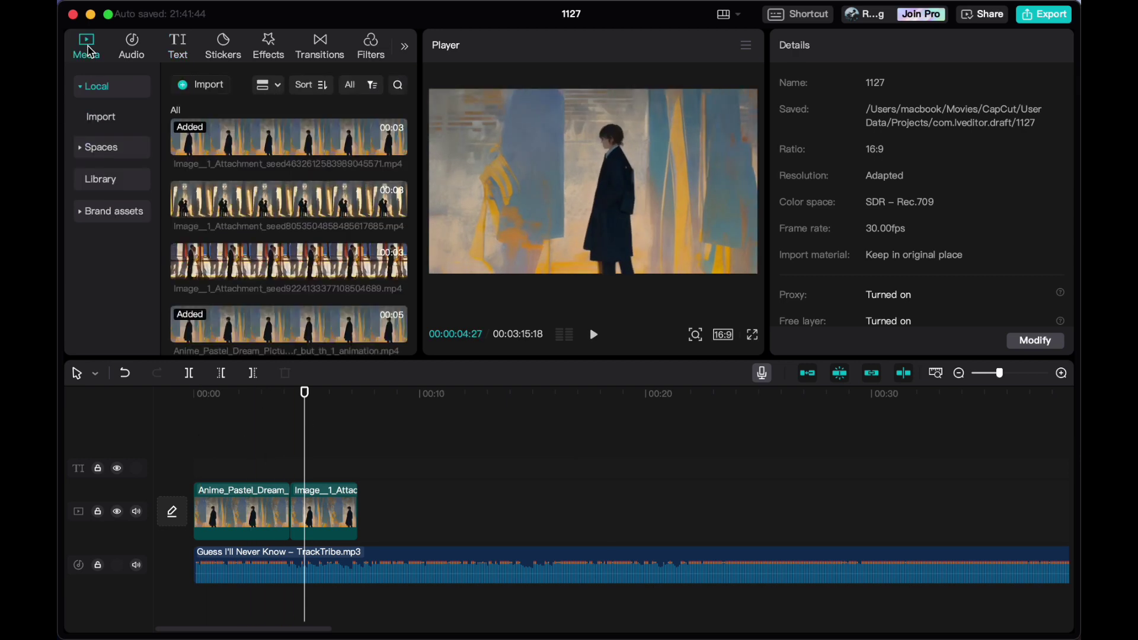
left_click(721, 336)
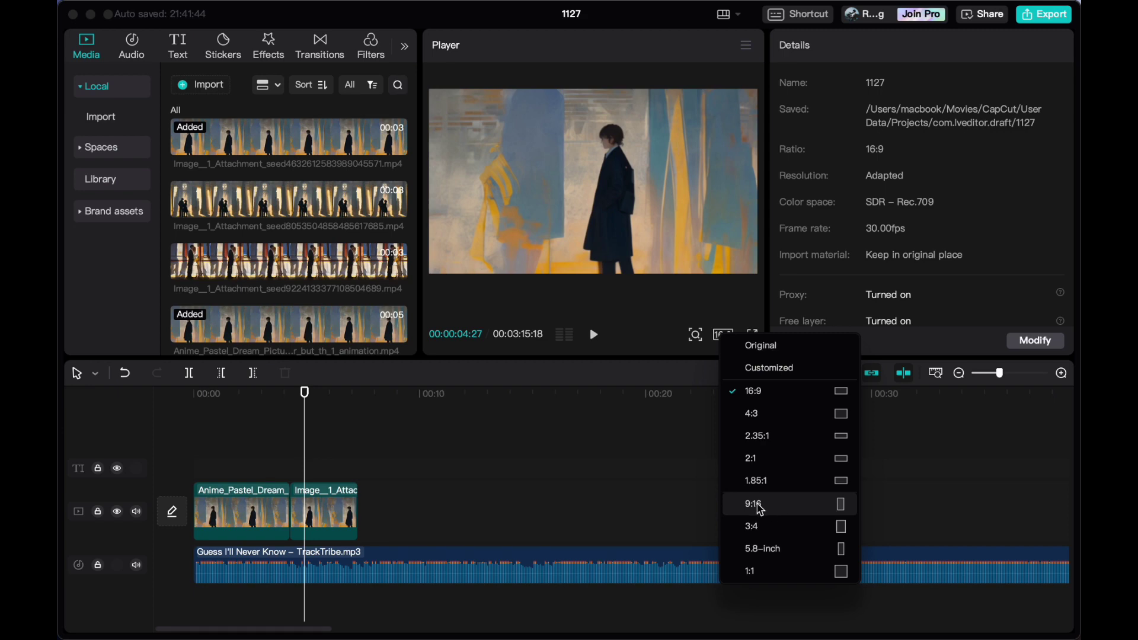
left_click(770, 504)
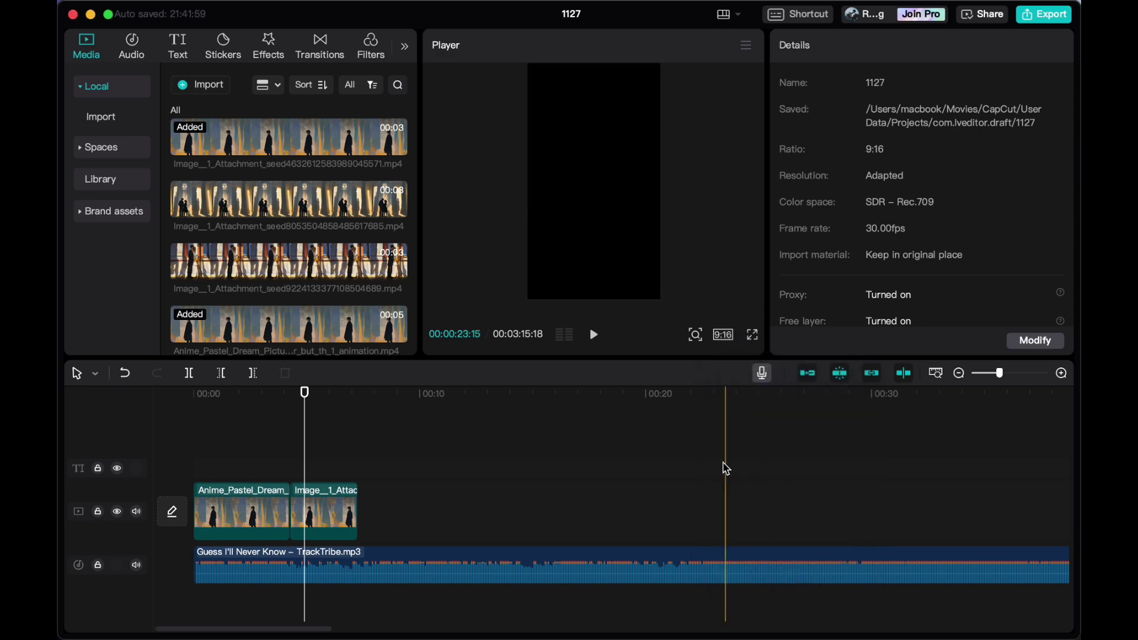
left_click(721, 335)
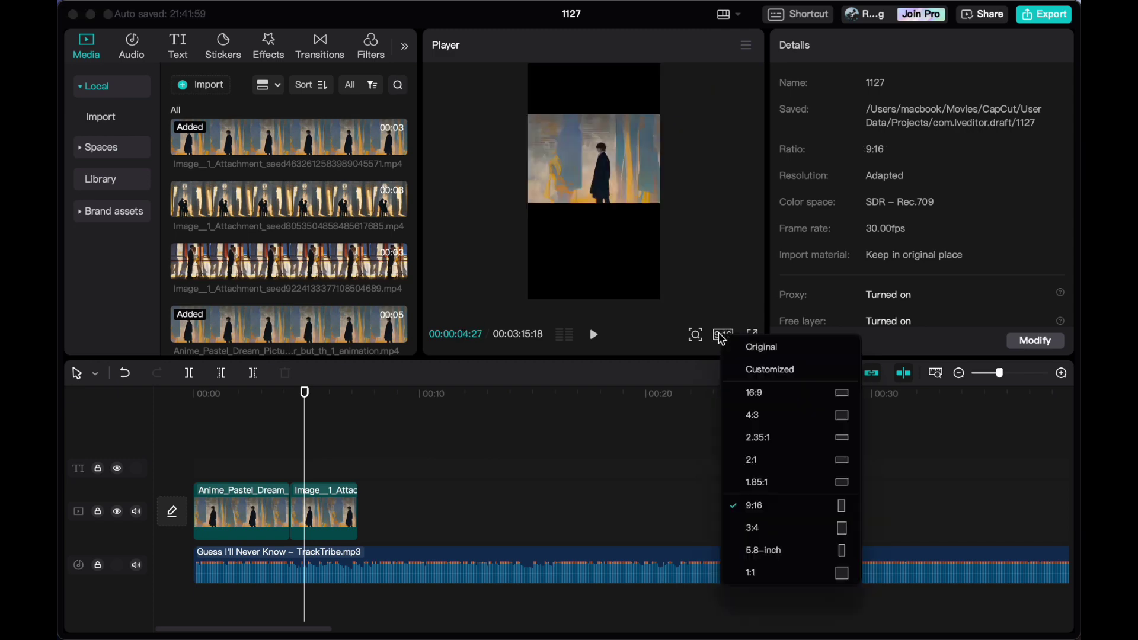
left_click(790, 393)
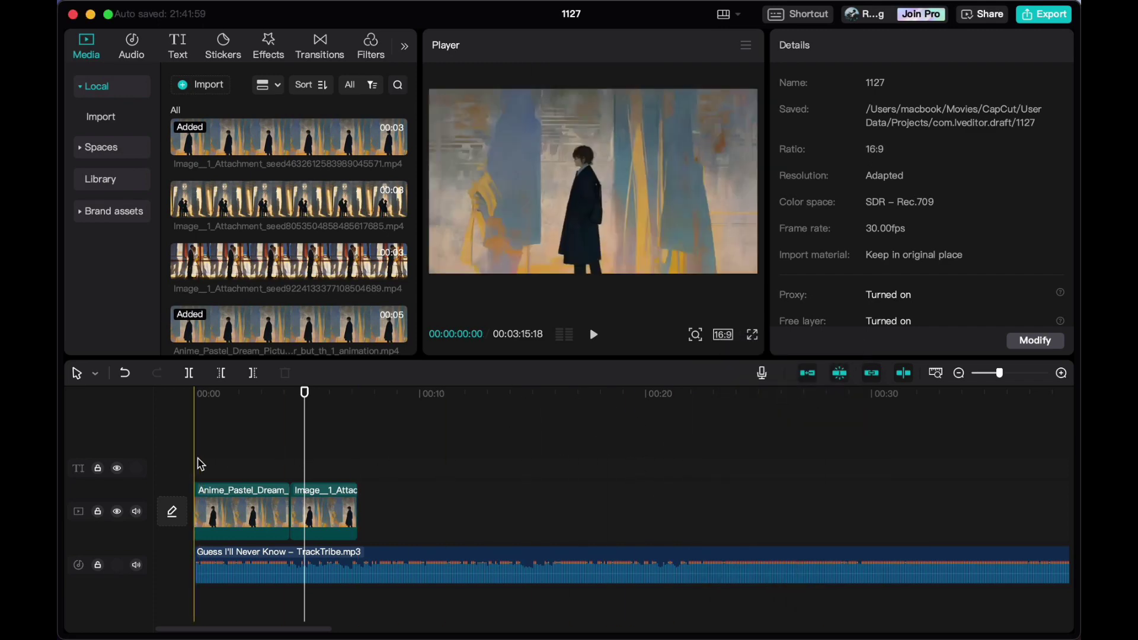
Step: Play back the CapCut timeline to review the anime clips against the song
key("space")
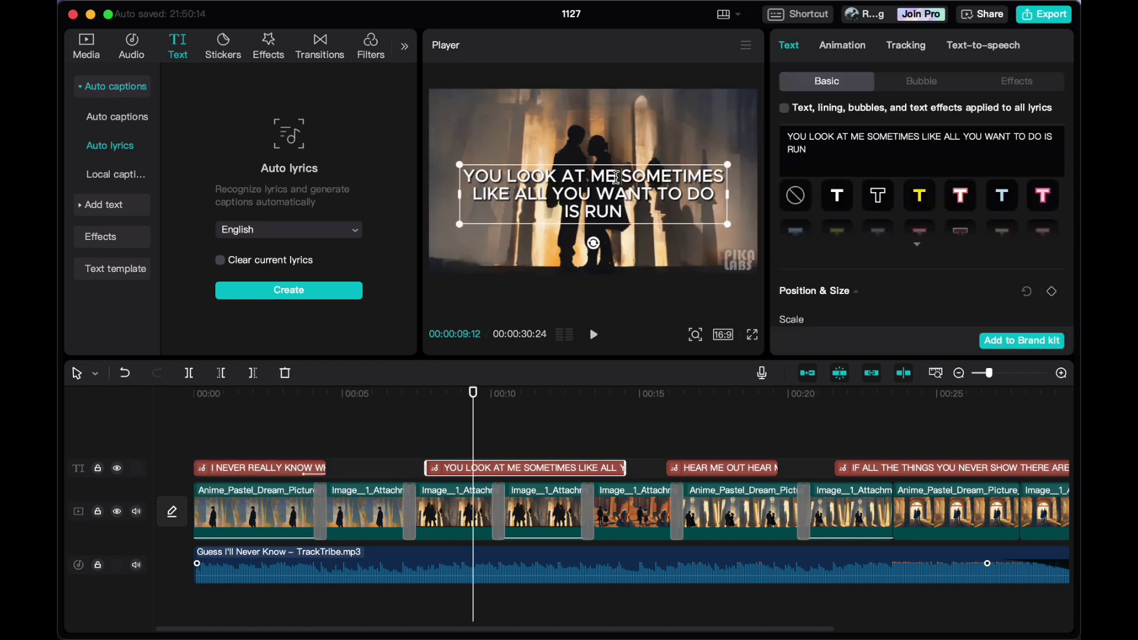
left_click(473, 455)
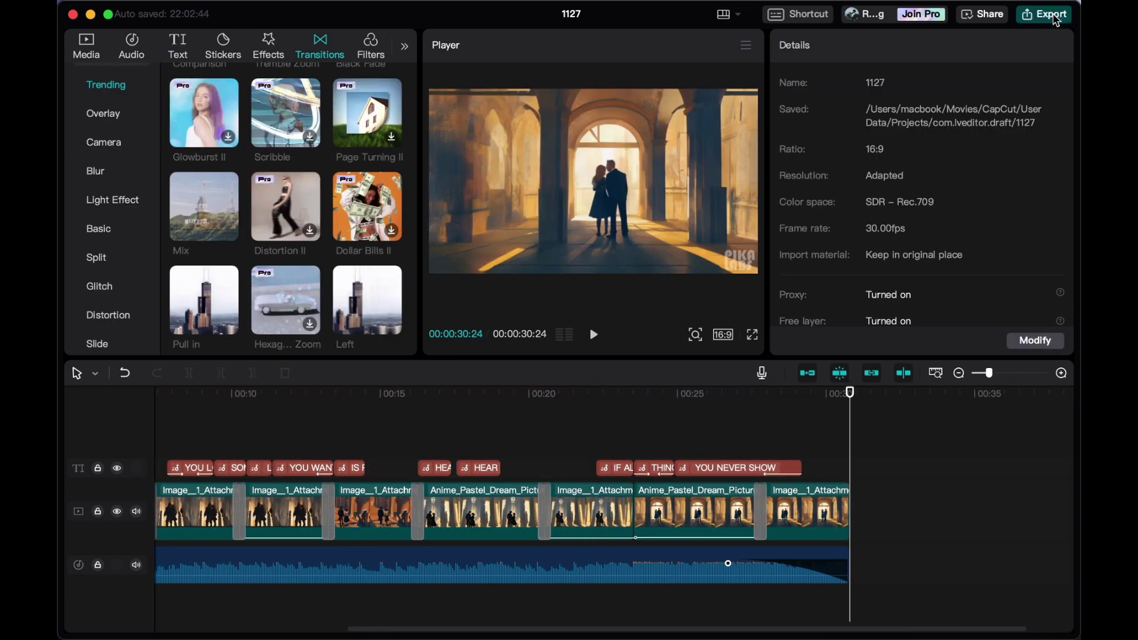
Step: Export the 31-second clip as 'MUSIC video' in 1080P H.264 mp4 format
left_click(1056, 16)
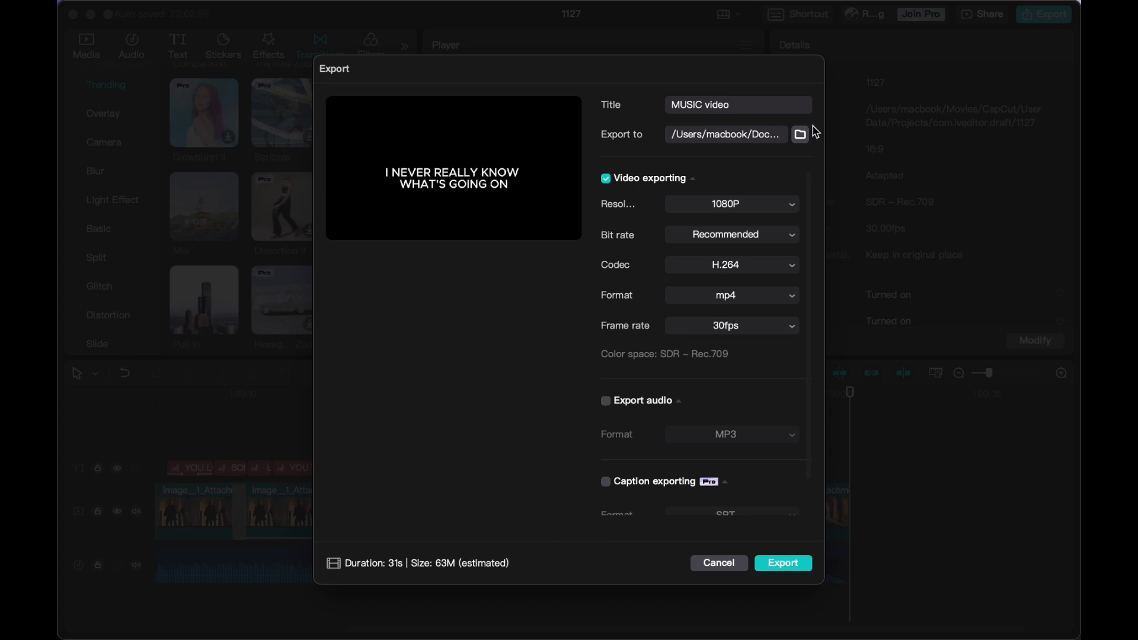
left_click(791, 567)
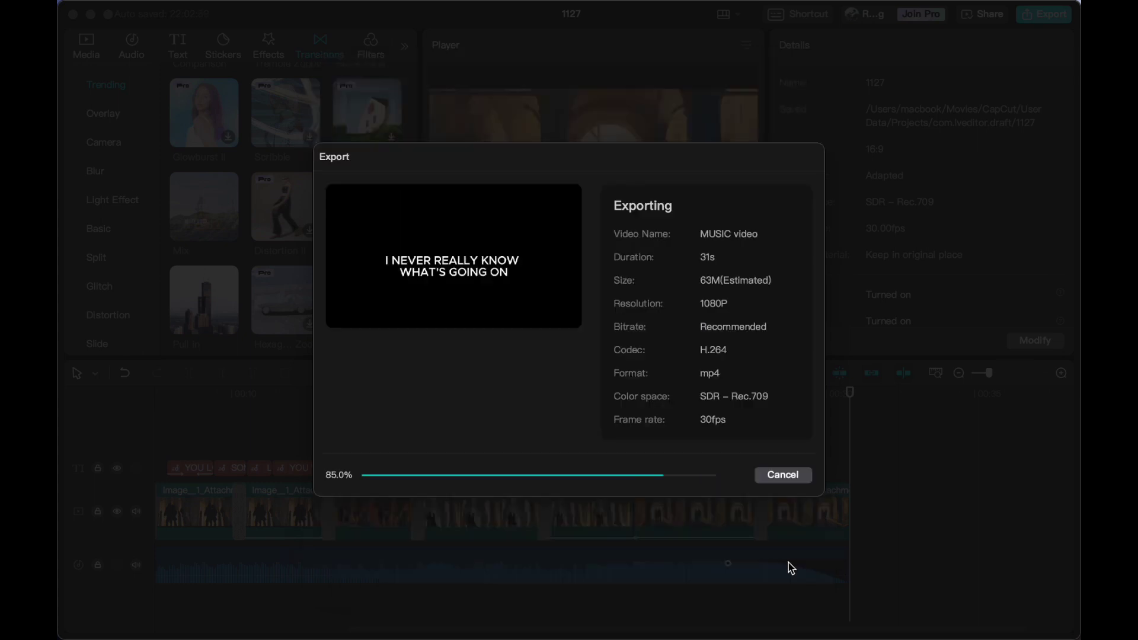